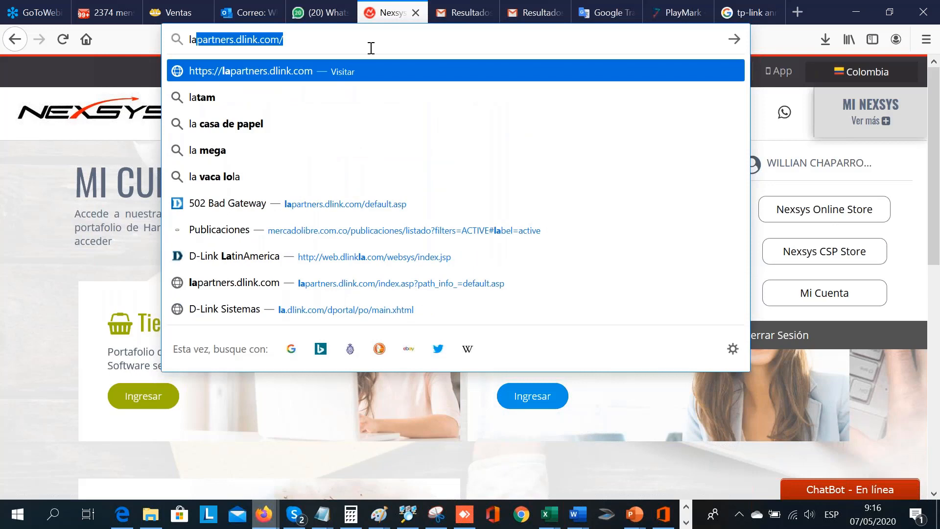
# - Open the partner application form on lapartners.dlink.com and examine its contact, company, business profile and distribution fields
pyautogui.press('Return')
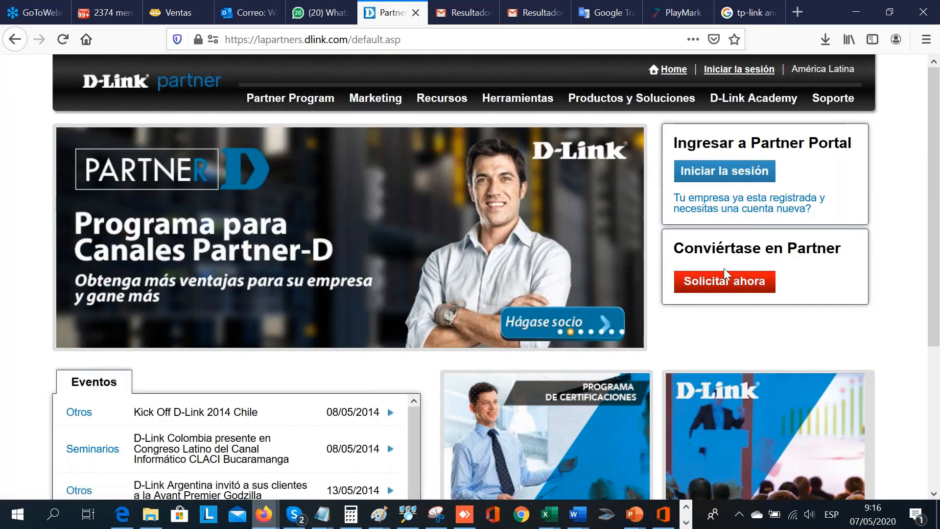
pyautogui.click(741, 282)
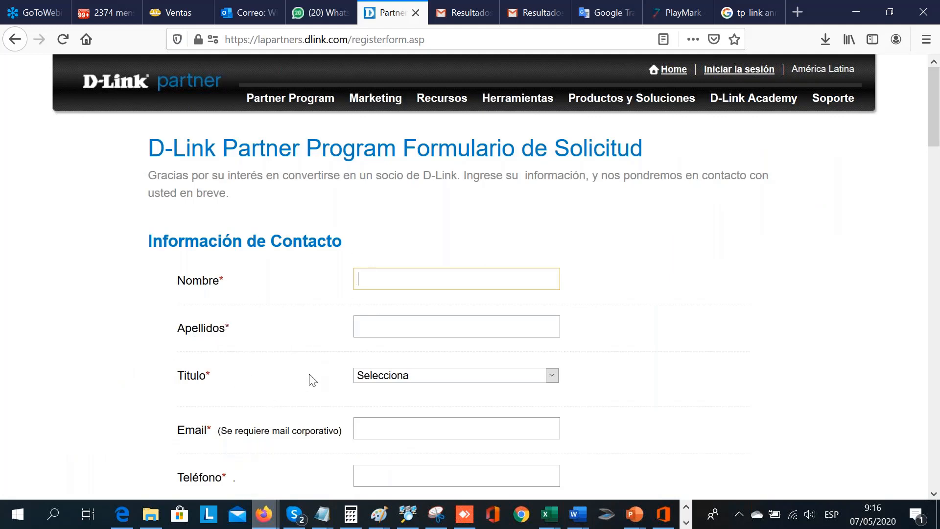
pyautogui.scroll(-5, 312, 380)
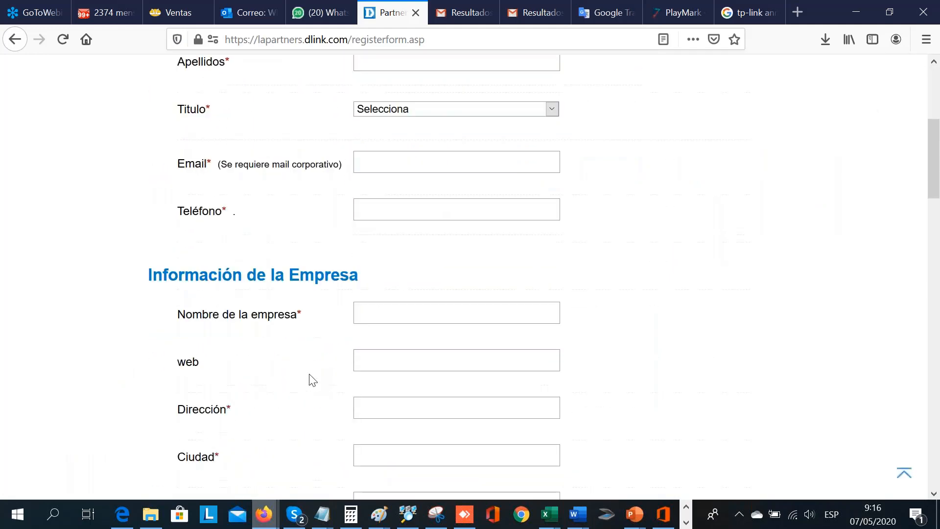
pyautogui.scroll(-6, 312, 380)
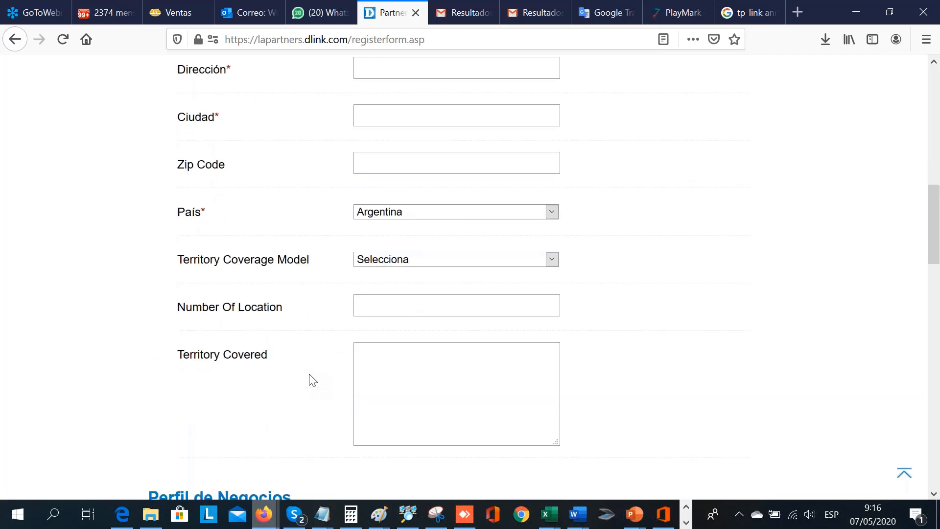
pyautogui.scroll(-4, 311, 379)
pyautogui.scroll(-1, 311, 380)
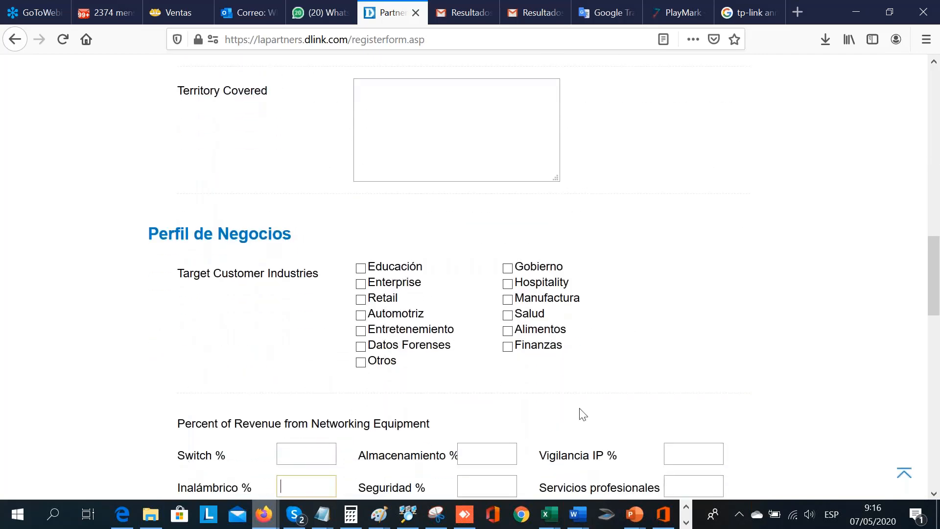
pyautogui.scroll(-4, 226, 312)
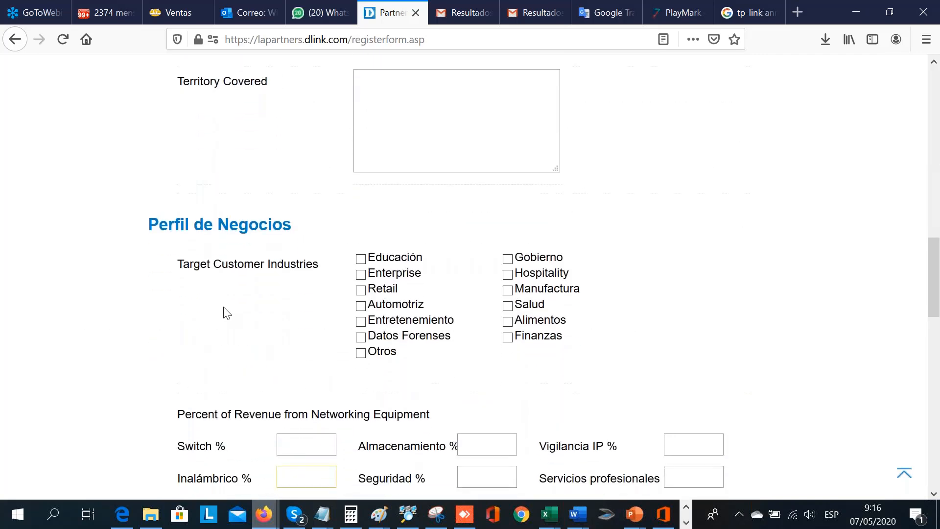
pyautogui.scroll(-2, 226, 312)
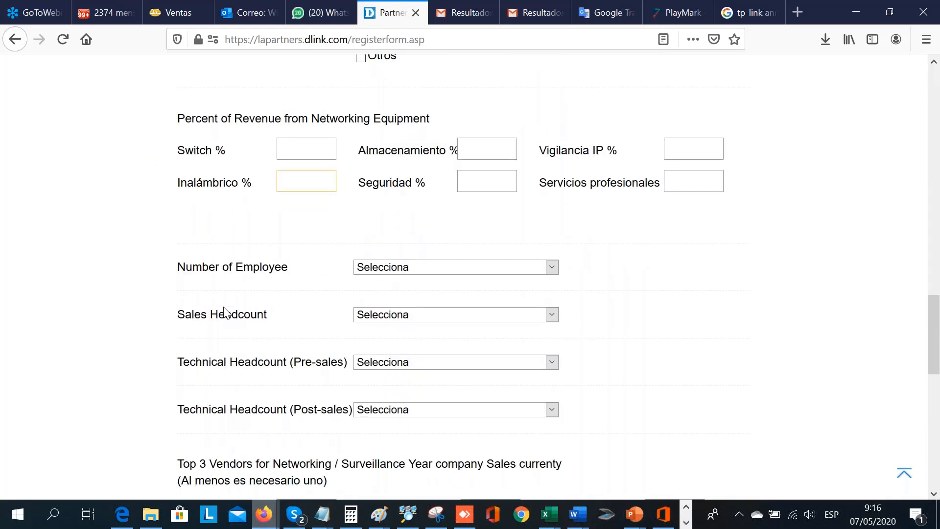
pyautogui.scroll(-2, 224, 313)
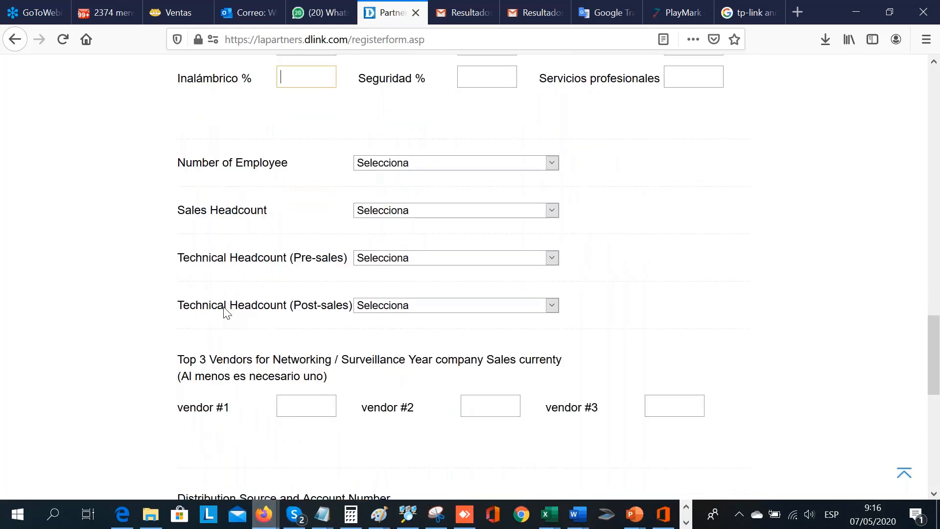
pyautogui.scroll(-2, 226, 312)
pyautogui.scroll(-3, 227, 313)
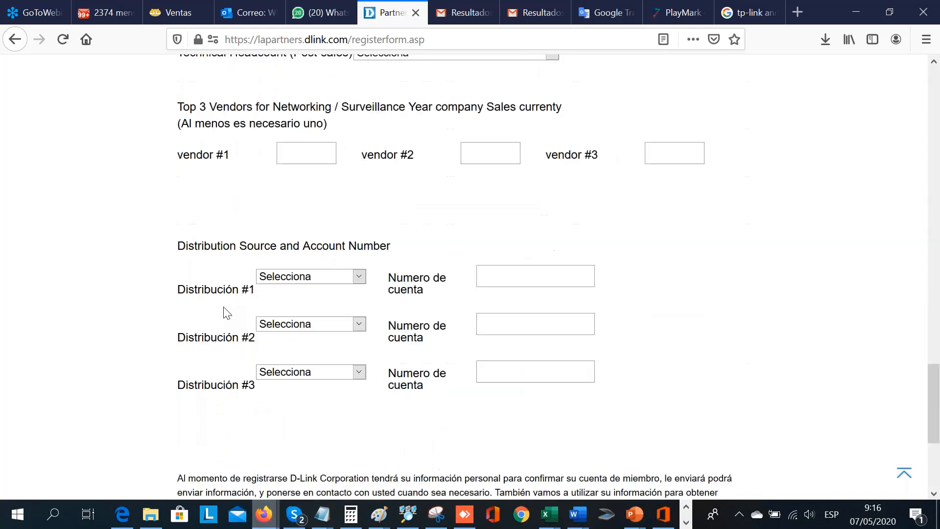
pyautogui.scroll(-3, 226, 312)
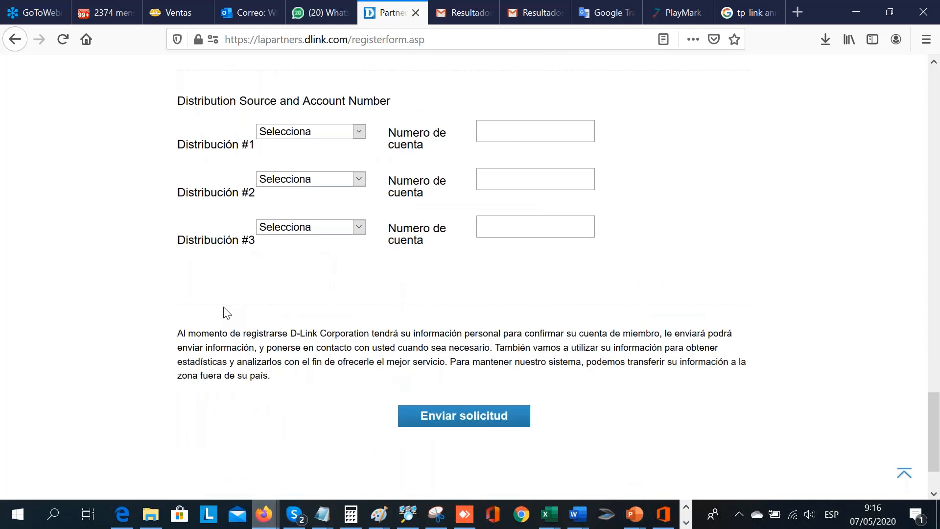
pyautogui.scroll(-1, 227, 313)
pyautogui.press('Home')
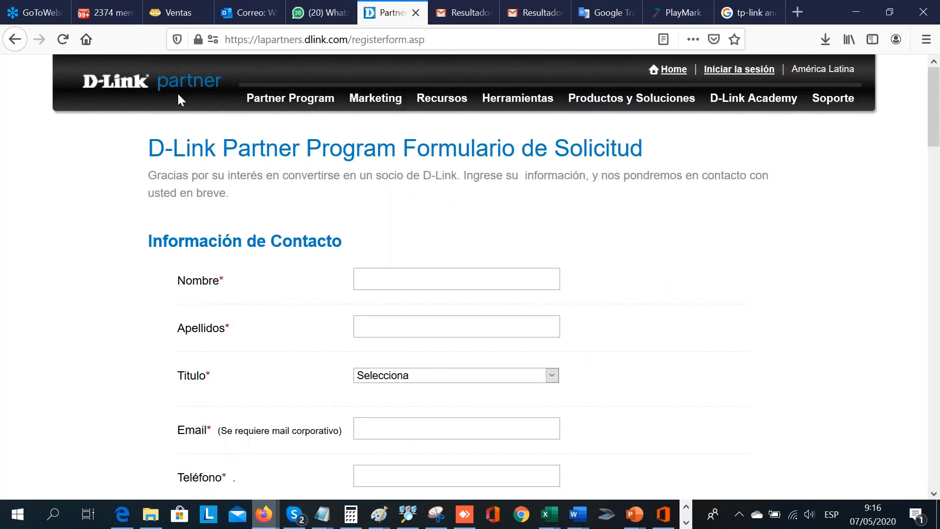
# - Return to the partner portal home page and sign in with the prefilled account credentials
pyautogui.click(19, 43)
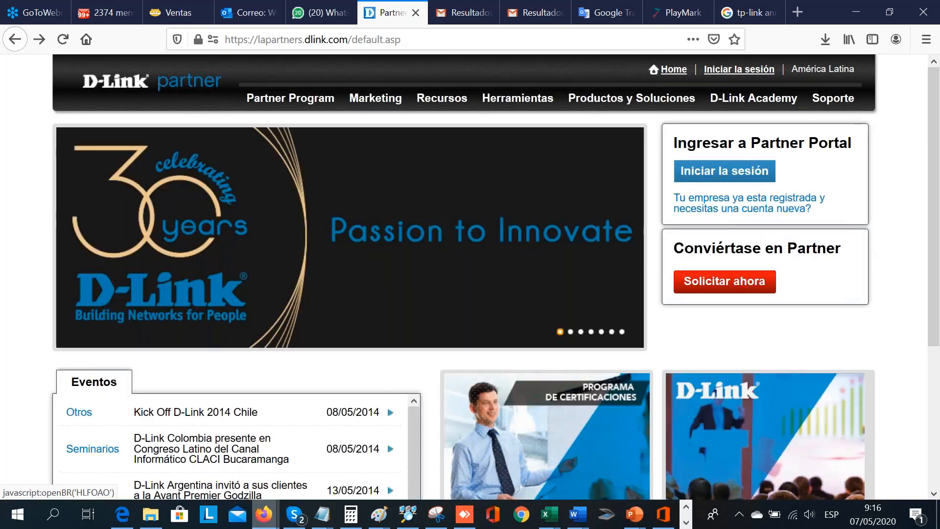
pyautogui.click(724, 171)
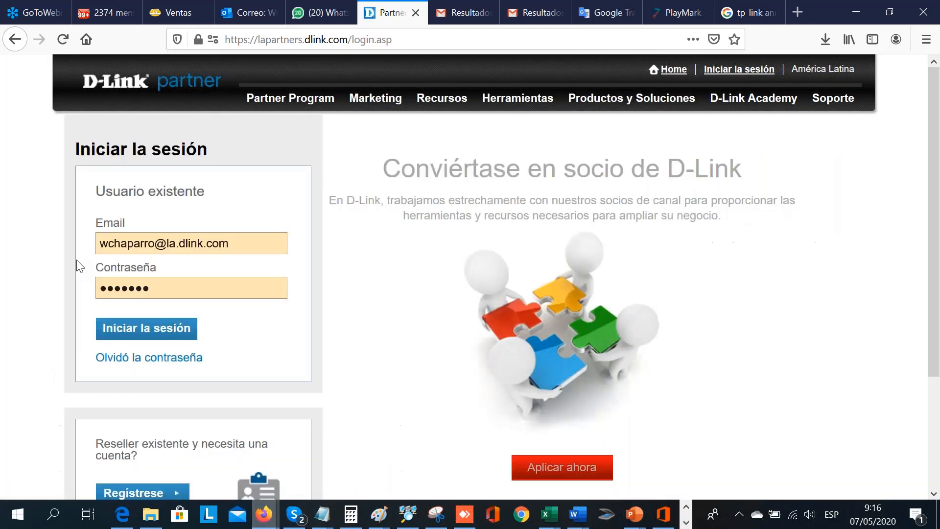
pyautogui.click(131, 294)
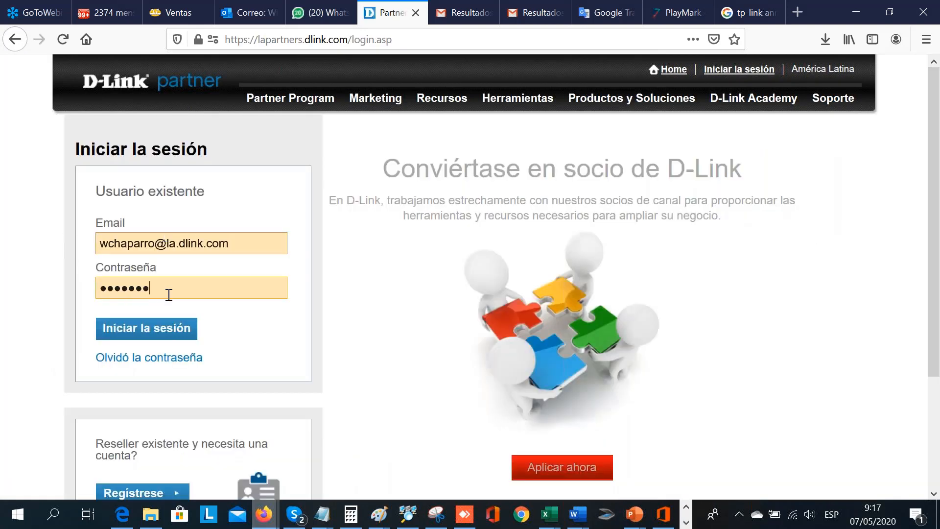
pyautogui.click(168, 337)
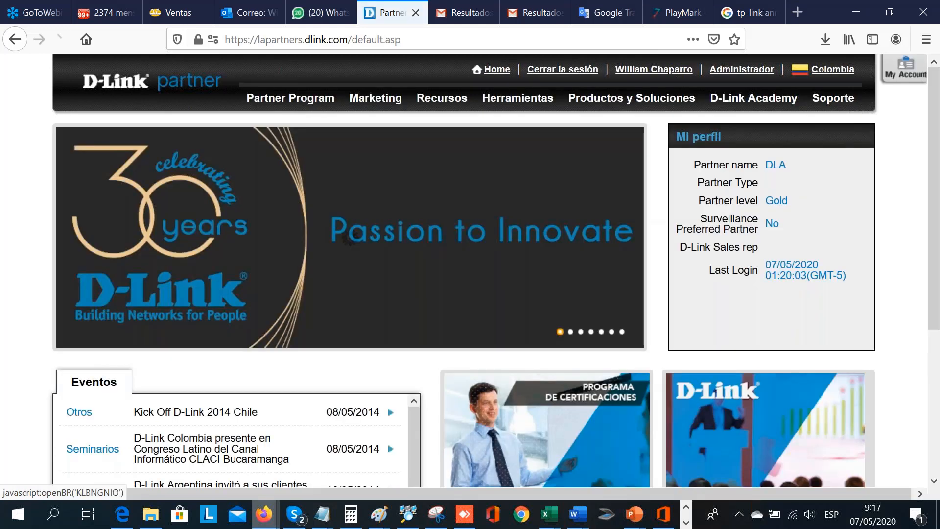
# - Open the Product Selector PRO tool from the partner portal and go to its Switch category
pyautogui.moveTo(484, 100)
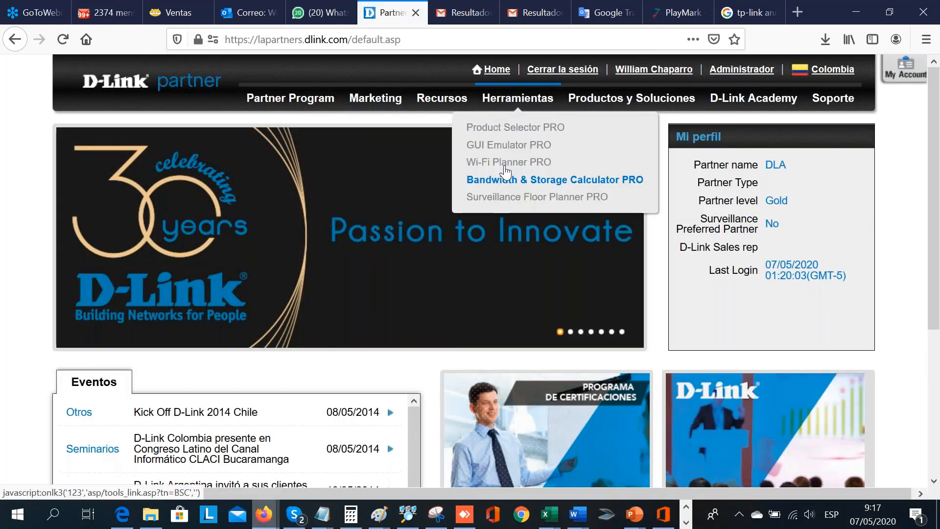
pyautogui.click(514, 145)
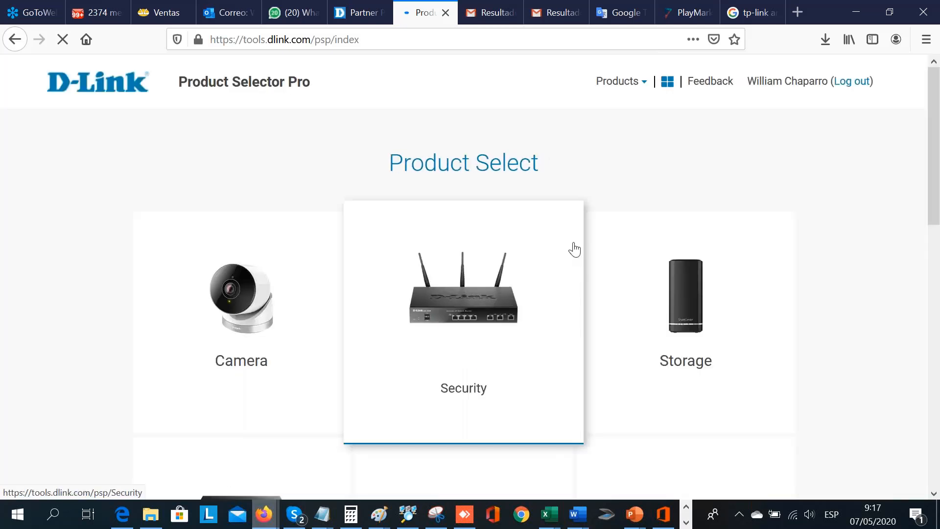
pyautogui.scroll(-6, 369, 377)
pyautogui.click(313, 313)
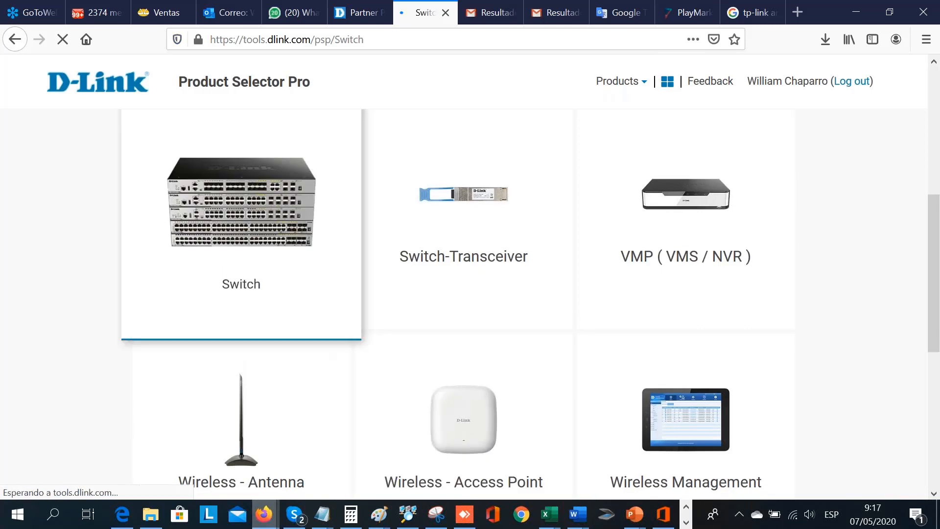
# - Filter the matched switches by the 10GE port interface
pyautogui.scroll(-6, 543, 295)
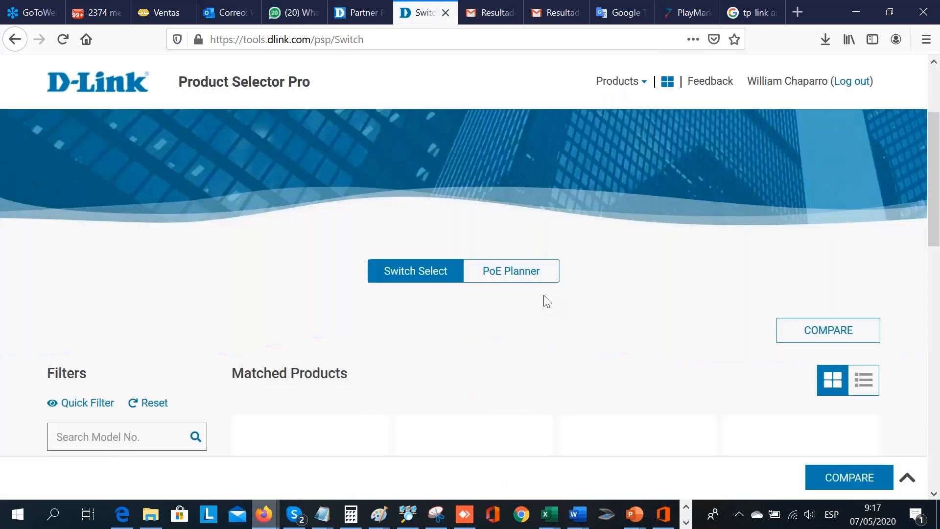
pyautogui.scroll(-5, 474, 294)
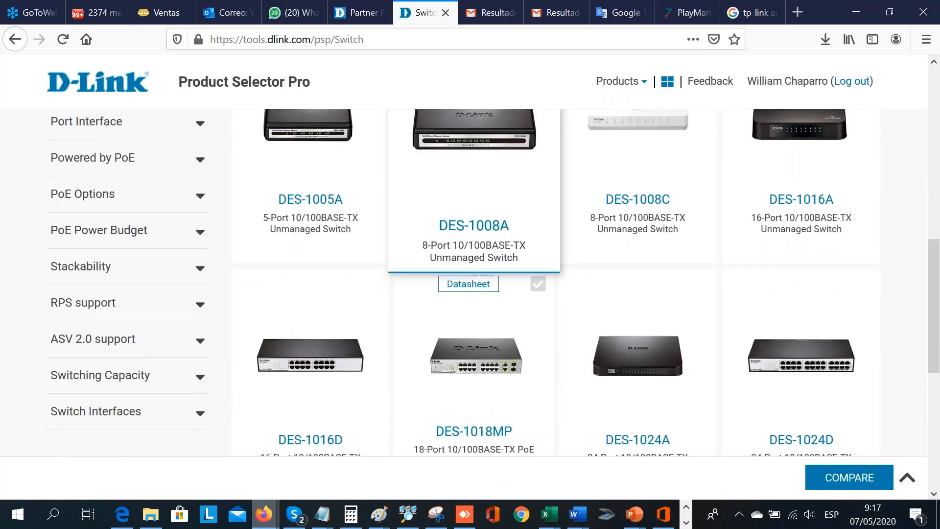
pyautogui.scroll(-3, 474, 274)
pyautogui.scroll(5, 474, 274)
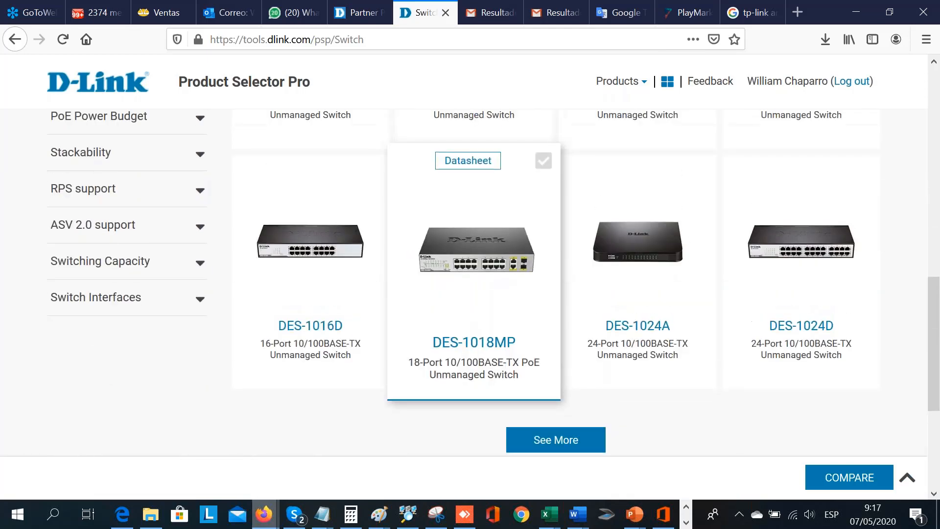
pyautogui.scroll(1, 474, 245)
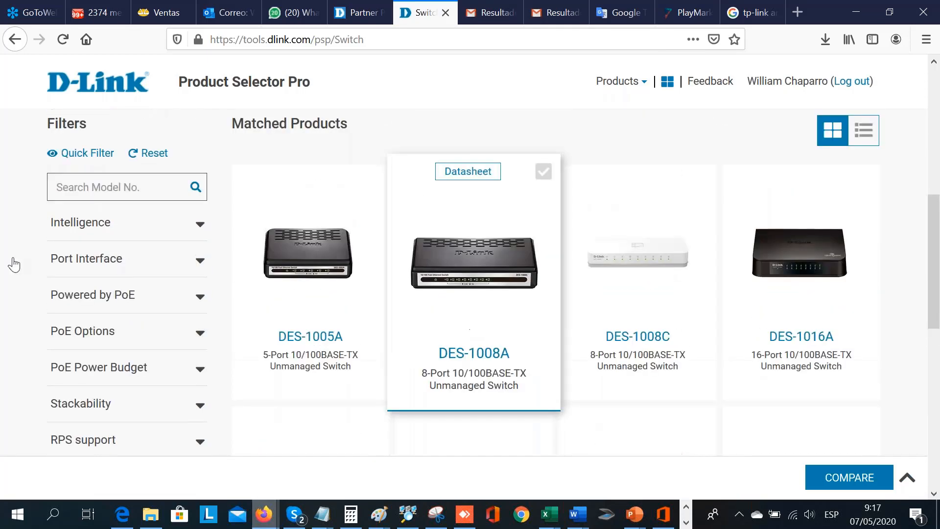
pyautogui.click(200, 260)
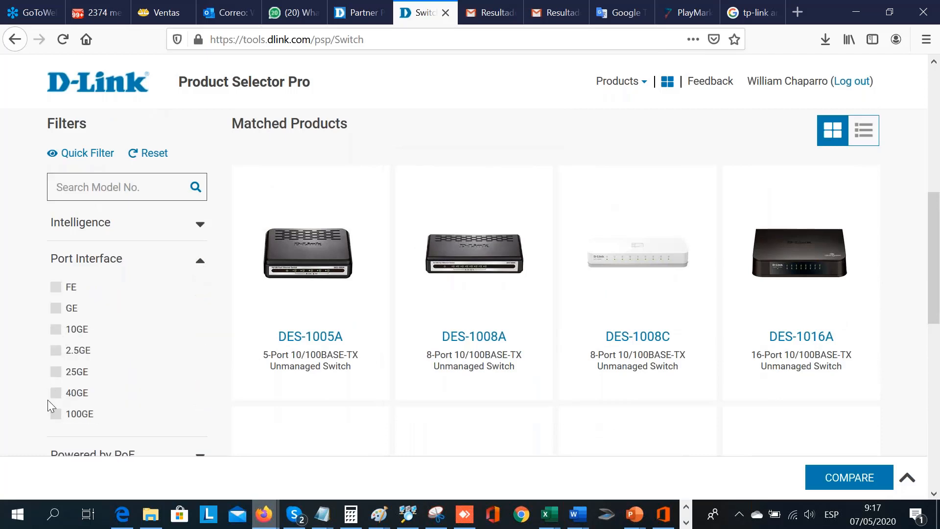
pyautogui.click(56, 329)
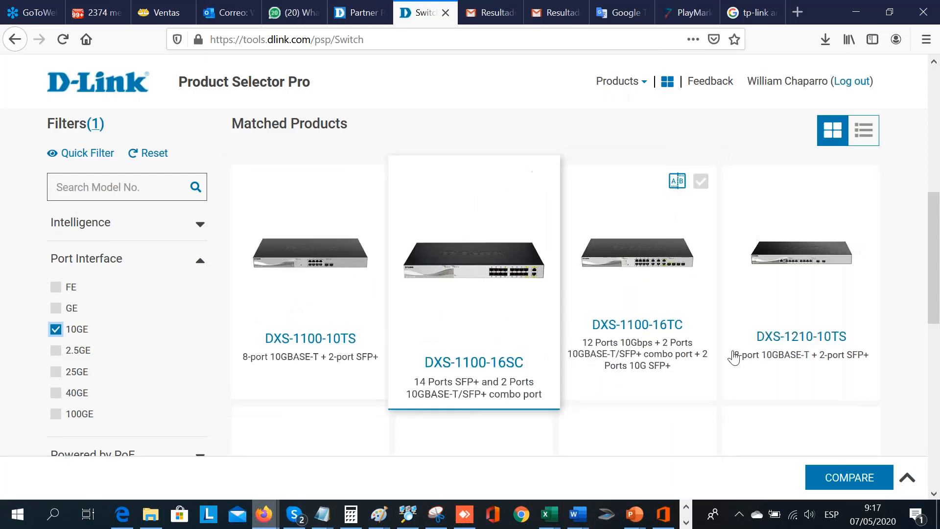
# - Select the DXS-1100-16SC and DXS-1100-16TC switches and open their comparison
pyautogui.click(544, 171)
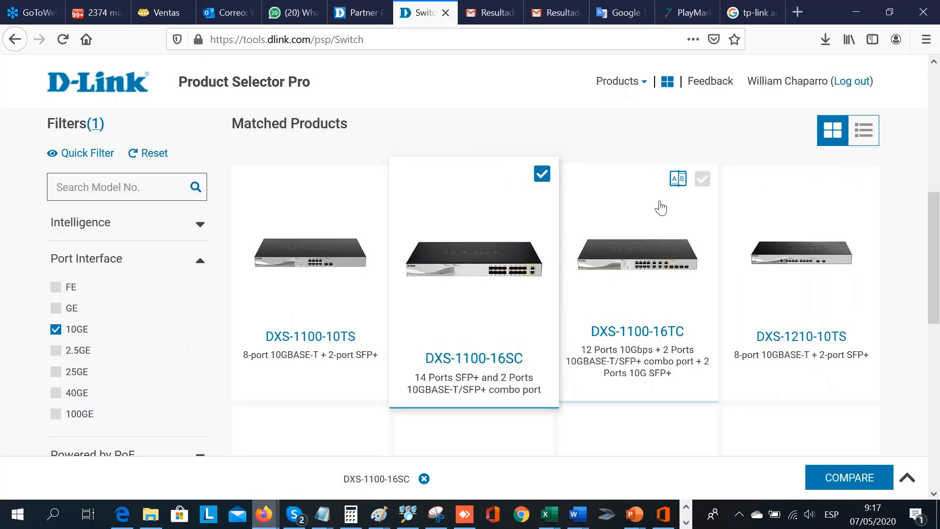
pyautogui.click(705, 174)
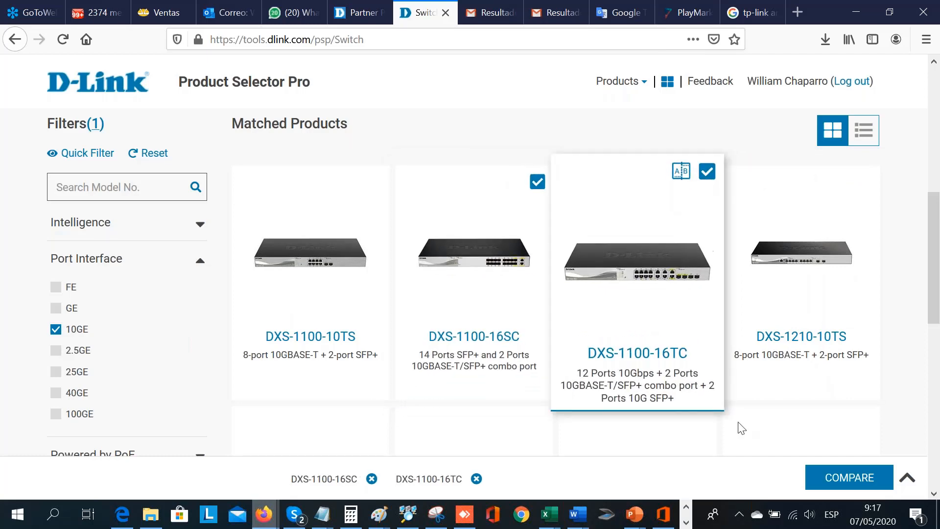
pyautogui.click(842, 482)
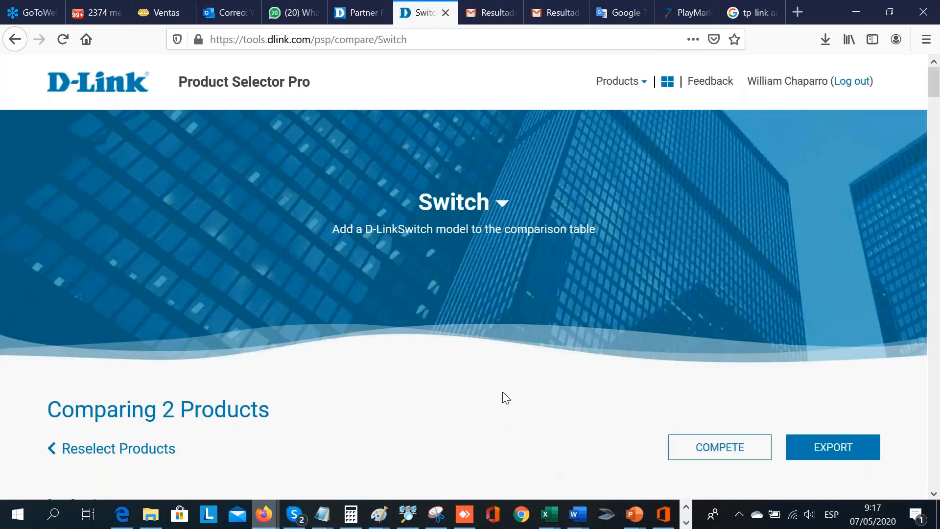
# - Examine the two switches' comparison table, from interfaces, performance and technical specifications to green features, flow control and spanning tree
pyautogui.scroll(-10, 502, 392)
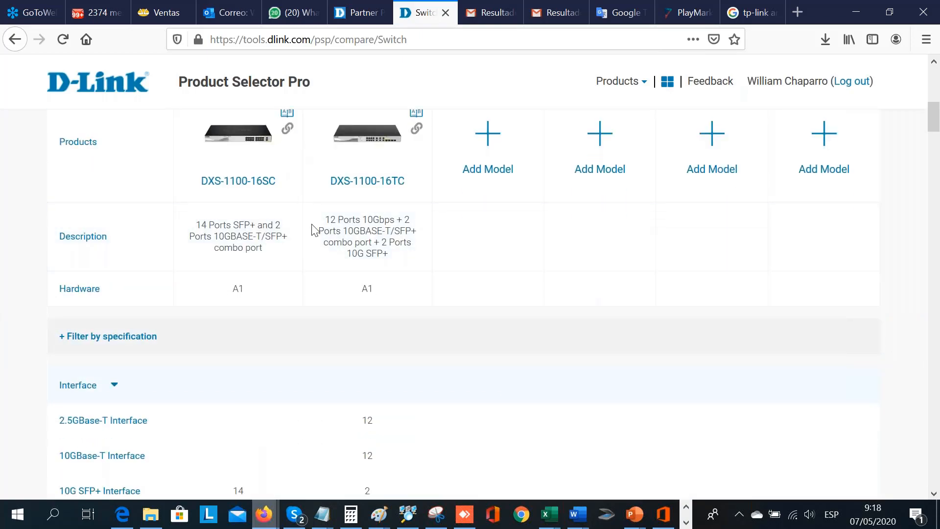
pyautogui.scroll(2, 314, 227)
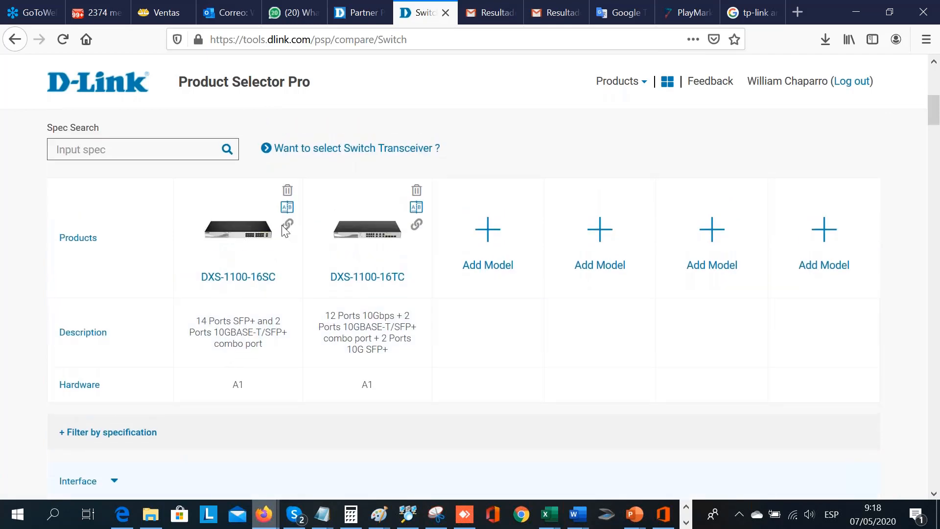
pyautogui.scroll(-3, 289, 306)
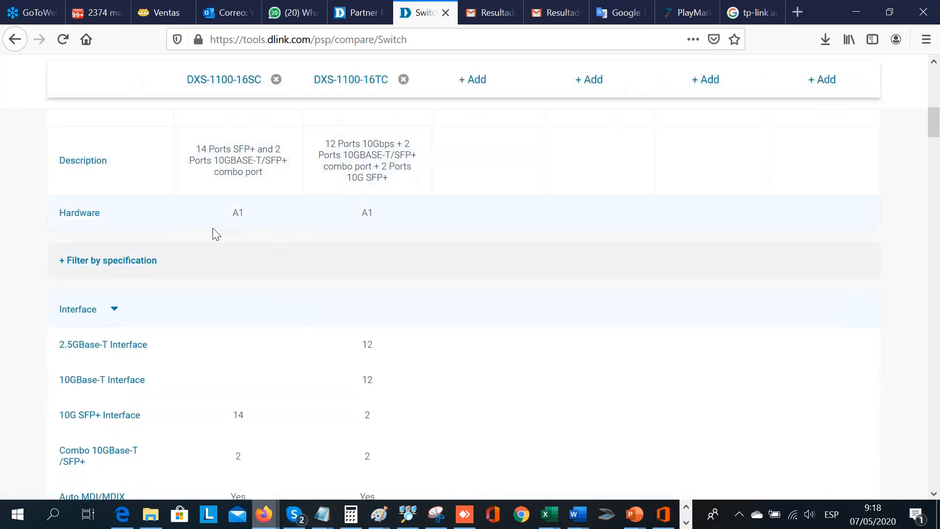
pyautogui.scroll(-5, 285, 339)
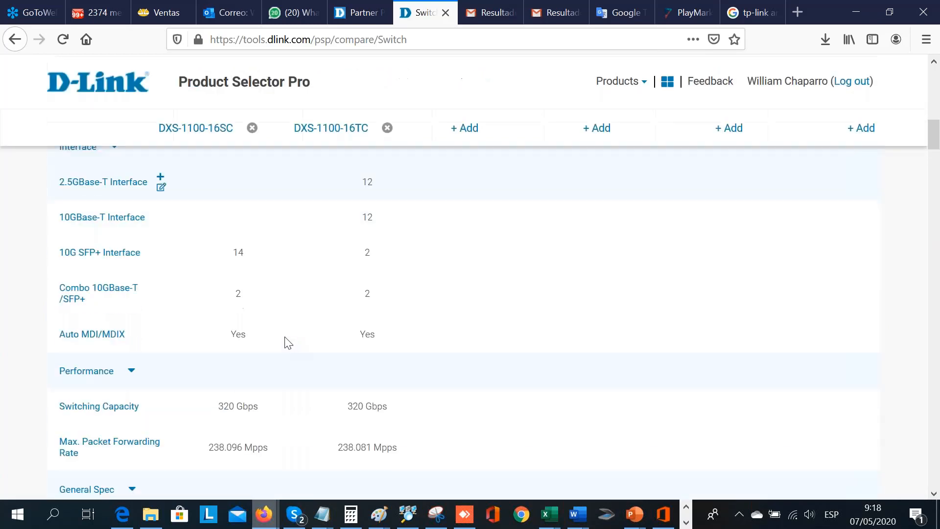
pyautogui.scroll(-7, 287, 343)
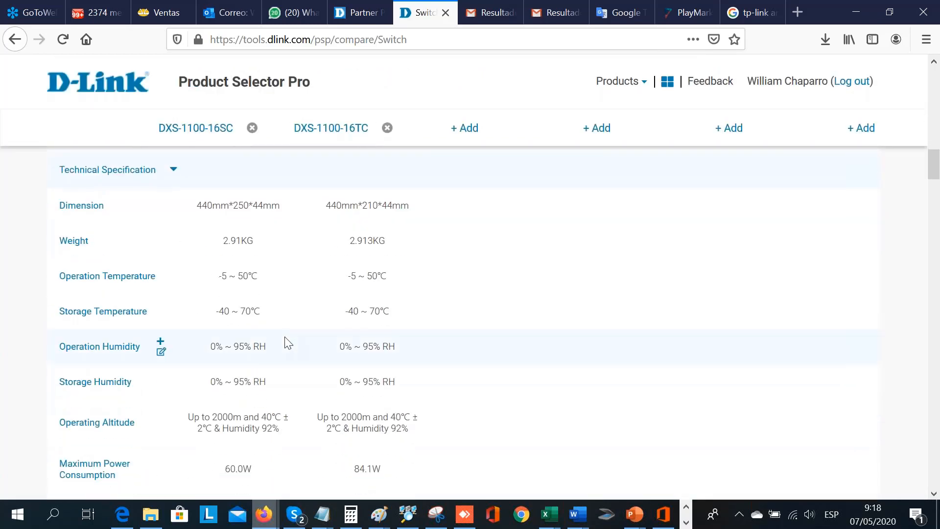
pyautogui.scroll(-10, 288, 343)
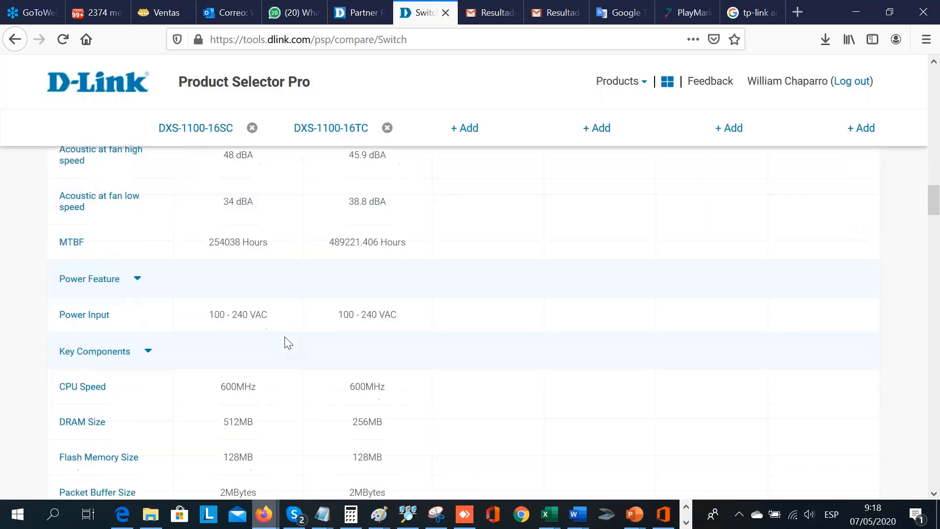
pyautogui.scroll(-1, 288, 343)
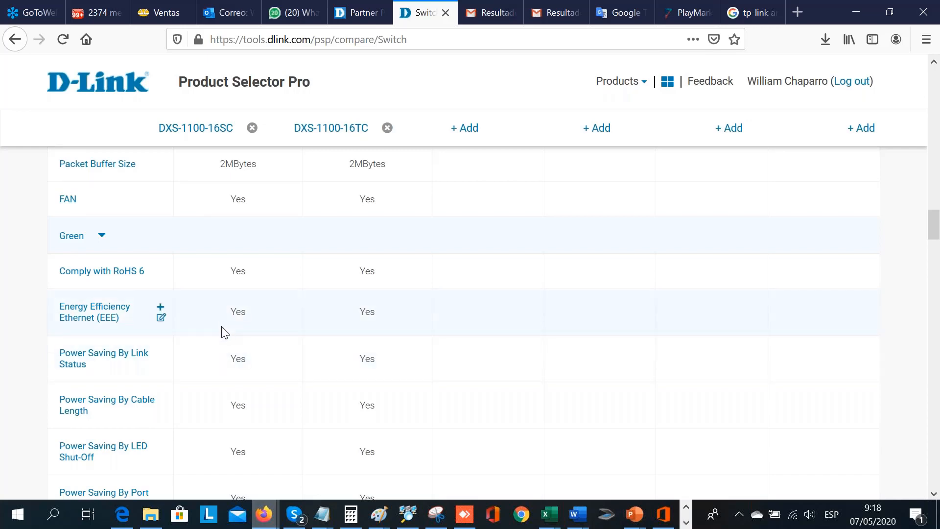
pyautogui.scroll(-10, 224, 332)
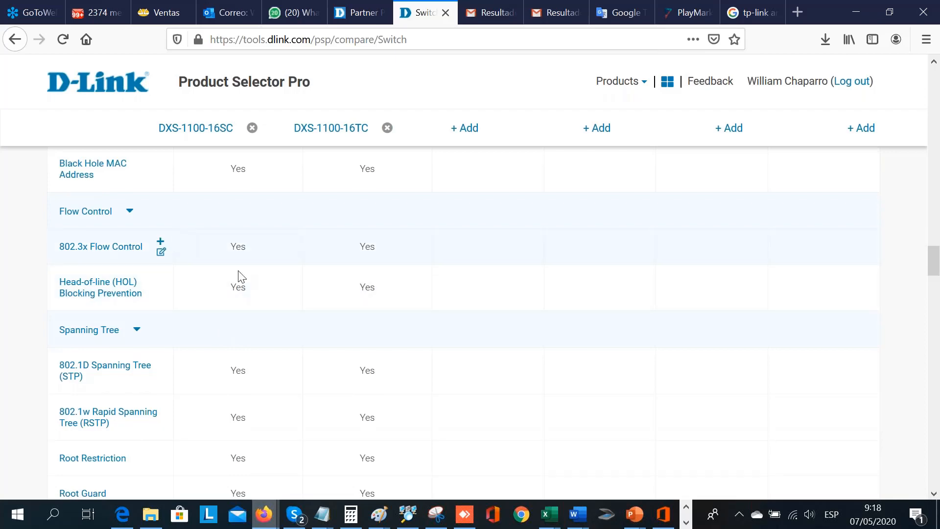
# - Check the export formats offered for the two-switch comparison and close the export options without exporting
pyautogui.scroll(20, 305, 283)
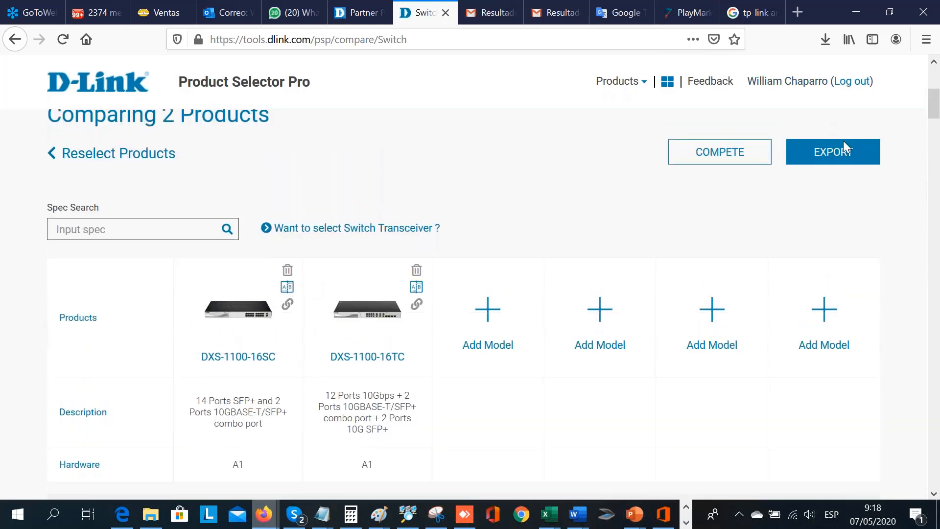
pyautogui.click(844, 158)
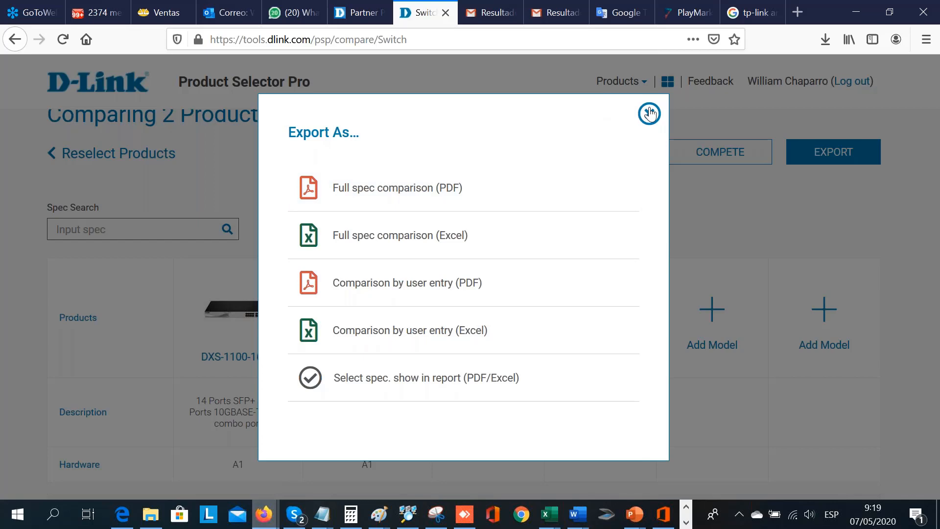
pyautogui.click(649, 113)
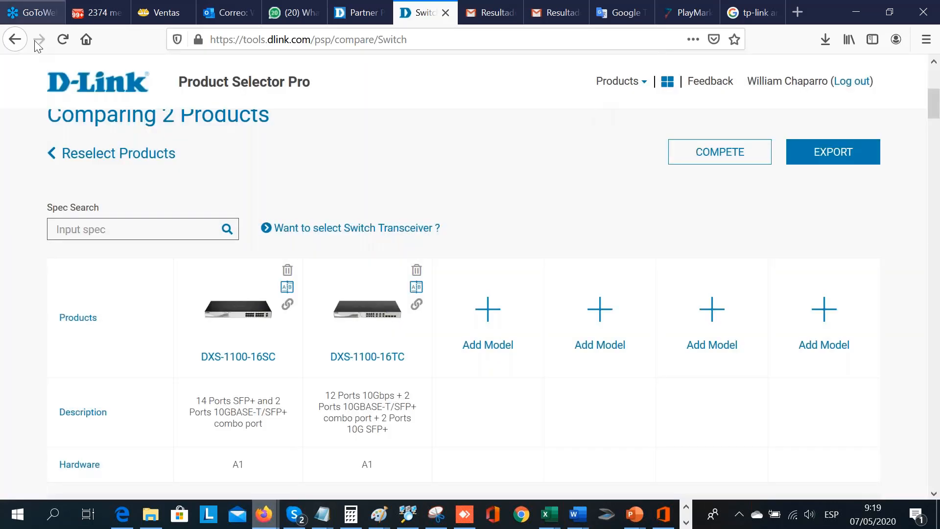
# - Leave the comparison, return to the partner portal at lapartners.dlink.com and open the GUI Emulator PRO tool
pyautogui.click(19, 45)
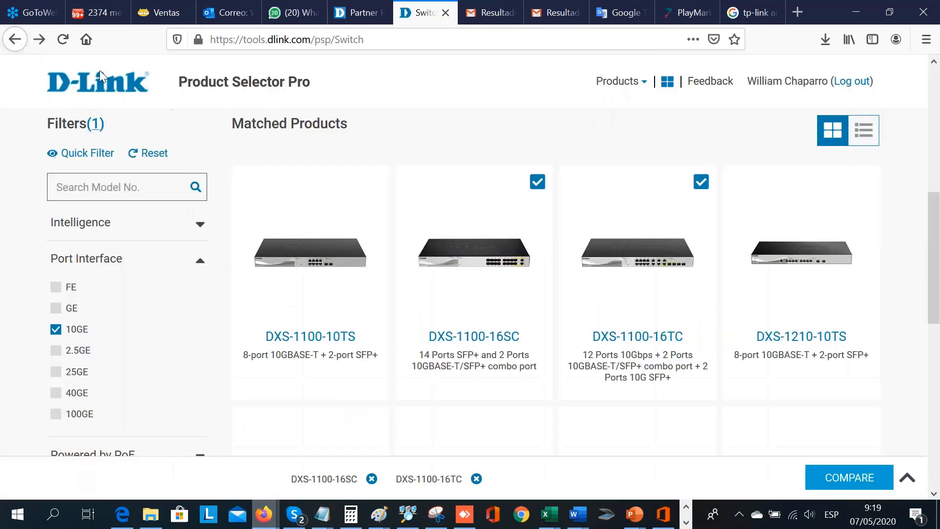
pyautogui.click(24, 44)
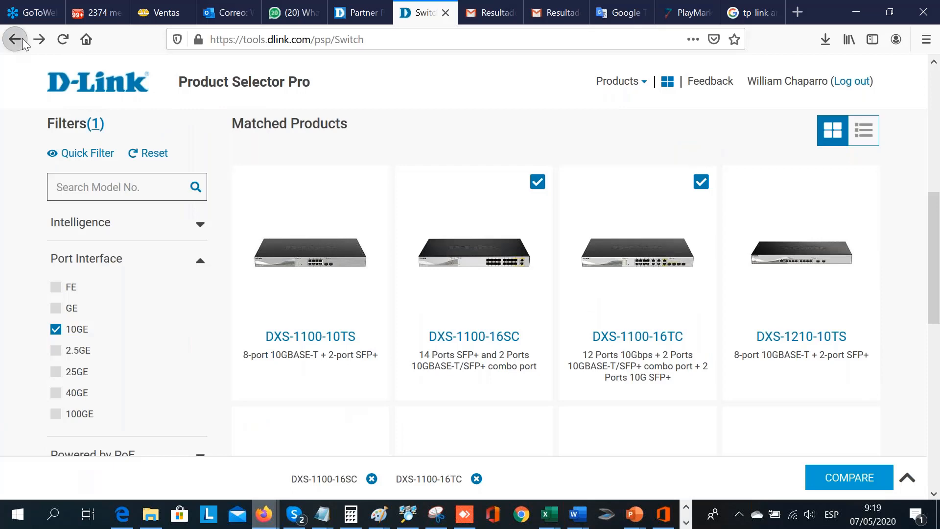
pyautogui.click(23, 44)
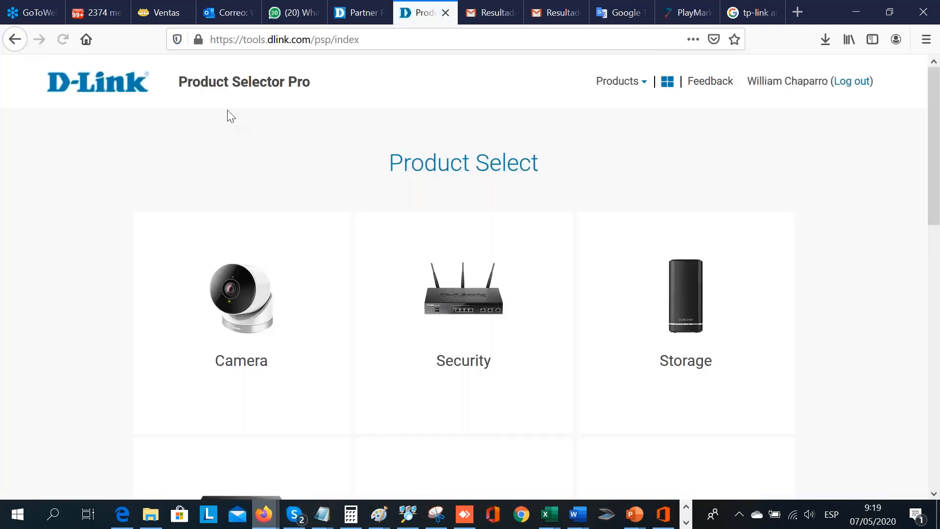
pyautogui.click(429, 39)
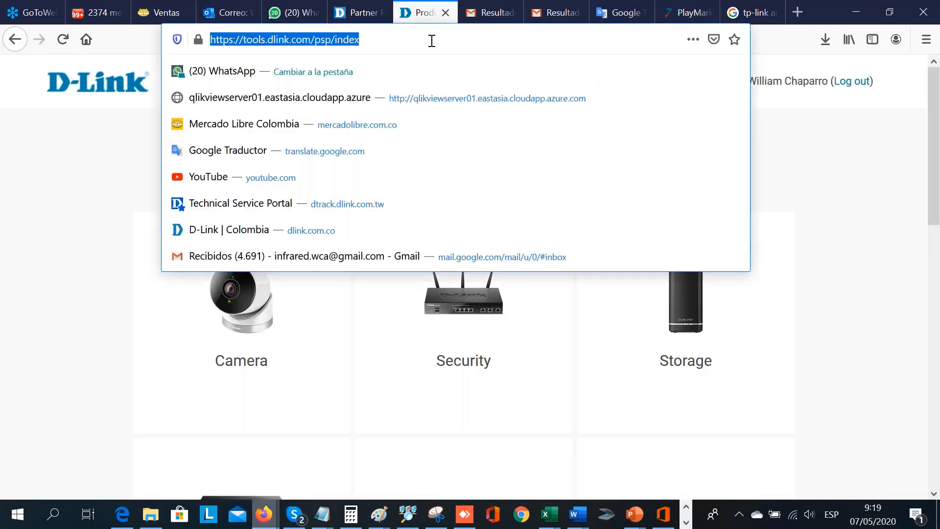
pyautogui.write('lapartners.dlink.com/')
pyautogui.press('Return')
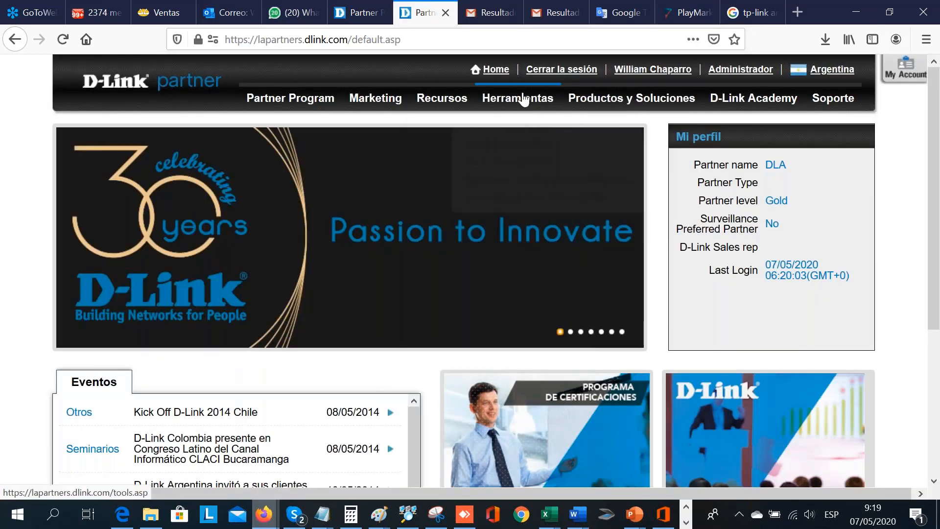
pyautogui.moveTo(523, 99)
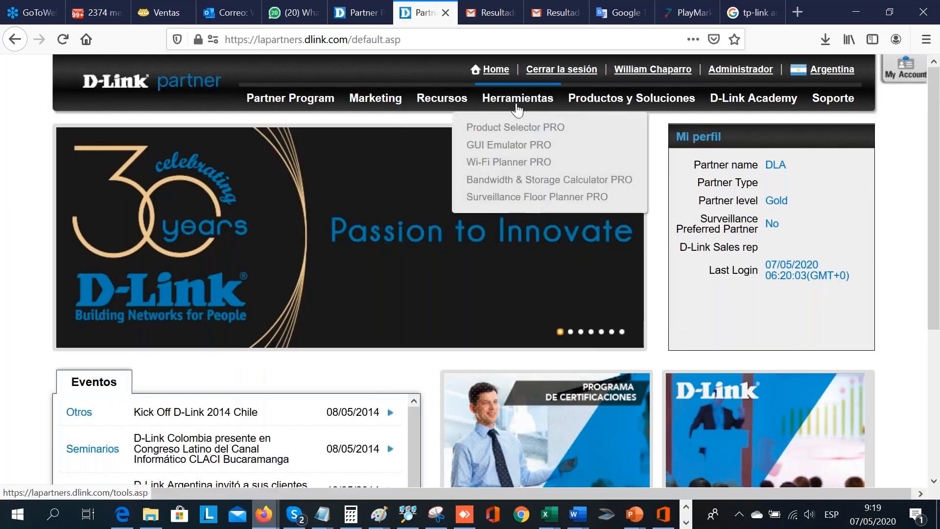
pyautogui.click(514, 146)
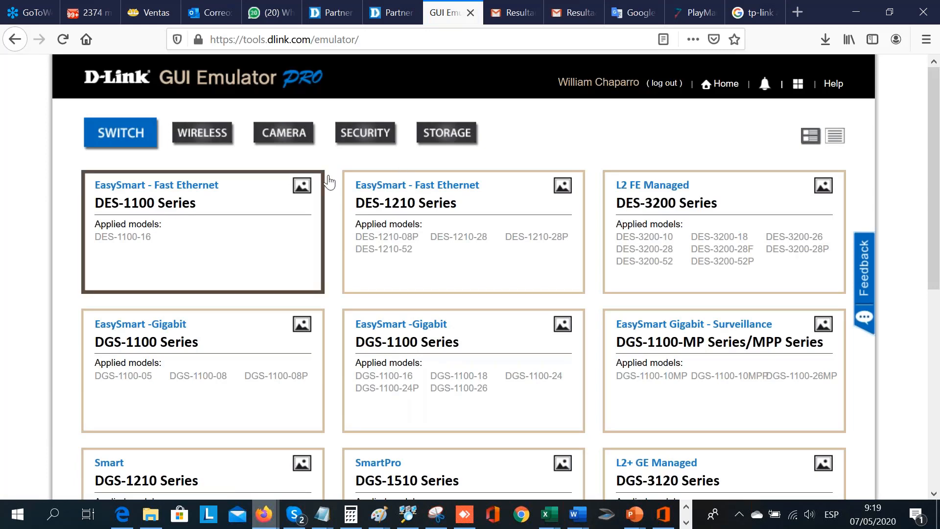
# - Open the DES-1210 Series switch emulator and look through the entries of its System section
pyautogui.click(430, 209)
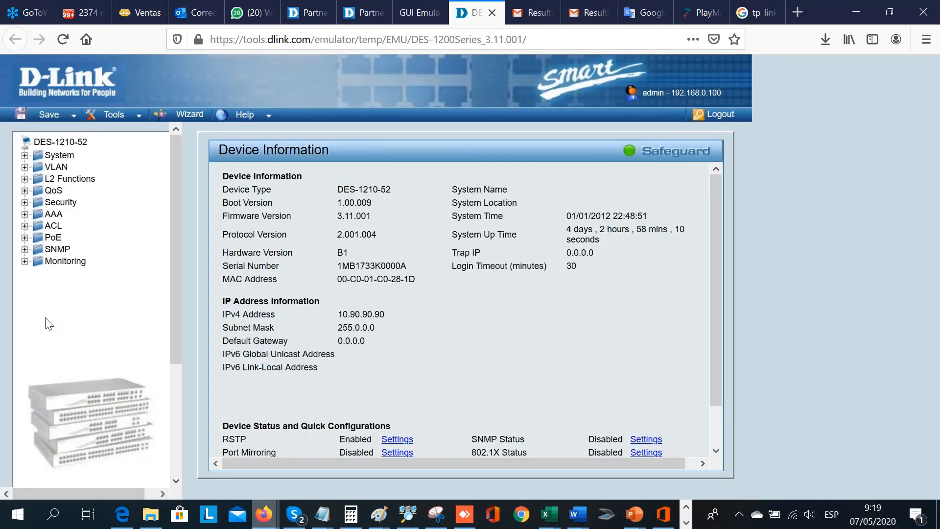
pyautogui.click(26, 156)
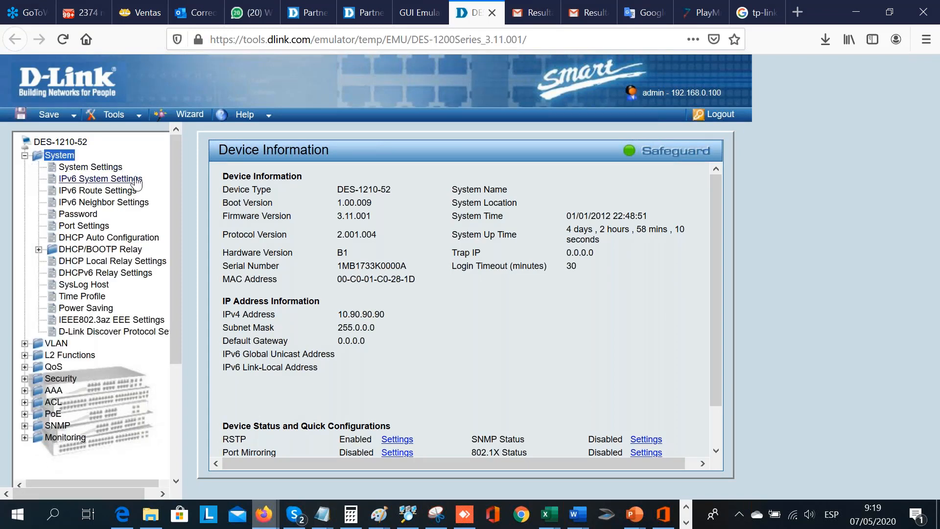
pyautogui.click(25, 156)
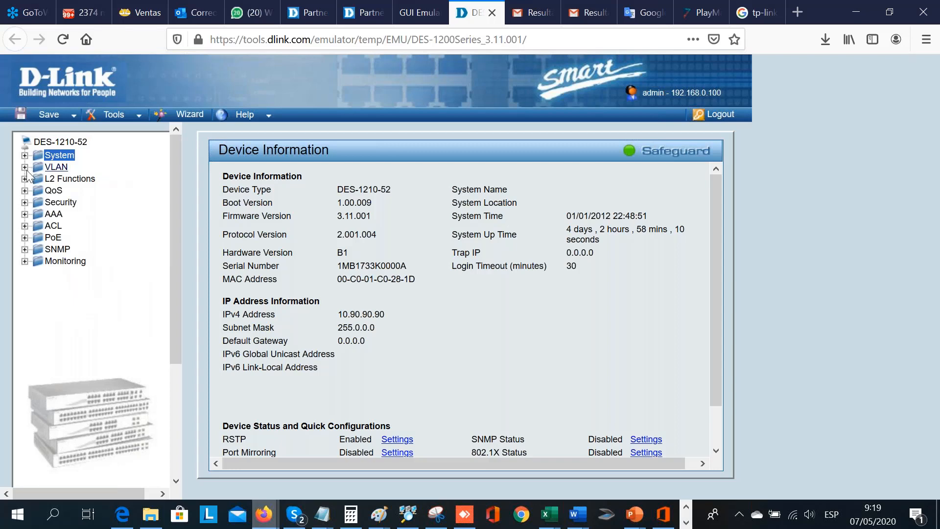
# - View the emulated switch's 802.1Q VLAN settings and its QoS Bandwidth Control page
pyautogui.click(55, 167)
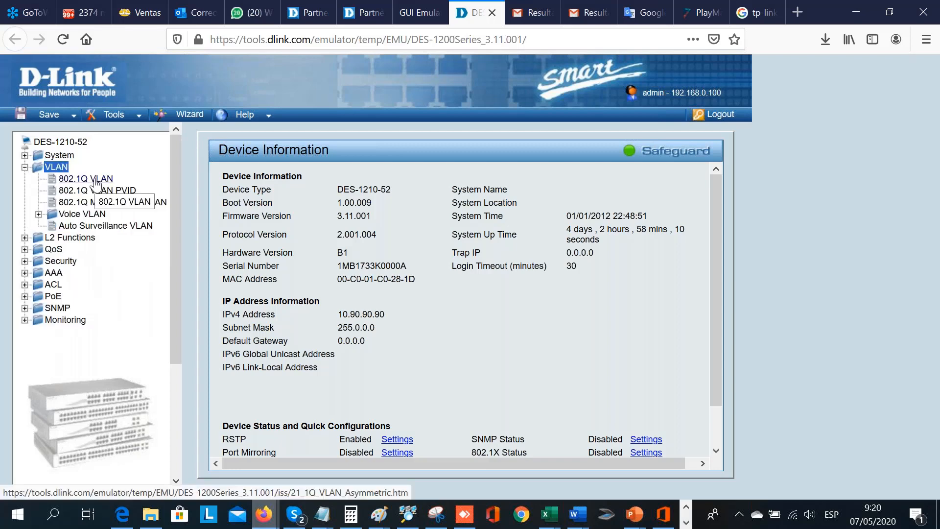
pyautogui.click(96, 179)
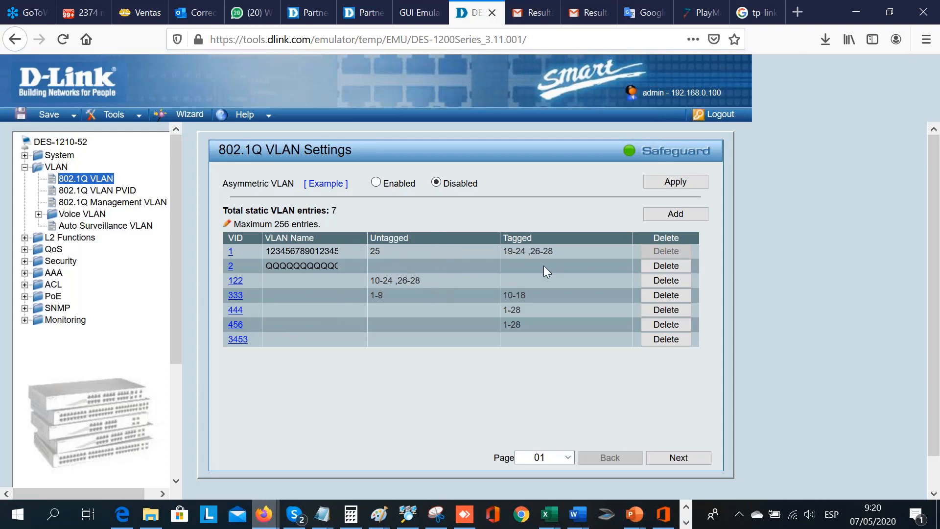
pyautogui.click(55, 249)
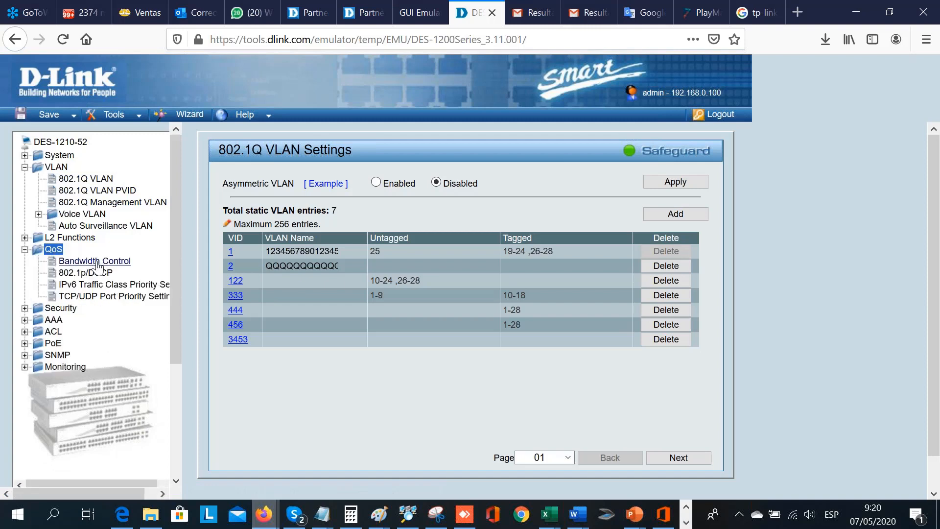
pyautogui.click(95, 262)
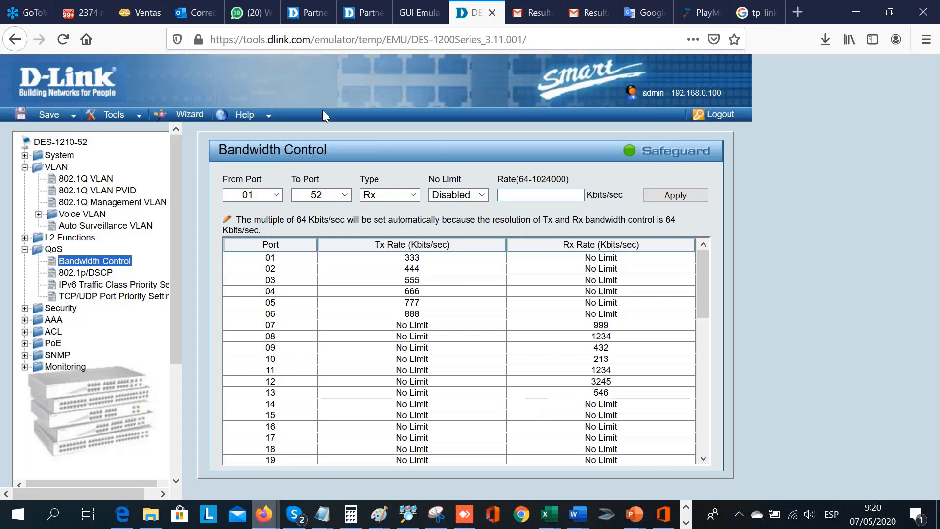
# - Go from the switch emulator back to the partner portal home page at lapartners.dlink.com
pyautogui.click(361, 39)
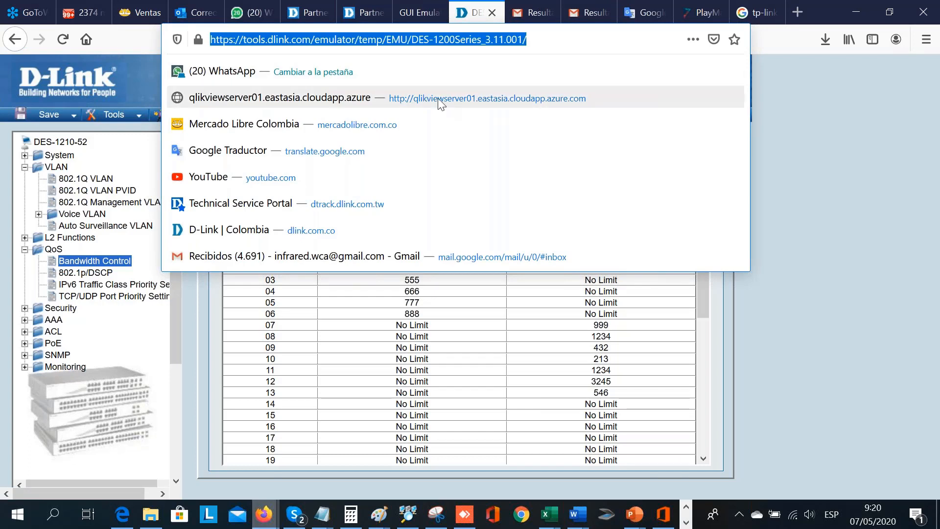
pyautogui.write('lapartners.dlink.com')
pyautogui.press('Return')
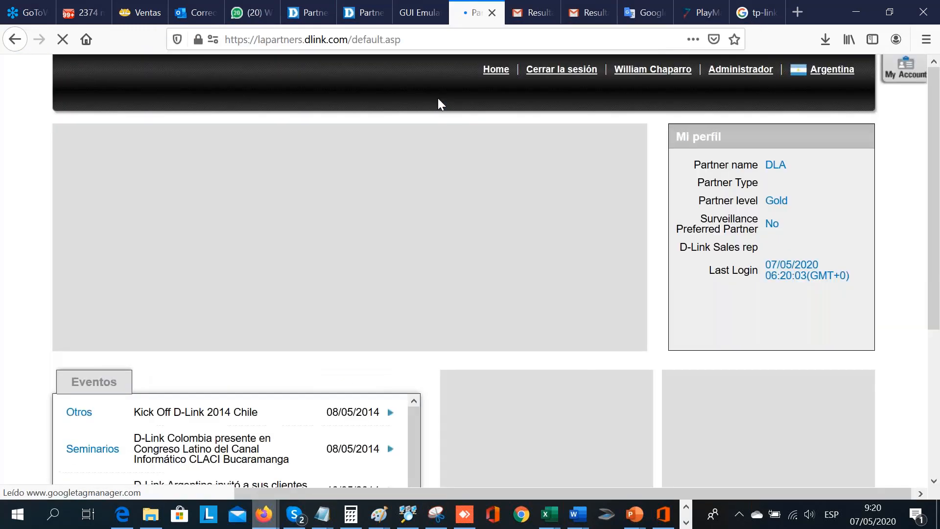
# - Open the Wi-Fi Planner PRO tool from the partner portal and display its existing capacitacion project
pyautogui.moveTo(437, 98)
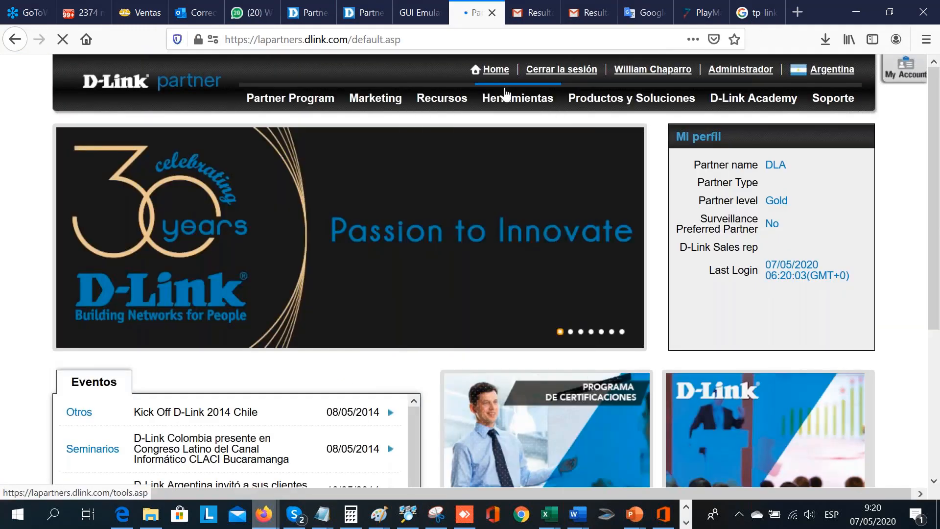
pyautogui.moveTo(509, 100)
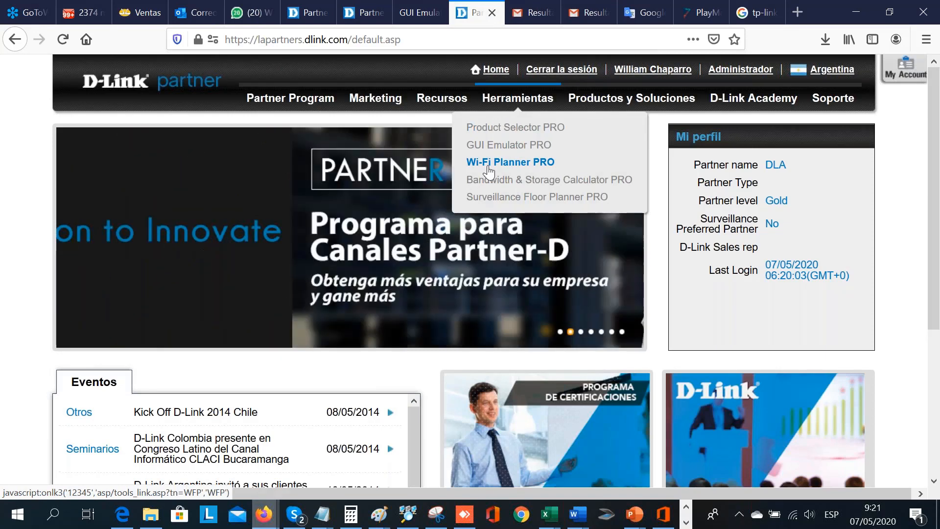
pyautogui.click(488, 167)
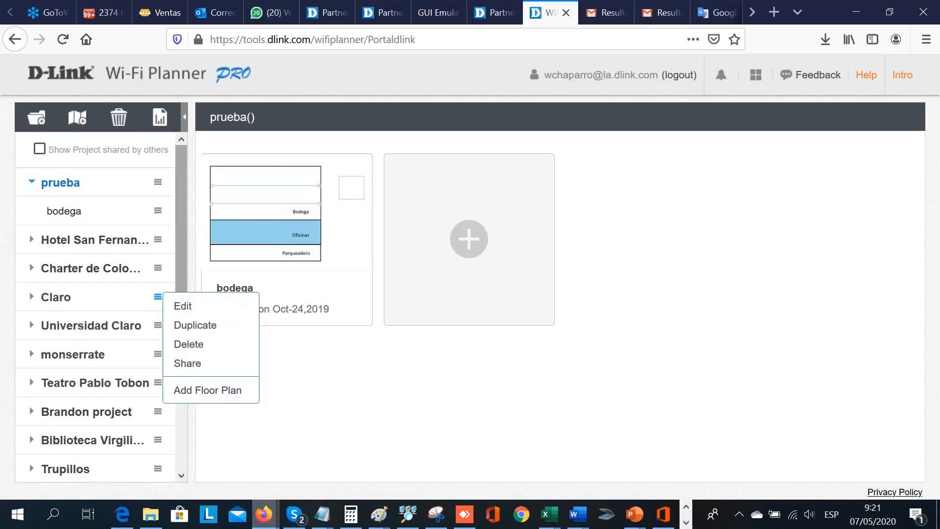
pyautogui.moveTo(181, 273); pyautogui.dragTo(177, 374)
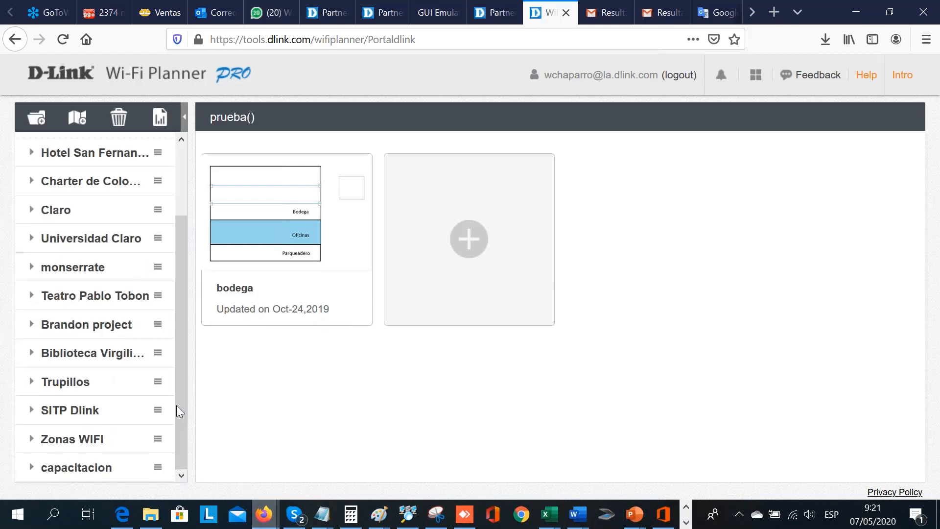
pyautogui.click(84, 473)
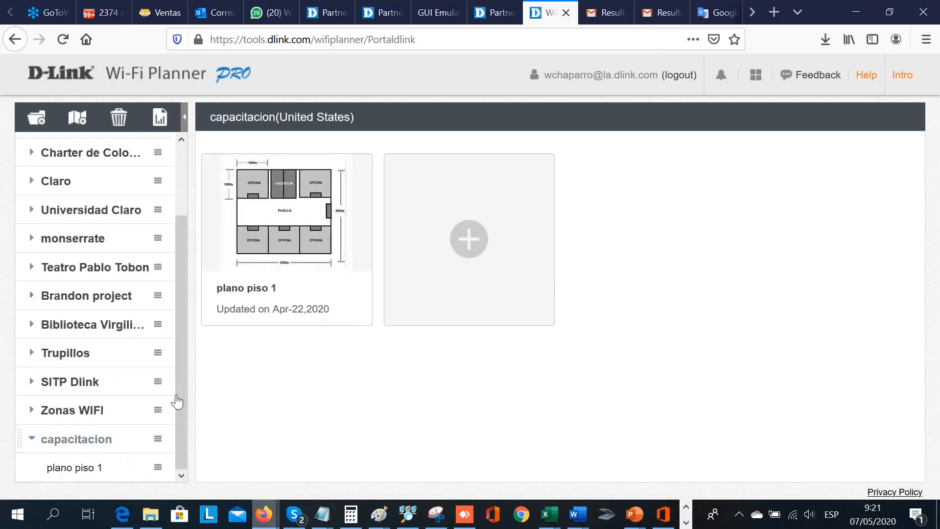
# - Add a project named "capacitacion dmx" with the United States Wi-Fi regulation and acknowledge the usage precautions
pyautogui.click(37, 119)
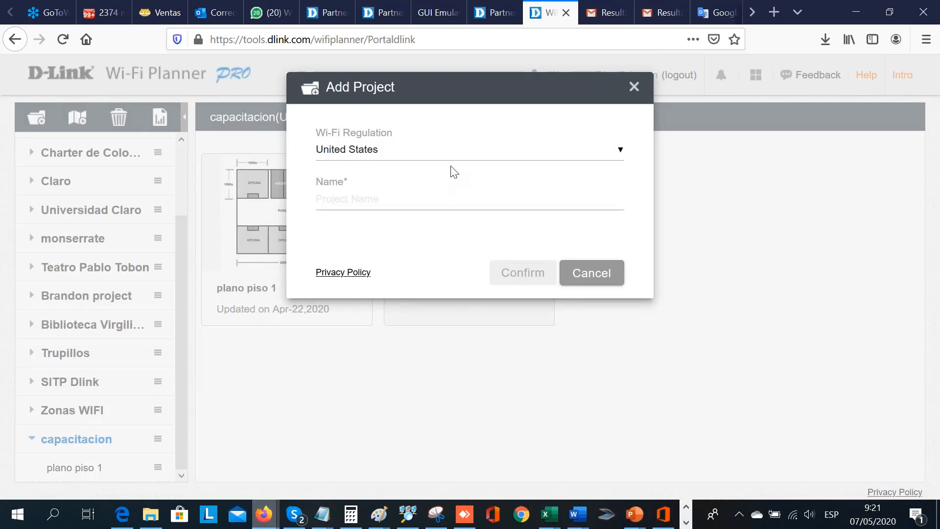
pyautogui.click(480, 160)
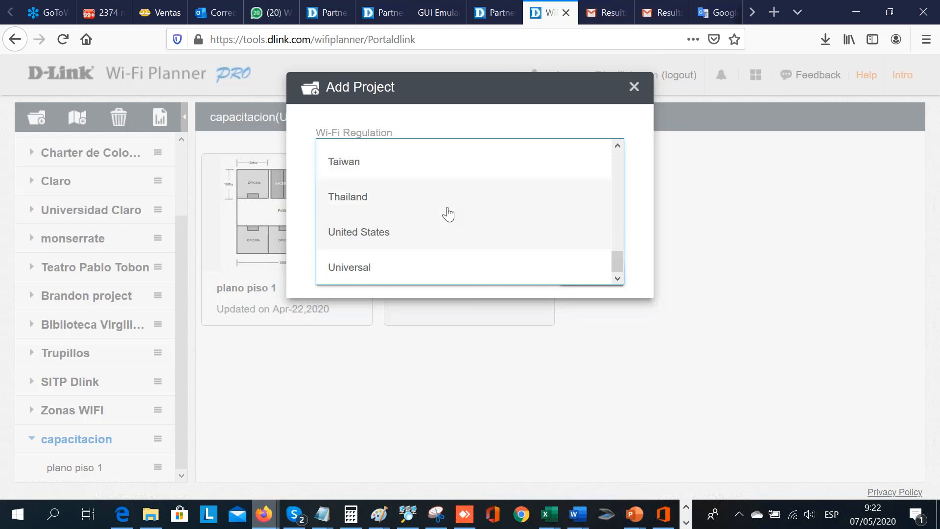
pyautogui.click(440, 241)
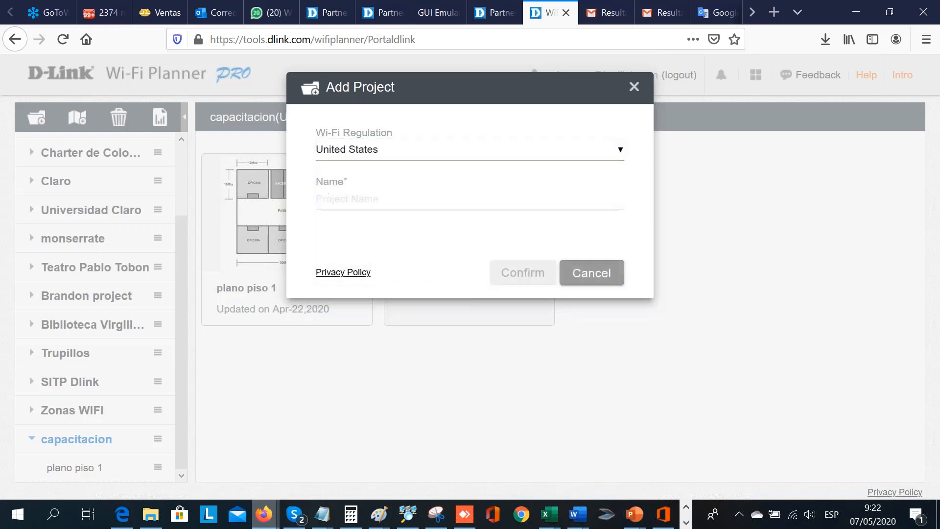
pyautogui.click(492, 197)
pyautogui.write('ca')
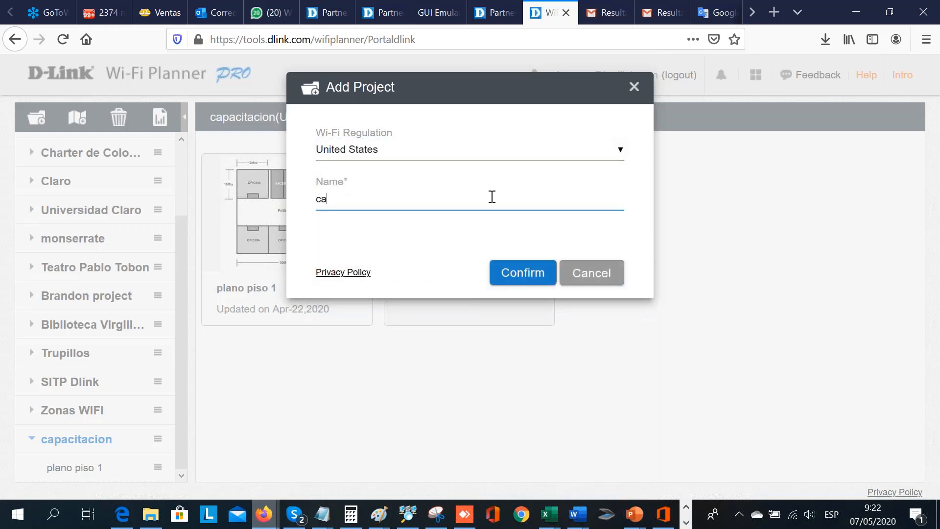
pyautogui.write('pacitacion dmx')
pyautogui.click(523, 275)
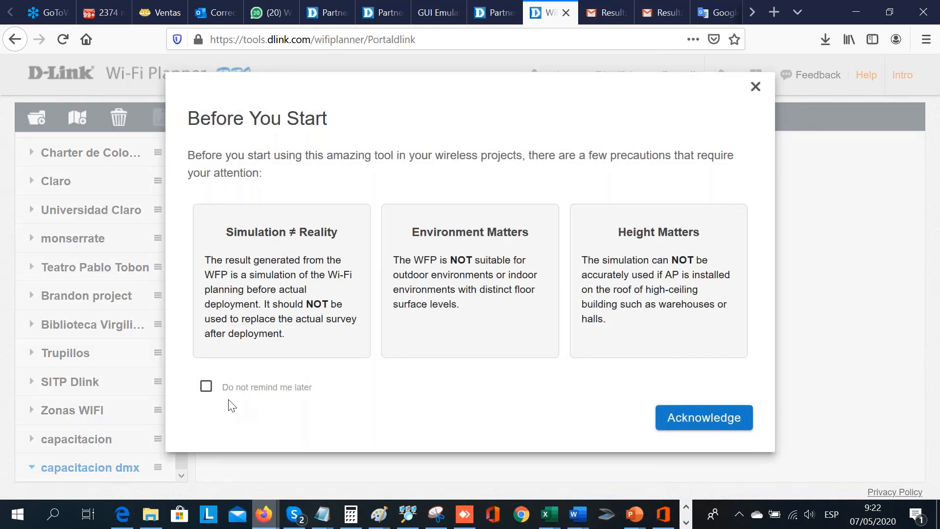
pyautogui.click(715, 424)
# - Start a new floor plan in the capacitacion dmx project and name it "capacitacion"
pyautogui.moveTo(292, 254)
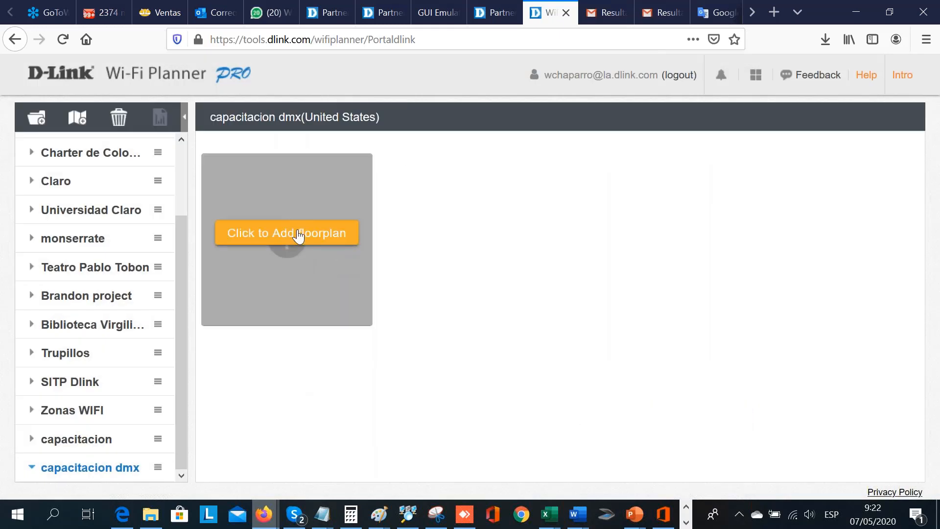
pyautogui.click(298, 236)
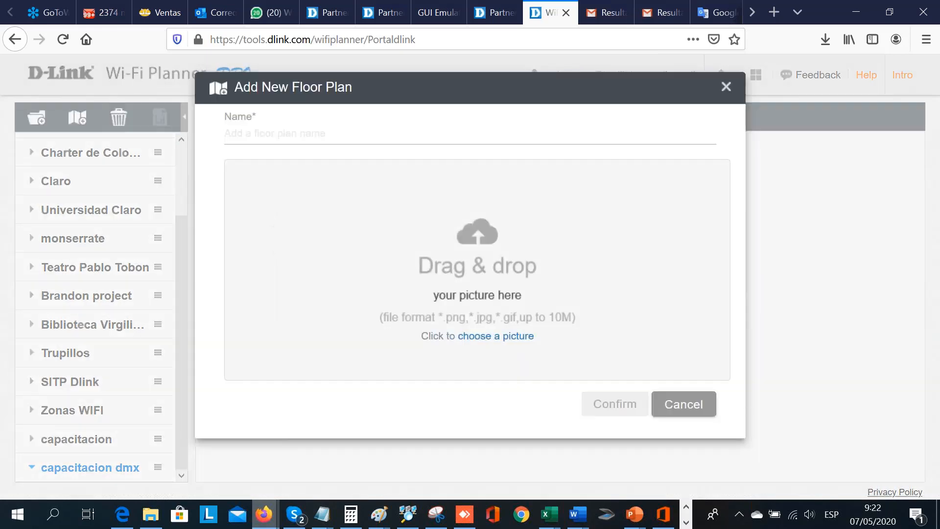
pyautogui.click(399, 135)
pyautogui.write('ca')
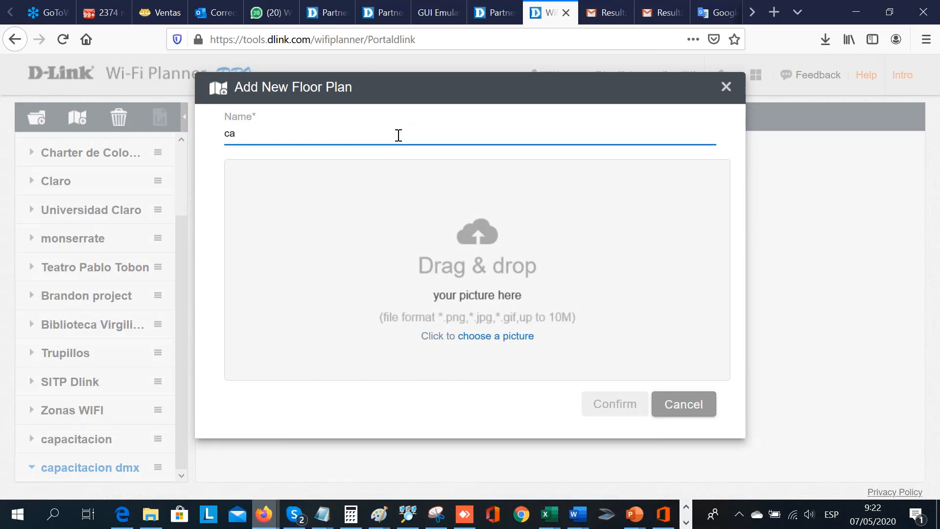
pyautogui.write('pacitacion')
# - Switch to File Explorer and search the Documents folder for "capaci" to find the floor plan picture
pyautogui.click(155, 519)
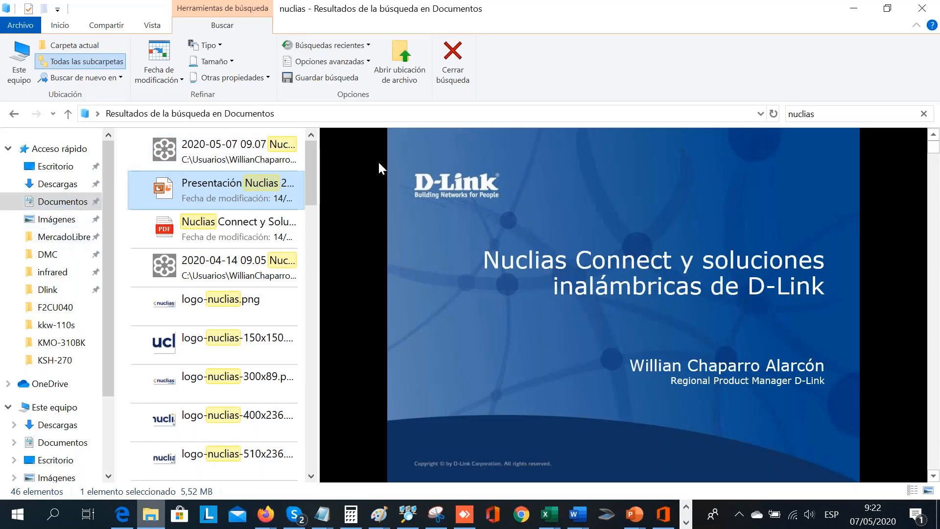
pyautogui.click(822, 119)
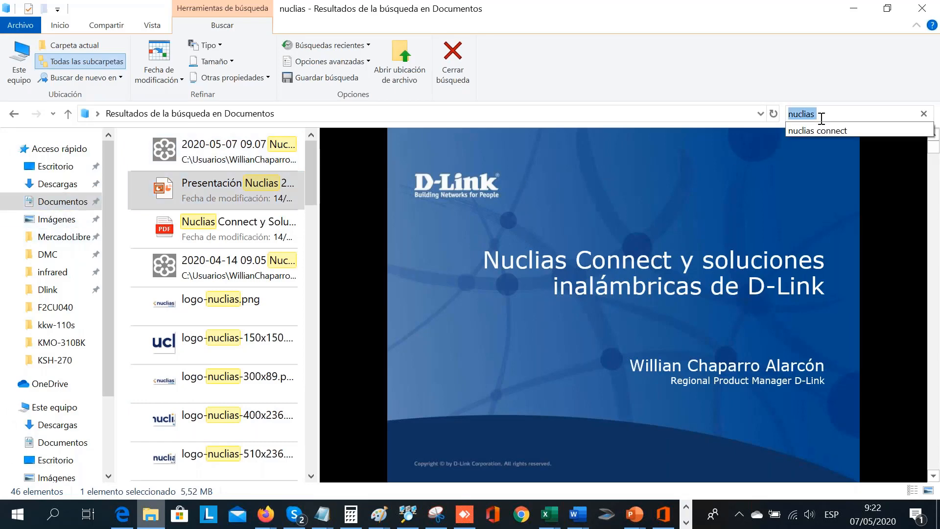
pyautogui.write('ca')
pyautogui.write('paci')
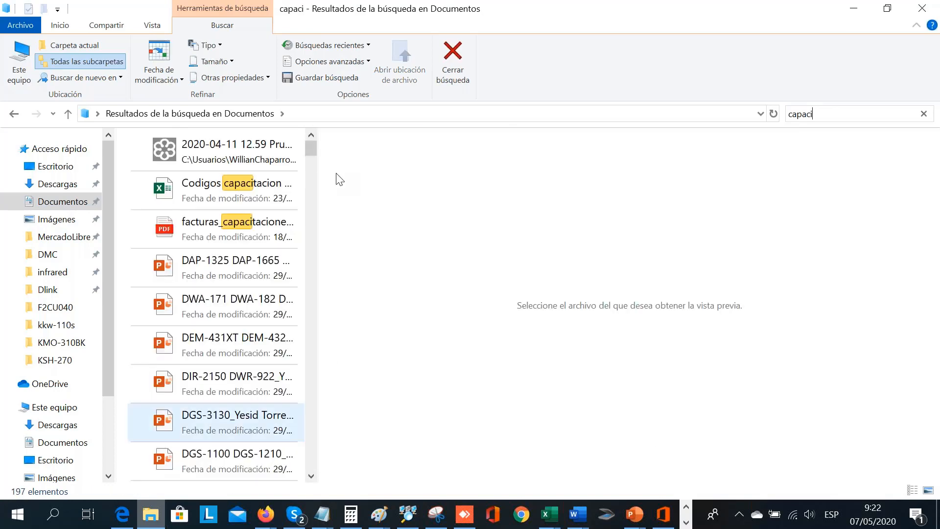
# - Search the Imágenes folder for "capa" and add plano capacitación.png as the picture of the new floor plan
pyautogui.click(57, 219)
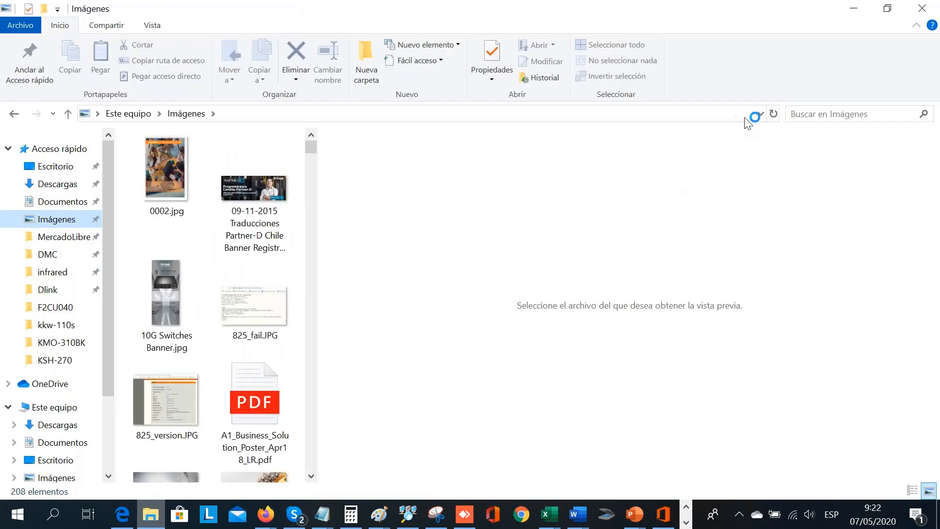
pyautogui.click(817, 118)
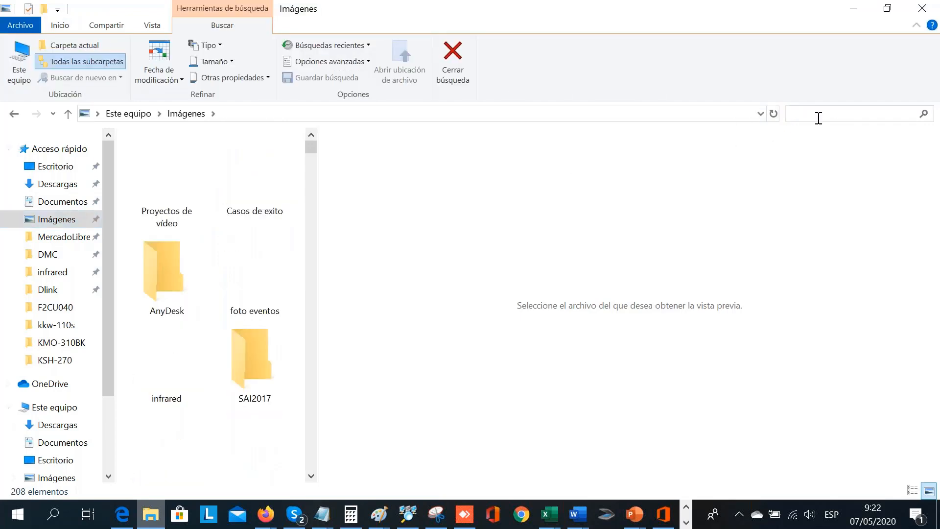
pyautogui.write('capa')
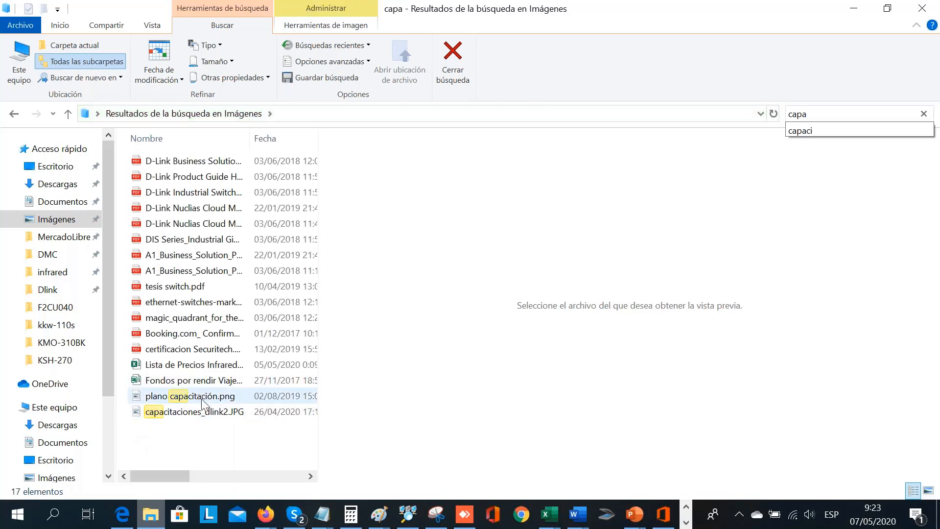
pyautogui.moveTo(203, 403); pyautogui.dragTo(454, 287)
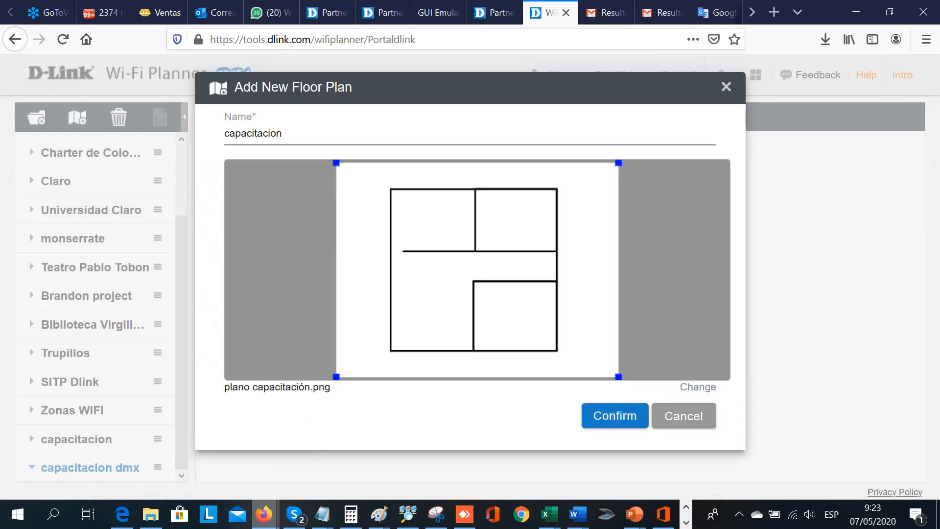
pyautogui.click(610, 420)
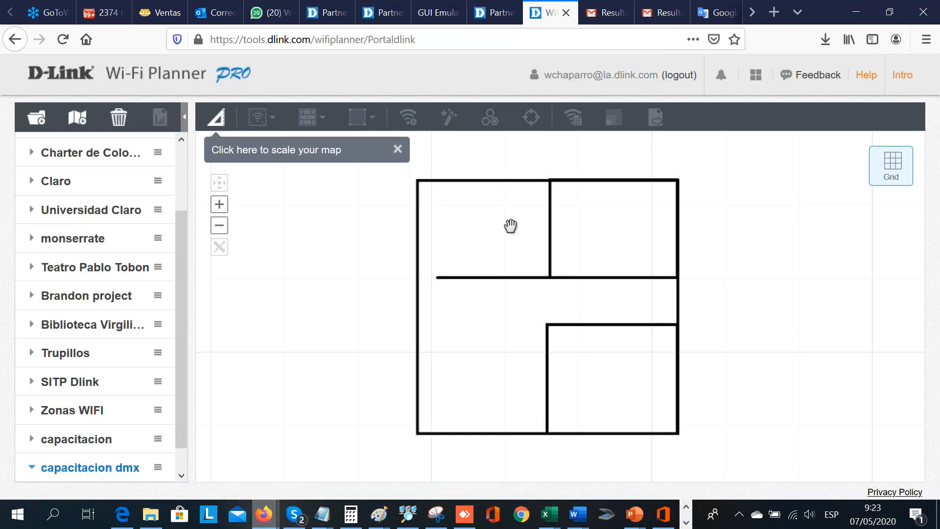
# - Scale the map by marking the short gap between the two inner walls along the plan's right edge as 0.9 meters
pyautogui.click(214, 122)
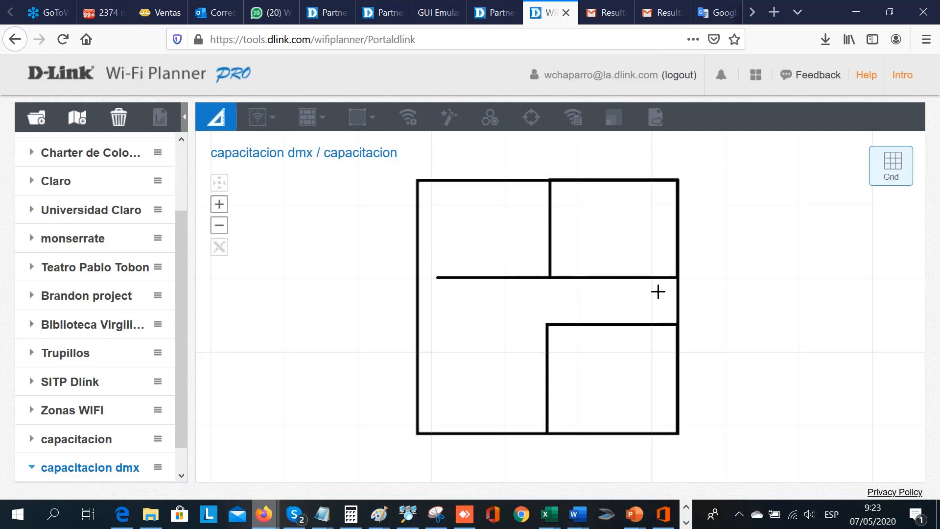
pyautogui.click(677, 277)
pyautogui.click(677, 323)
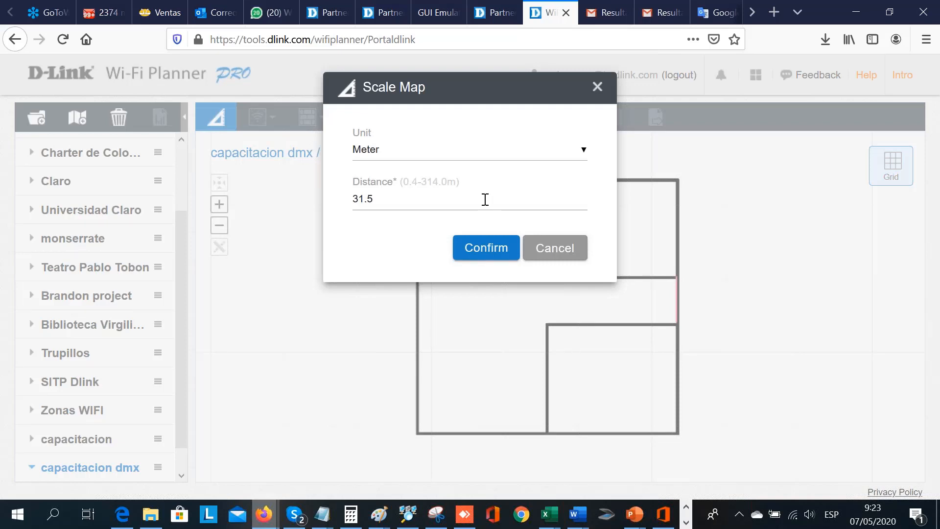
pyautogui.doubleClick(382, 204)
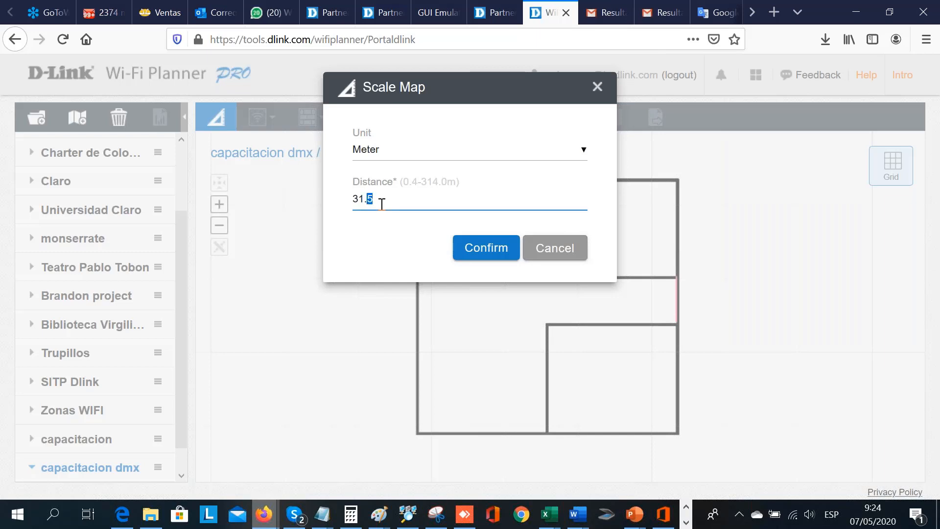
pyautogui.press('BackSpace')
pyautogui.press('BackSpace')
pyautogui.press('BackSpace')
pyautogui.press('BackSpace')
pyautogui.write('0,')
pyautogui.press('BackSpace')
pyautogui.press('BackSpace')
pyautogui.press('BackSpace')
pyautogui.press('BackSpace')
pyautogui.press('BackSpace')
pyautogui.write('0.9')
pyautogui.click(507, 246)
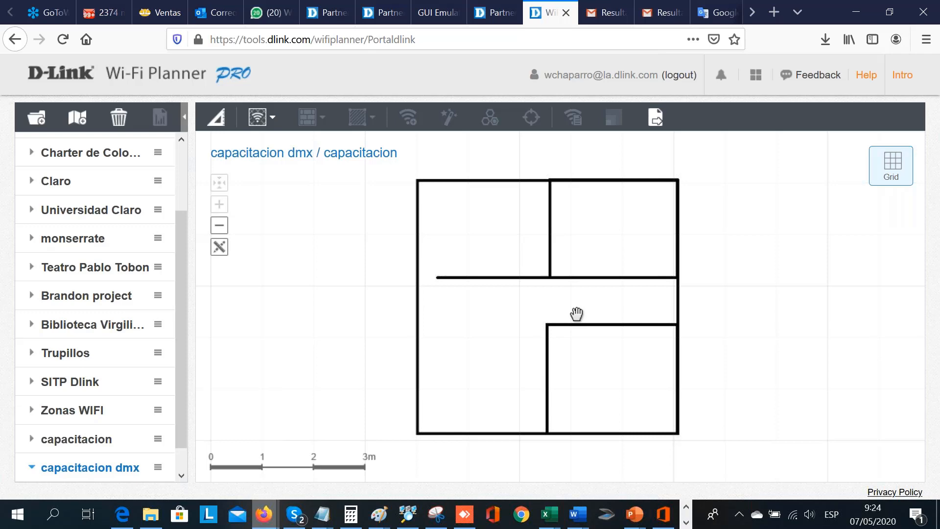
# - Rescale the map by marking the full upper outer wall and setting its distance to 30 meters
pyautogui.click(209, 126)
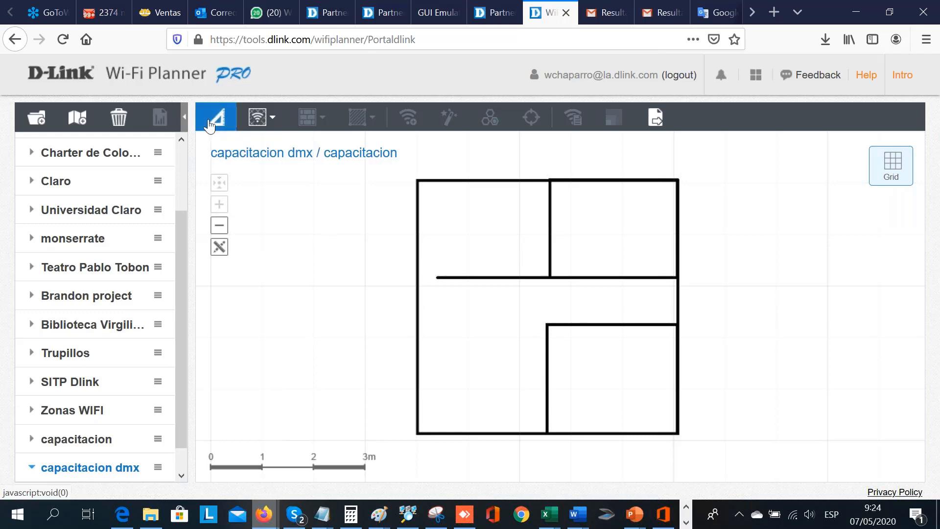
pyautogui.click(417, 180)
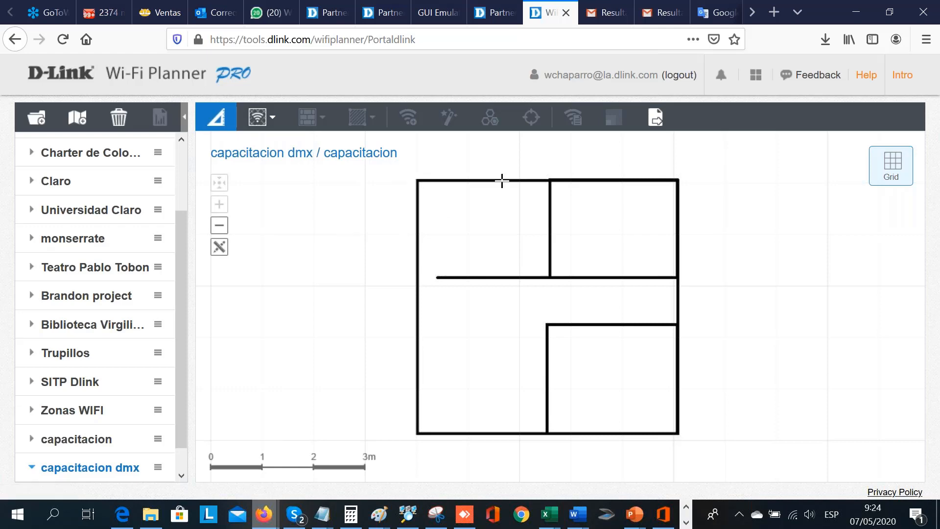
pyautogui.click(676, 178)
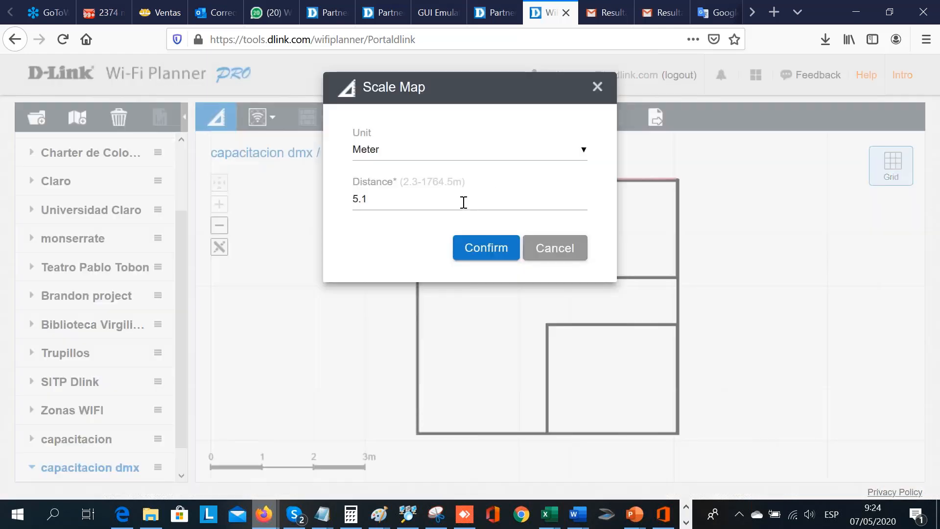
pyautogui.click(462, 202)
pyautogui.doubleClick(463, 202)
pyautogui.press('BackSpace')
pyautogui.press('BackSpace')
pyautogui.press('BackSpace')
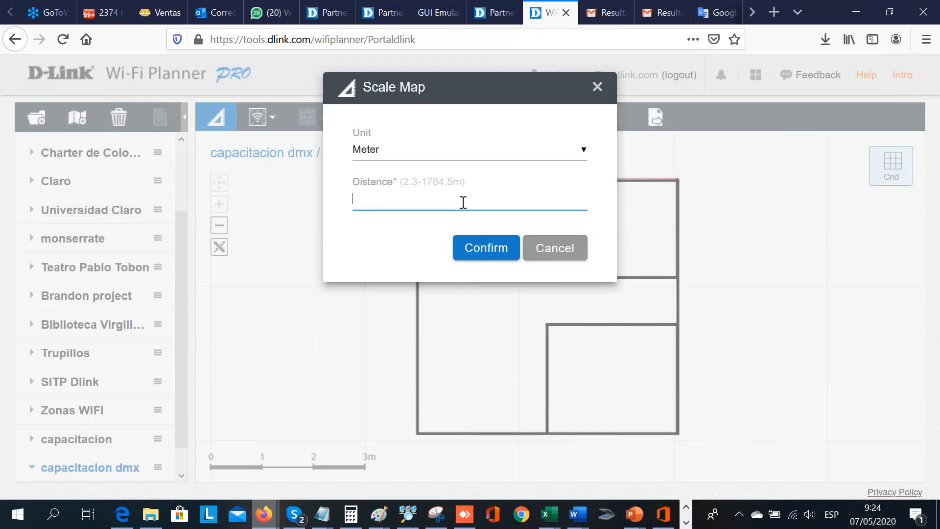
pyautogui.write('30')
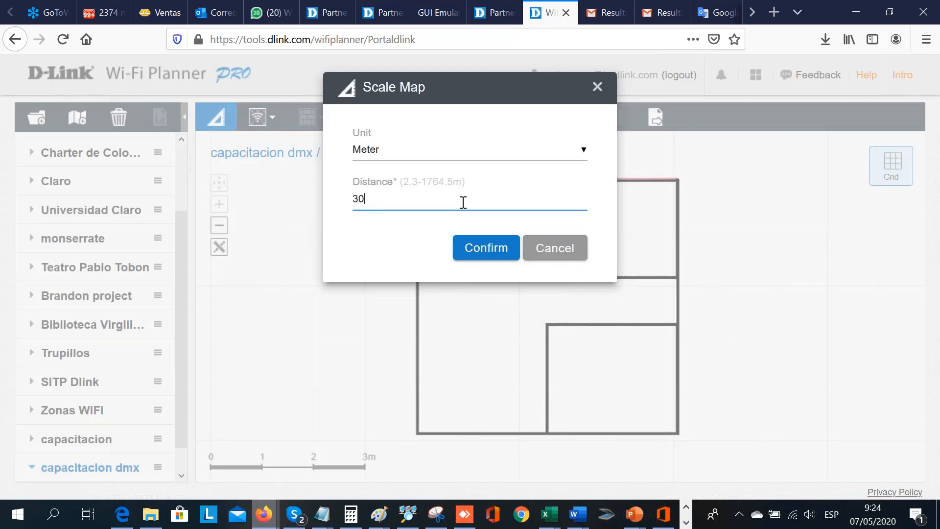
pyautogui.click(487, 253)
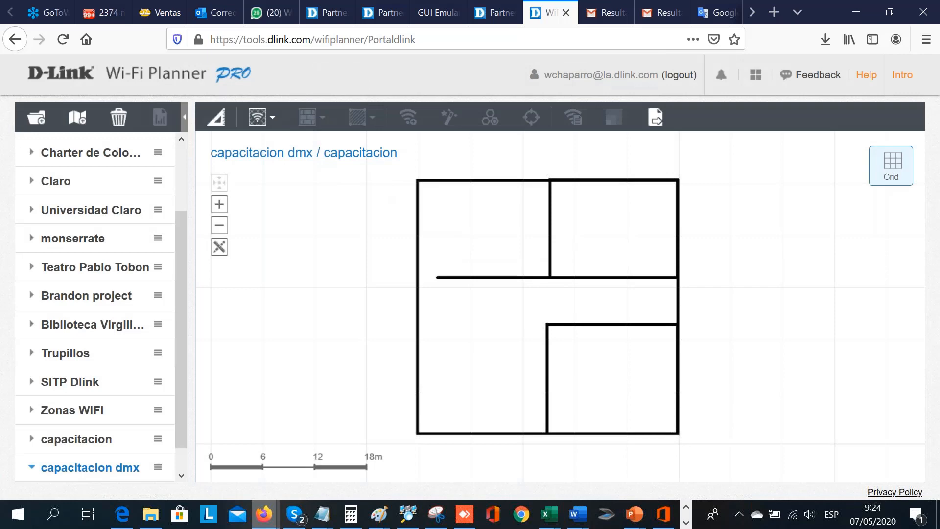
# - Add a Wi-Fi coverage zone covering the entire building outline
pyautogui.click(256, 119)
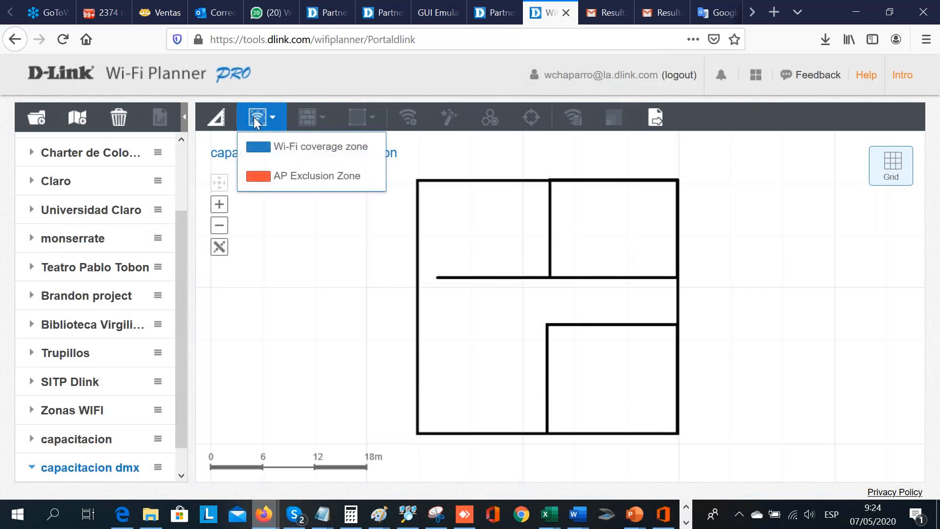
pyautogui.click(278, 146)
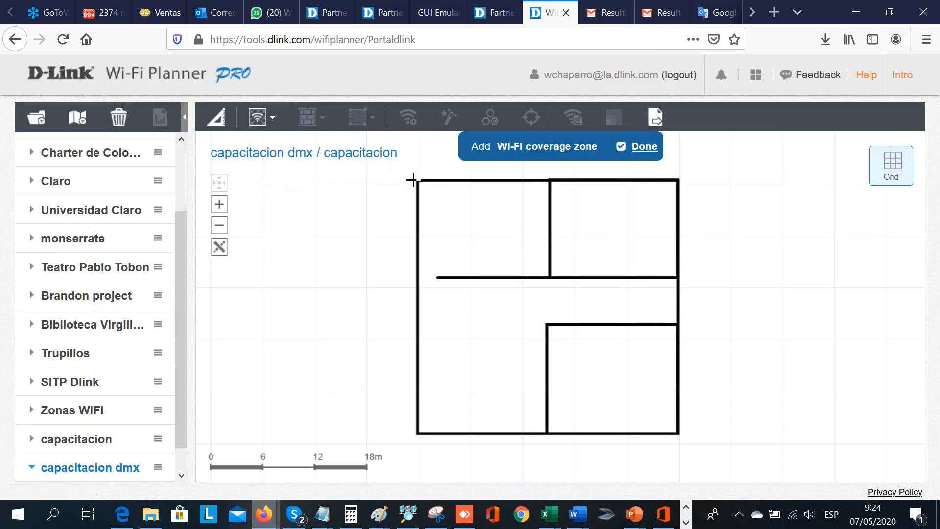
pyautogui.moveTo(416, 179)
pyautogui.mouseDown()
pyautogui.moveTo(417, 199)
pyautogui.moveTo(685, 451)
pyautogui.moveTo(679, 434)
pyautogui.mouseUp()
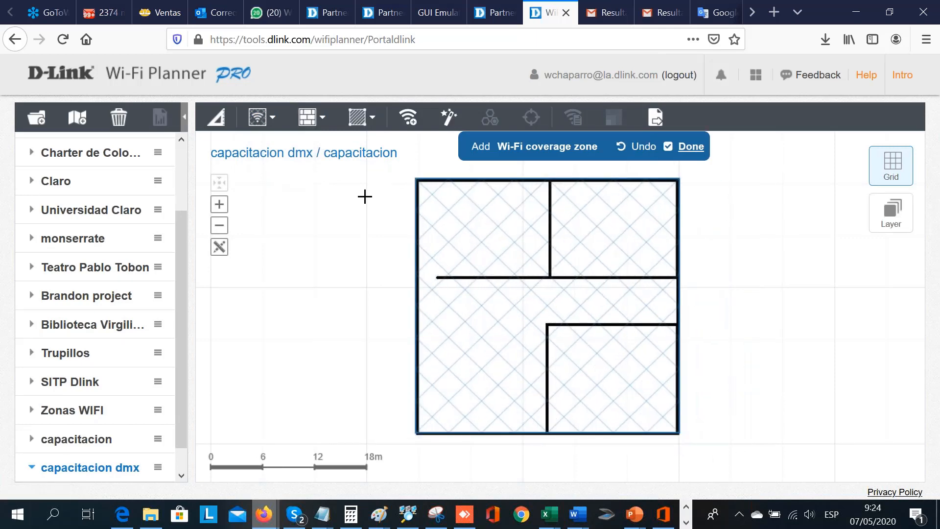
# - Trace the four outer walls of the building as Concrete Wall (12 dB) obstacles
pyautogui.click(316, 119)
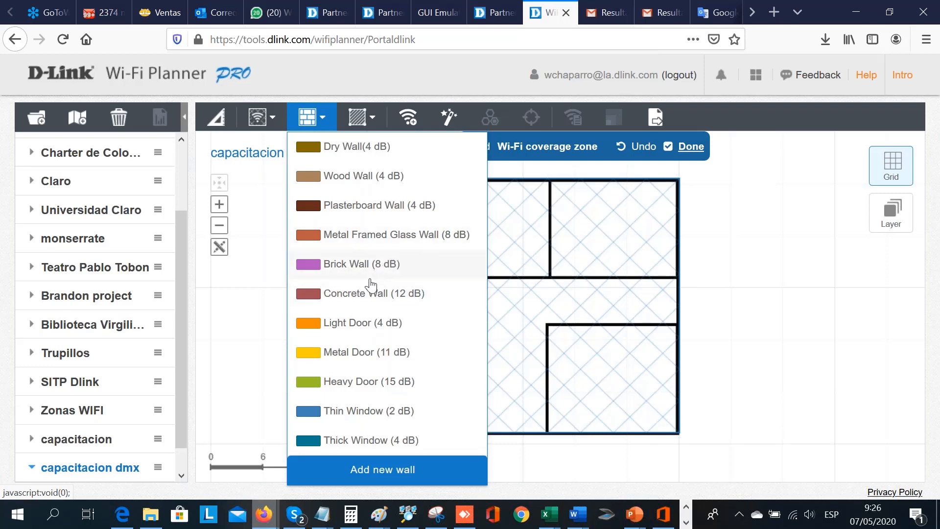
pyautogui.click(367, 293)
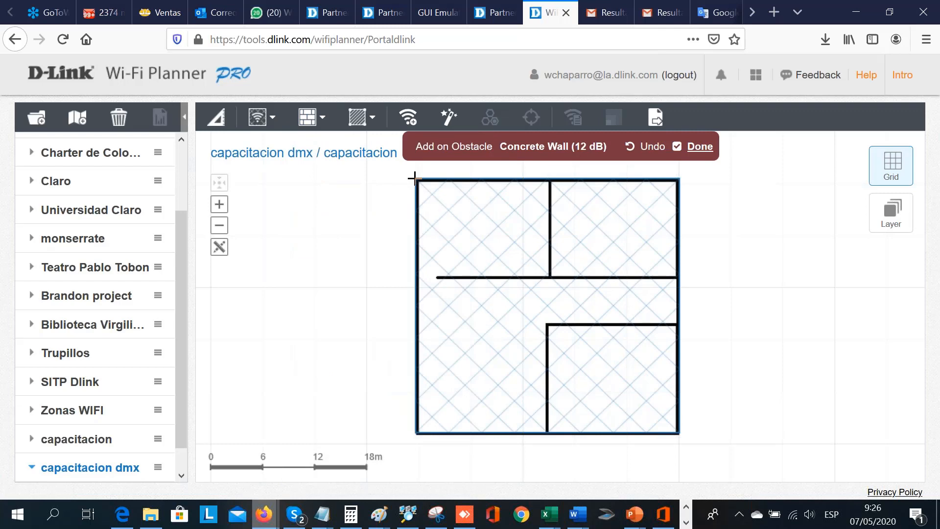
pyautogui.click(415, 178)
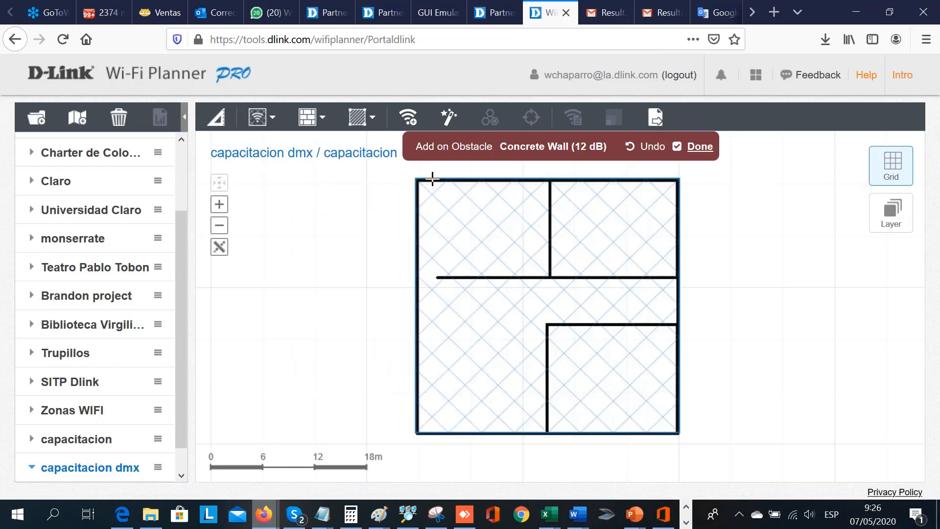
pyautogui.click(677, 176)
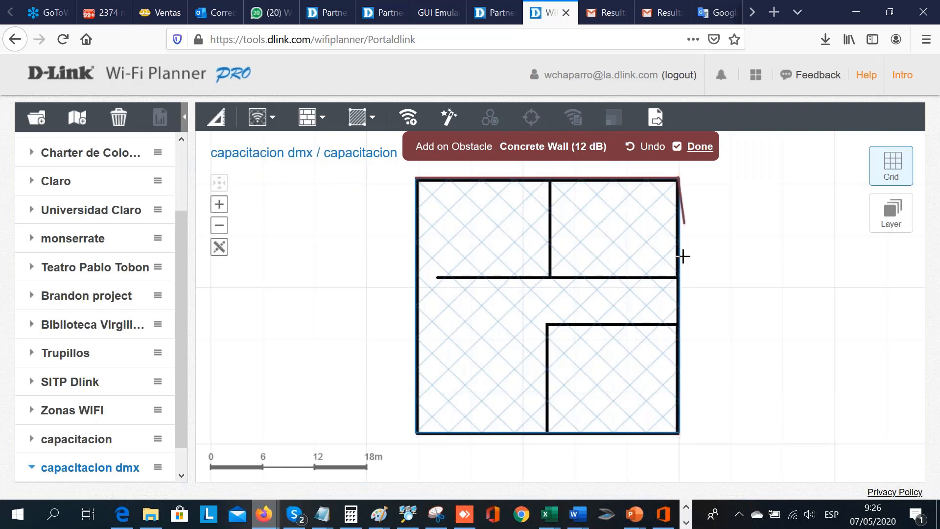
pyautogui.click(674, 435)
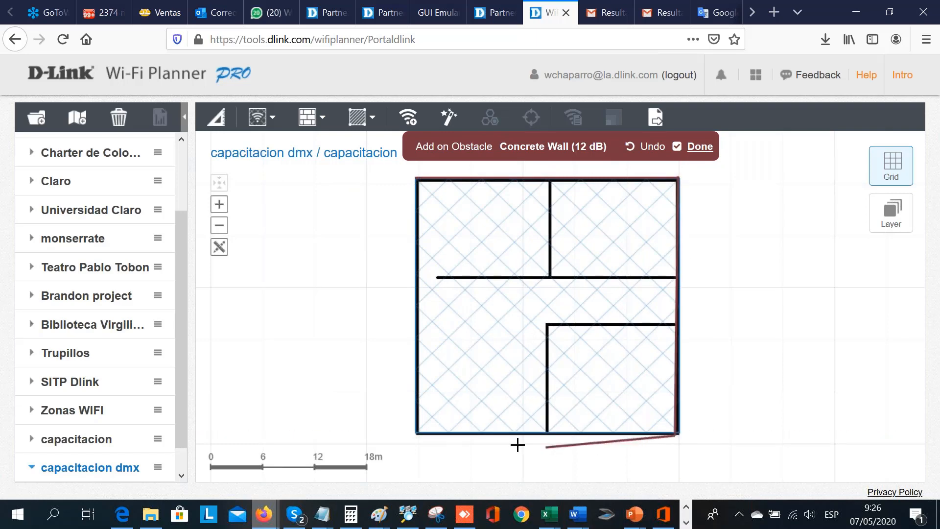
pyautogui.click(415, 435)
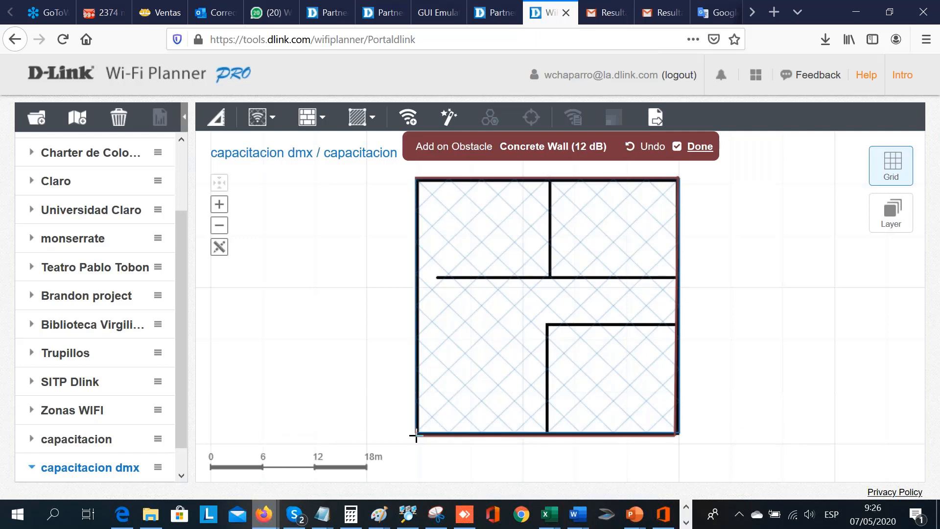
pyautogui.click(414, 179)
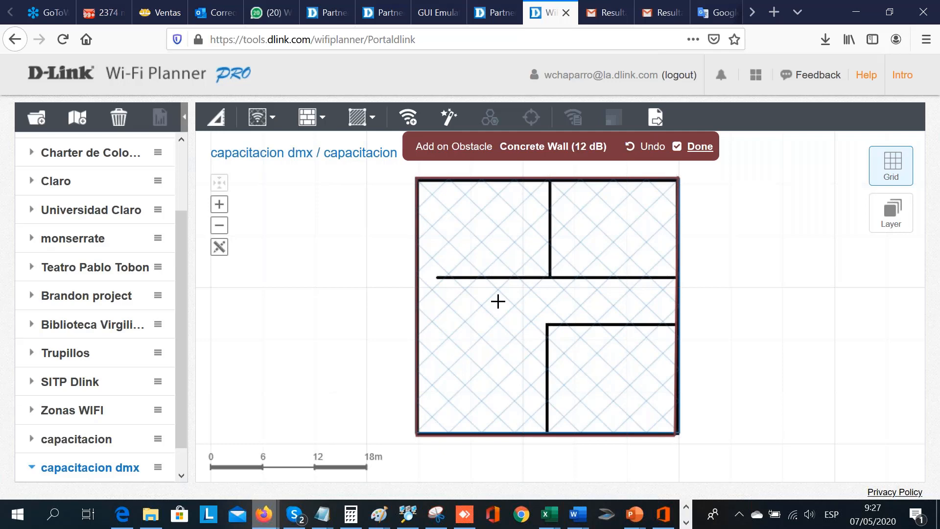
# - Trace the interior walls as Brick Wall (8 dB): the long horizontal divider, the lower-right room's two walls and the upper vertical divider
pyautogui.click(377, 117)
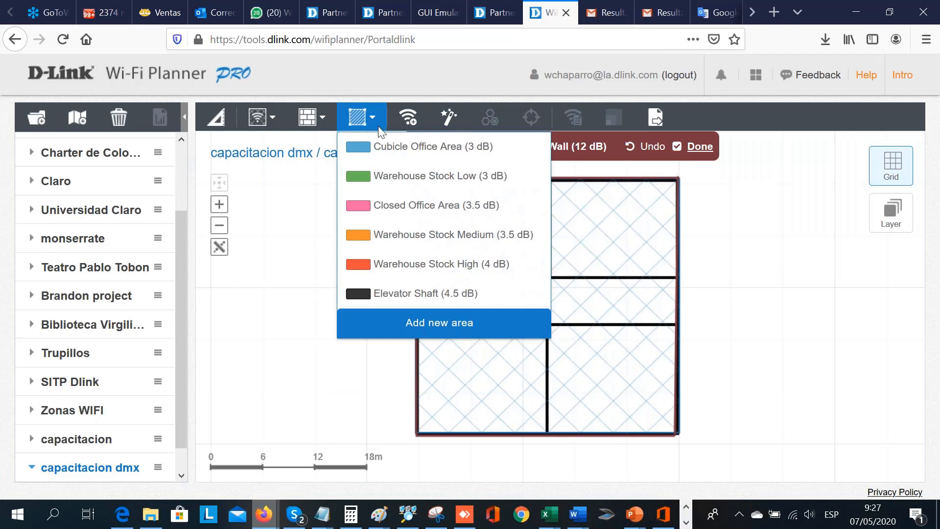
pyautogui.click(320, 119)
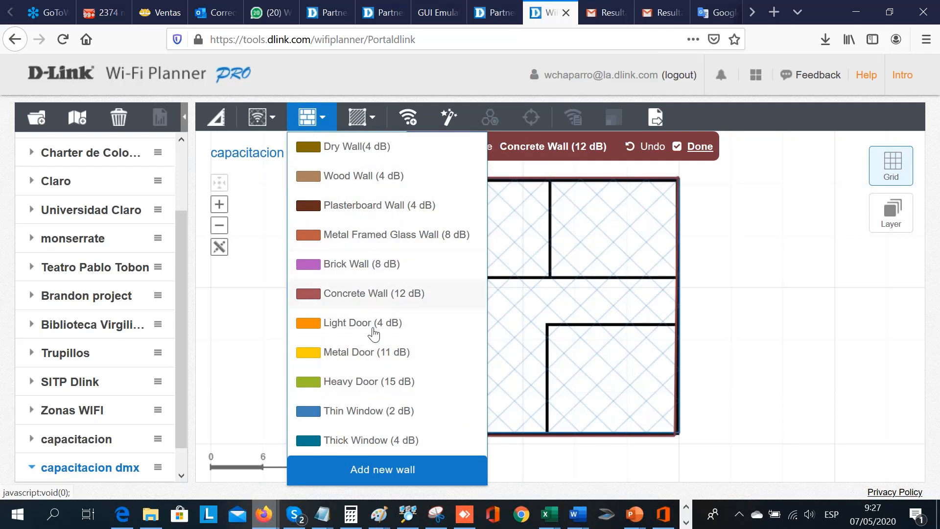
pyautogui.click(389, 269)
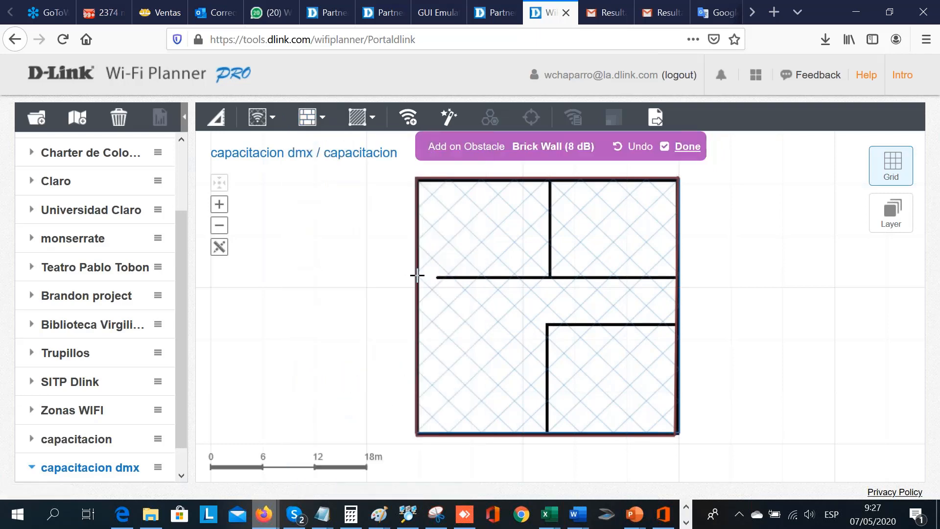
pyautogui.click(426, 276)
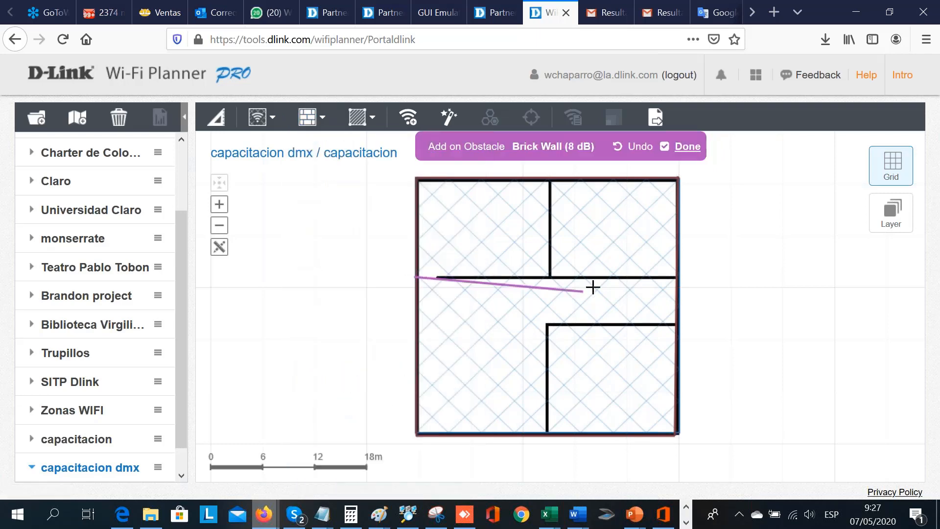
pyautogui.click(676, 278)
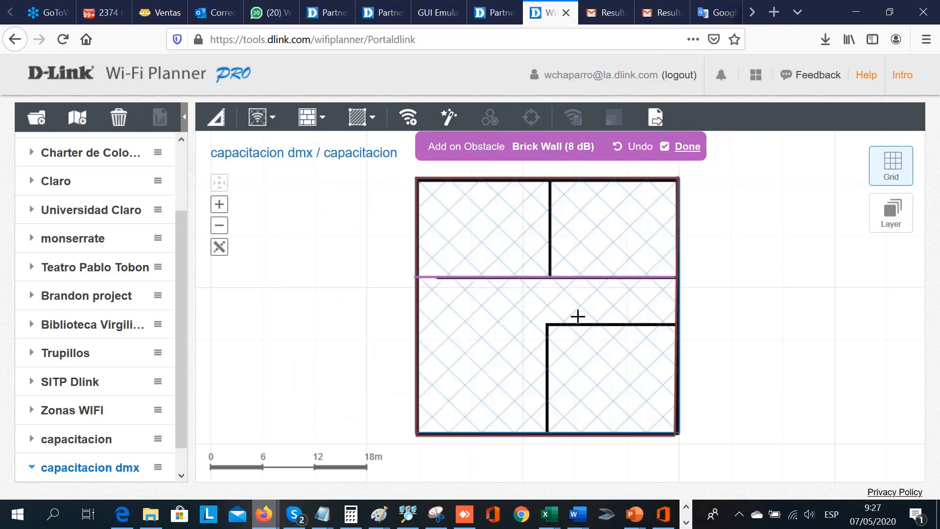
pyautogui.click(546, 323)
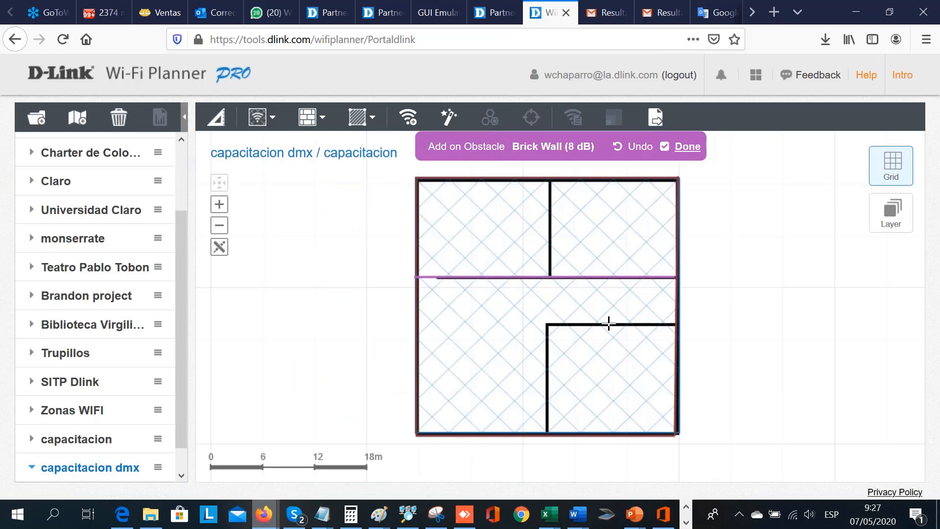
pyautogui.click(677, 323)
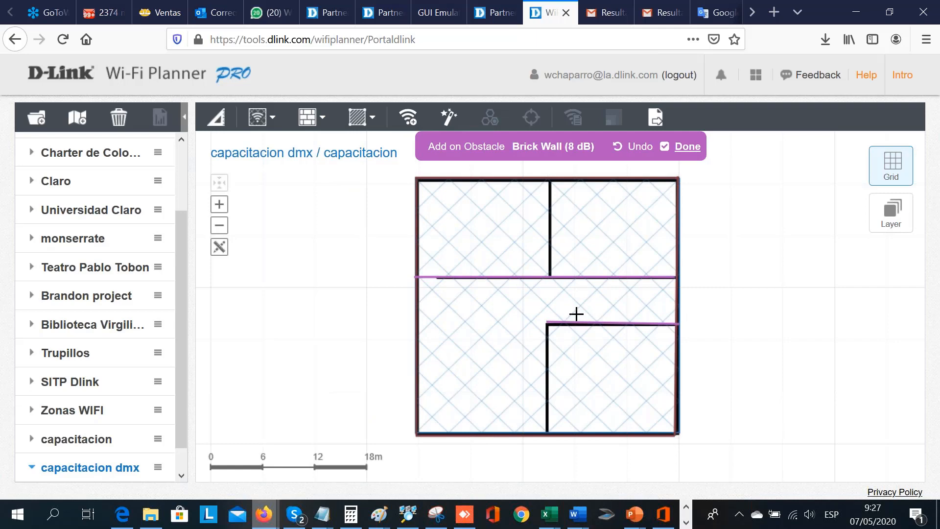
pyautogui.click(547, 323)
pyautogui.click(544, 433)
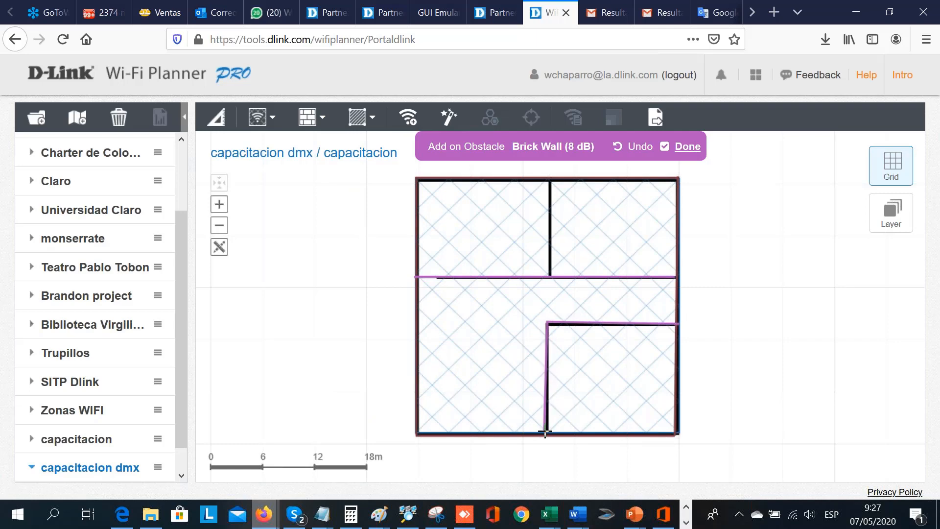
pyautogui.click(549, 183)
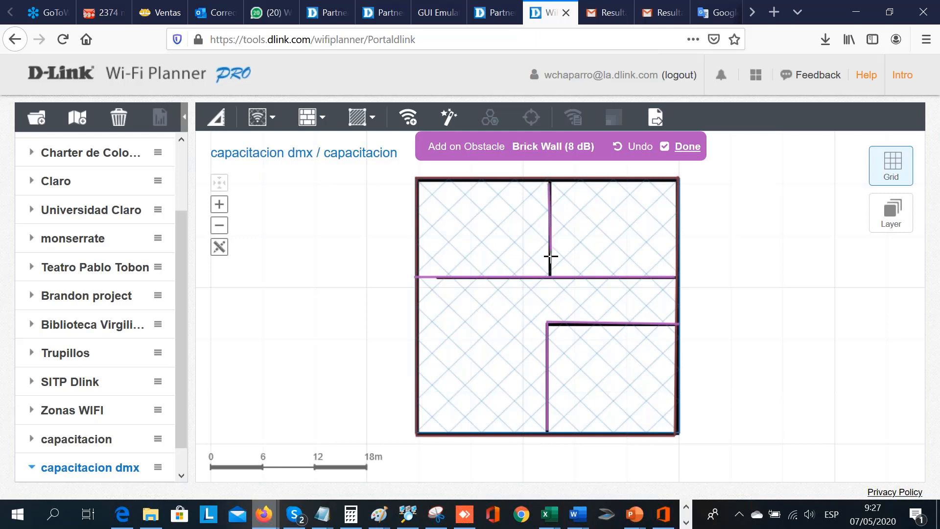
pyautogui.click(550, 277)
# - Draw Concrete Wall (12 dB) obstacles enclosing a small room in the building's lower-left corner, down to the bottom outer wall
pyautogui.click(370, 117)
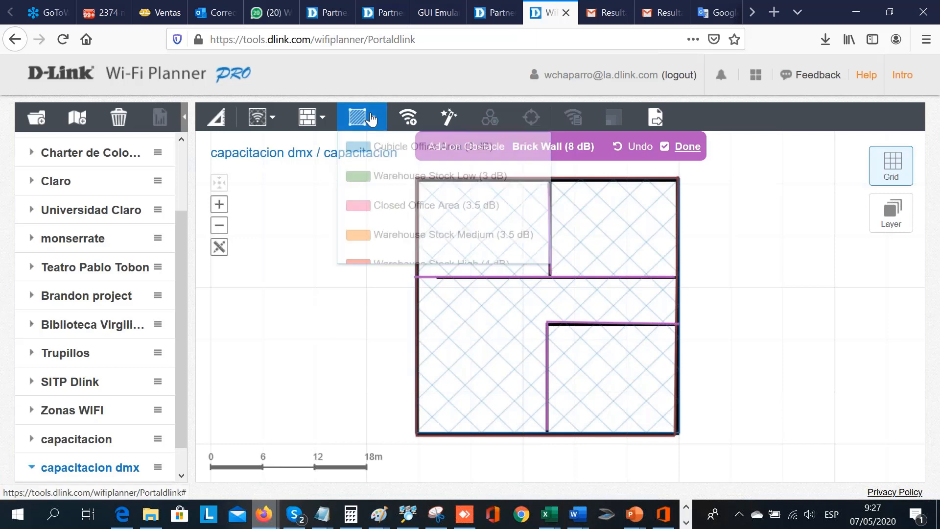
pyautogui.click(332, 113)
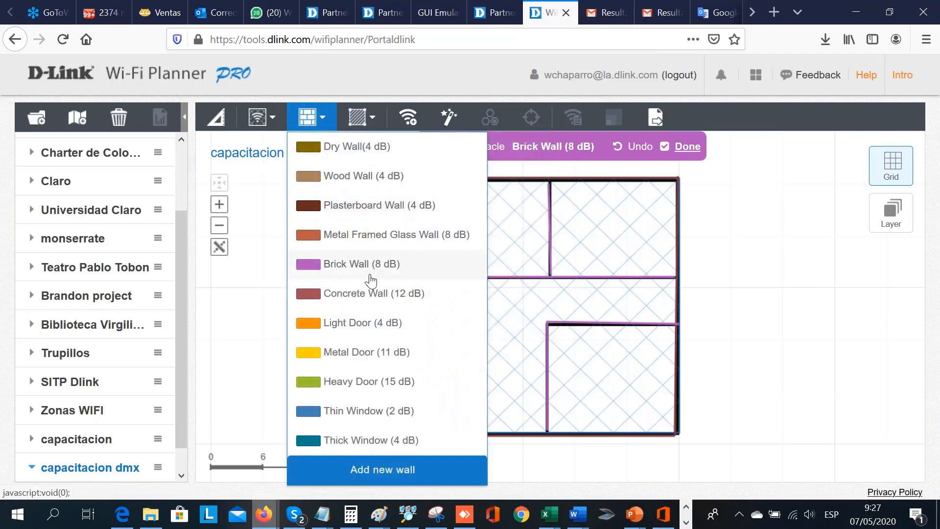
pyautogui.click(390, 292)
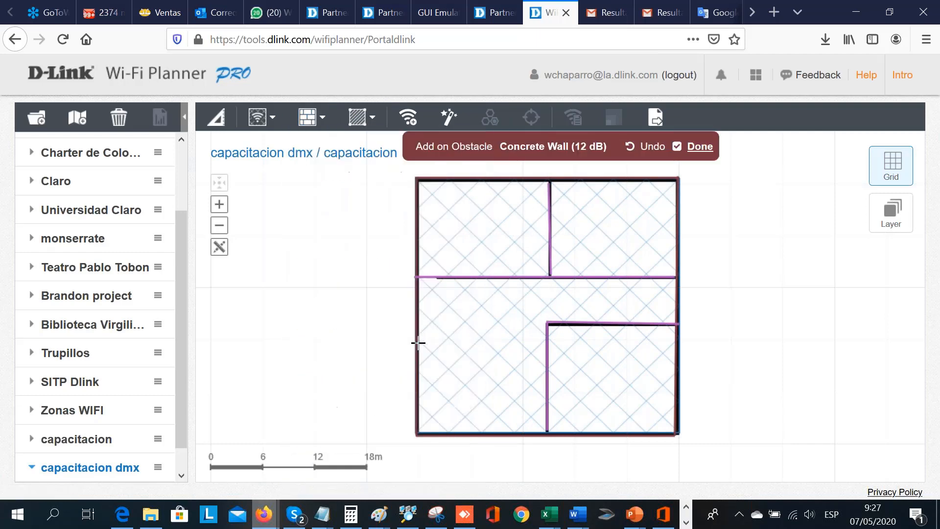
pyautogui.click(419, 339)
pyautogui.click(499, 336)
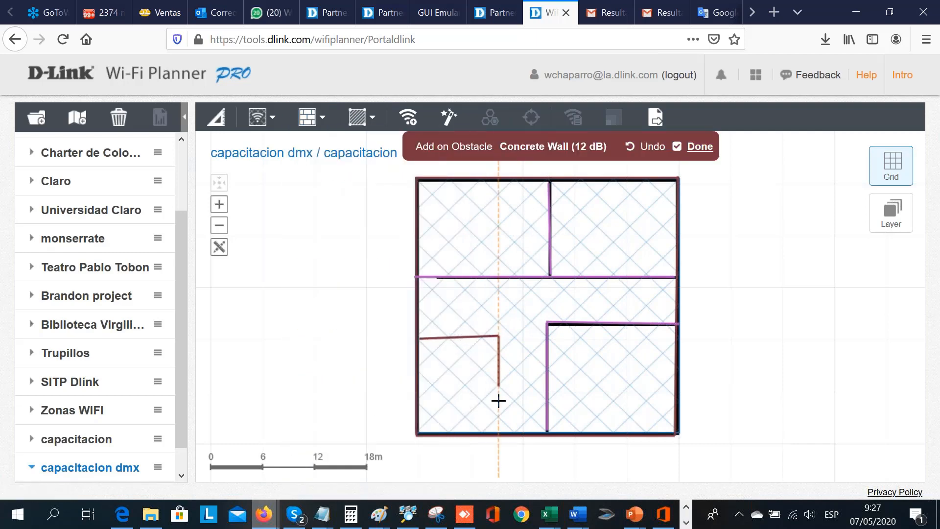
pyautogui.click(498, 432)
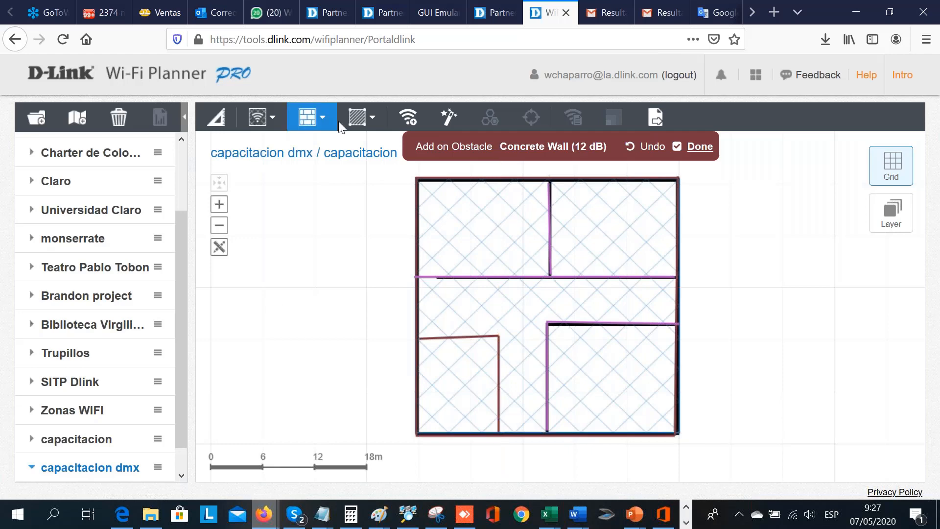
# - Cover the small lower-left room with an Elevator Shaft (4.5 dB) area
pyautogui.click(361, 117)
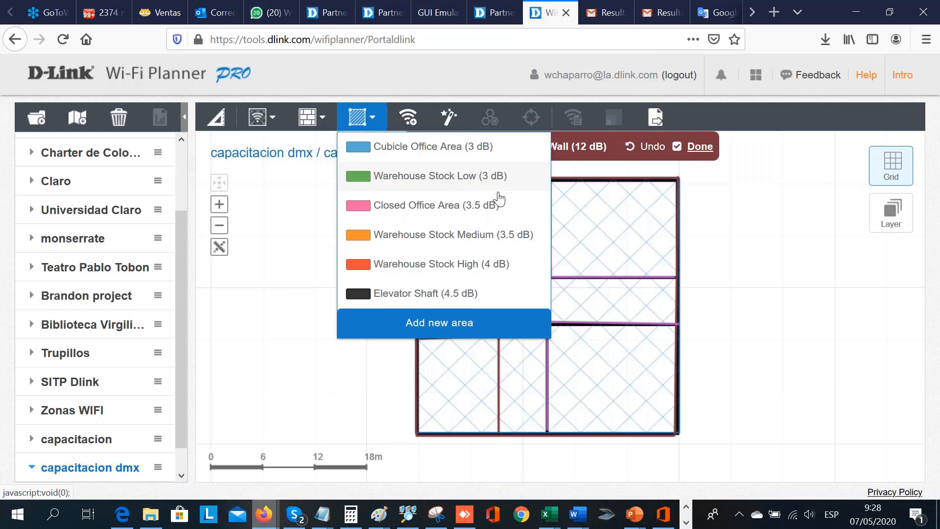
pyautogui.click(464, 295)
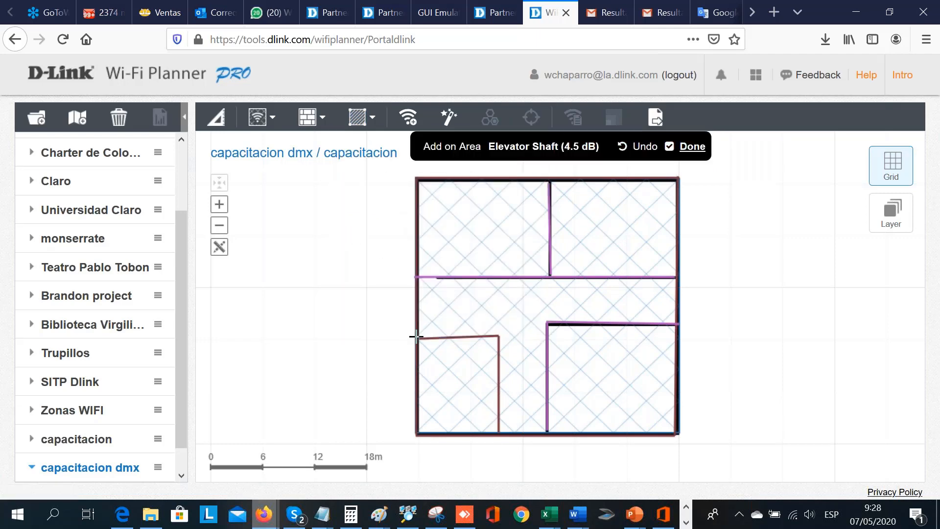
pyautogui.moveTo(417, 337); pyautogui.dragTo(495, 434)
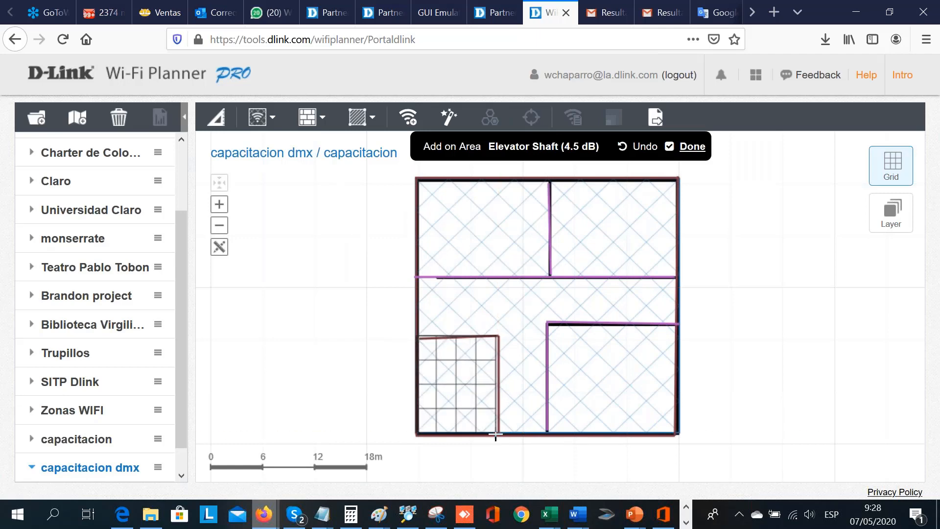
# - Add Cubicle Office Area (3 dB) areas over the upper part of the building and over the lower part beside the elevator shaft
pyautogui.click(377, 118)
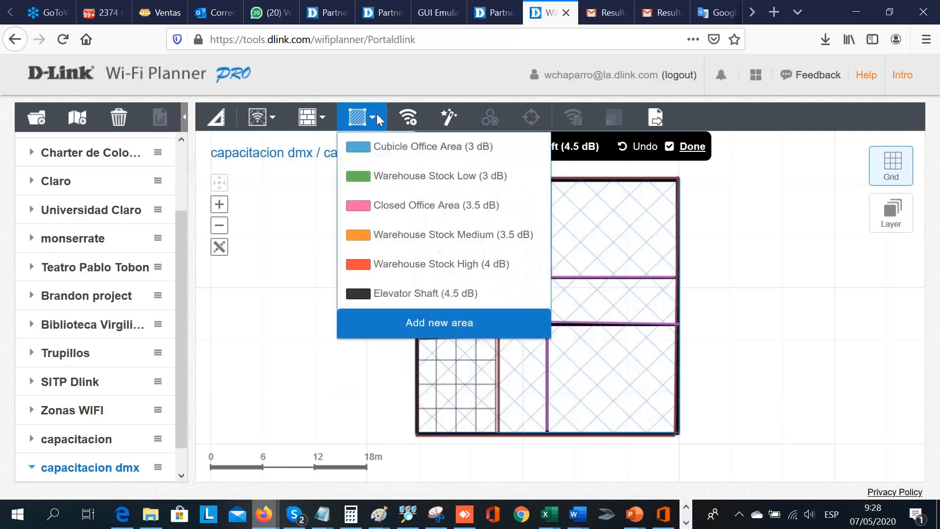
pyautogui.click(383, 152)
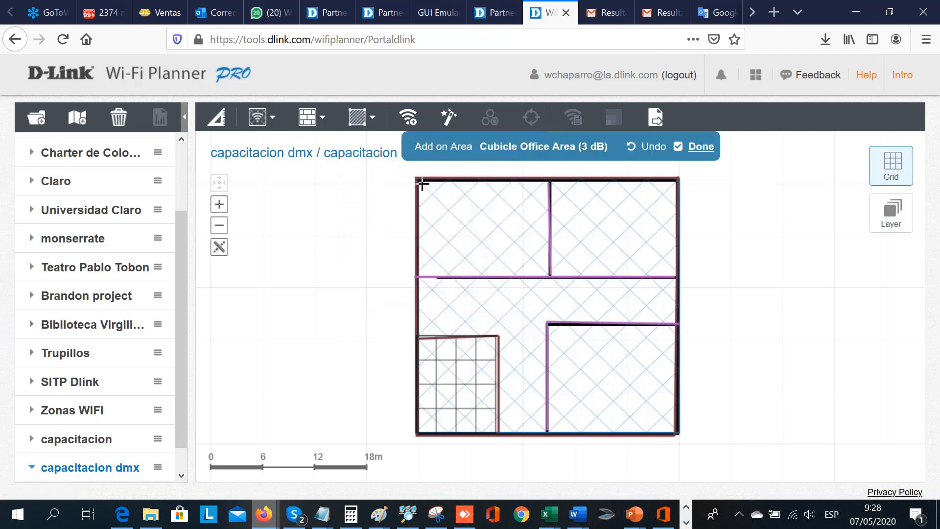
pyautogui.moveTo(420, 180); pyautogui.dragTo(674, 327)
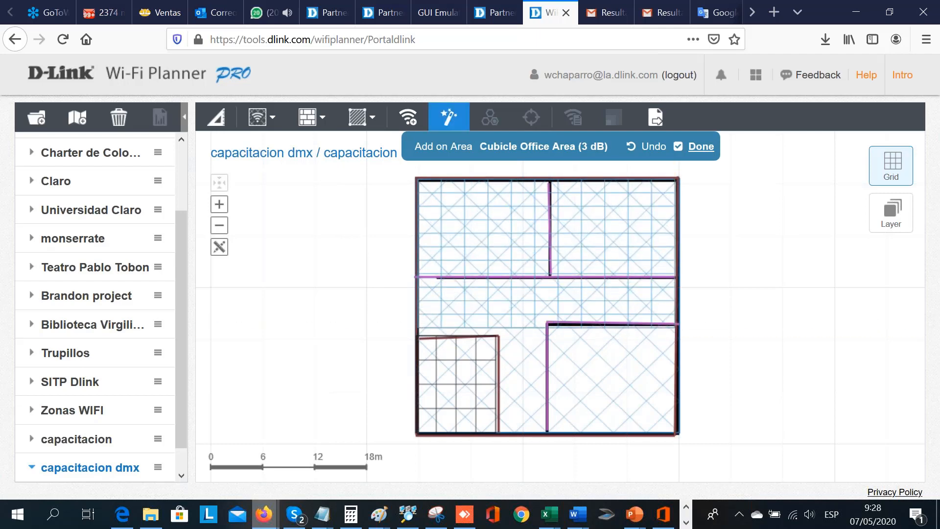
pyautogui.click(373, 117)
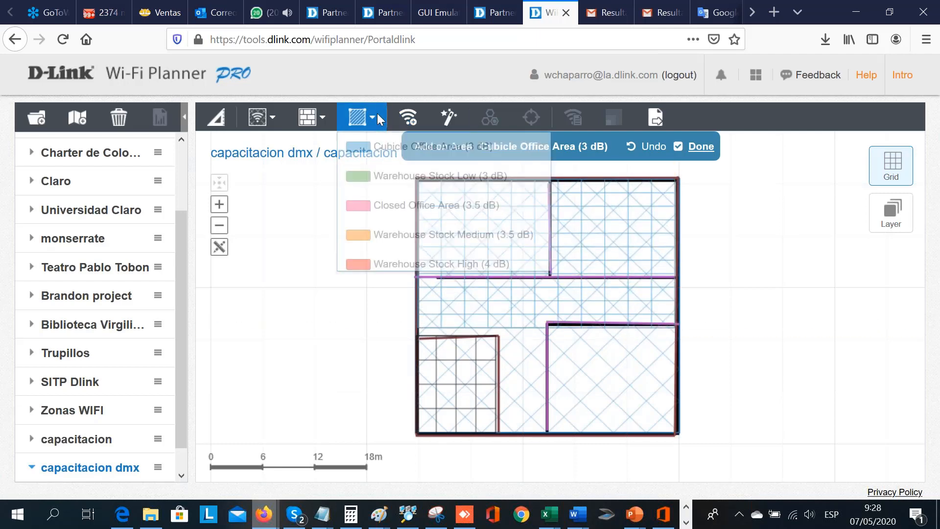
pyautogui.click(370, 154)
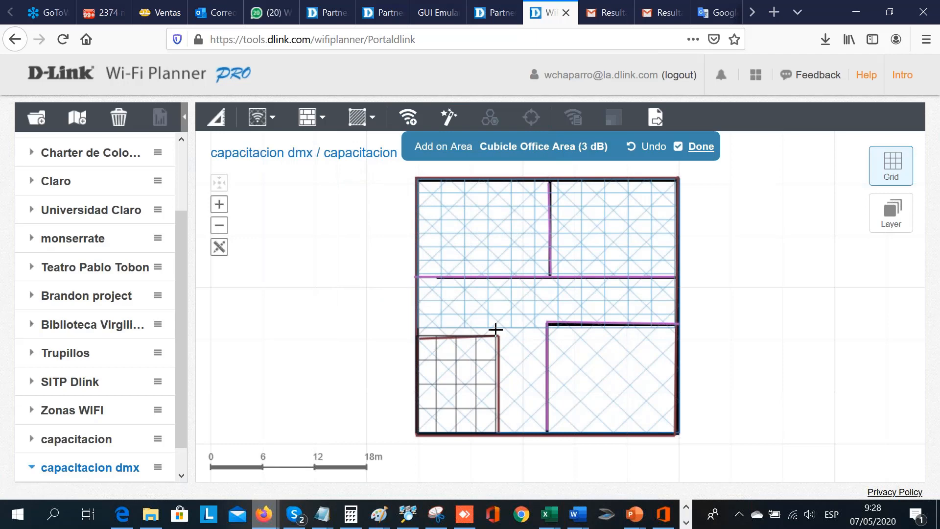
pyautogui.moveTo(495, 329); pyautogui.dragTo(677, 430)
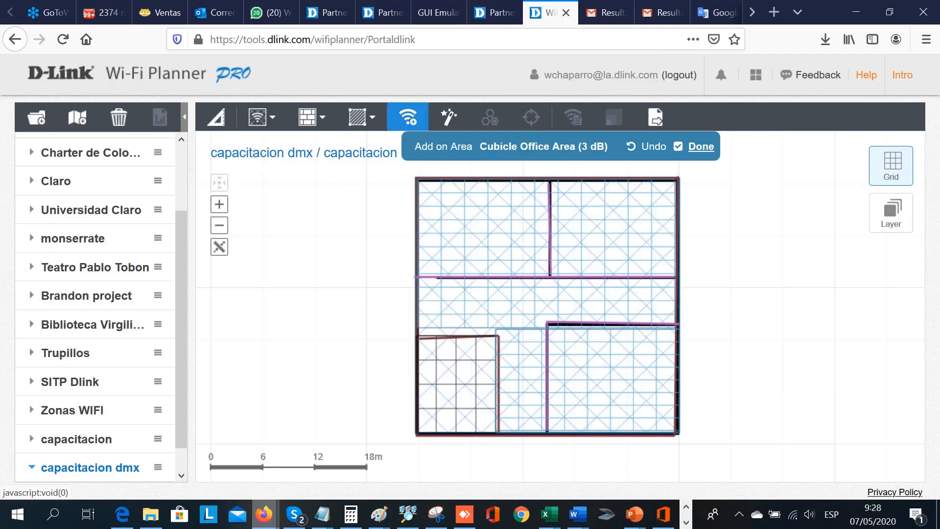
# - Place two DAP-2610 indoor access points, one in the upper-left room and one in the lower-right room
pyautogui.click(700, 146)
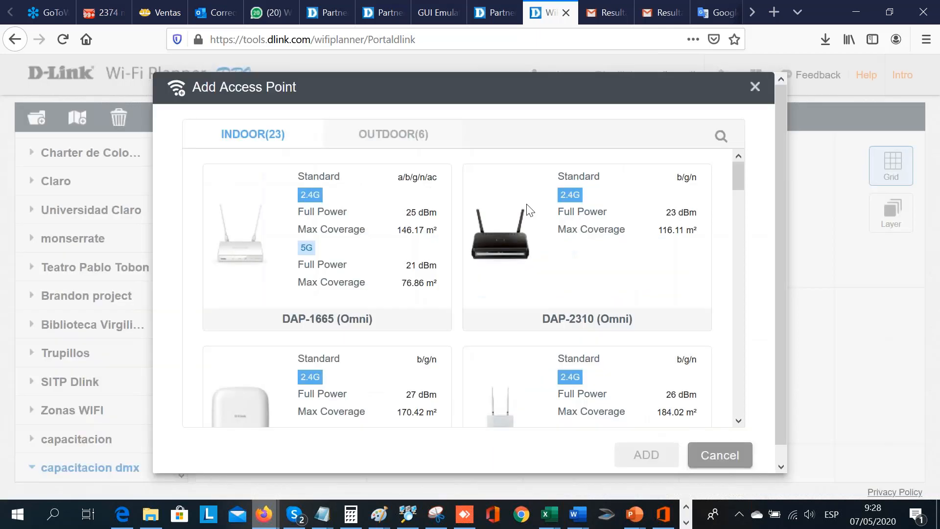
pyautogui.moveTo(739, 178); pyautogui.dragTo(741, 244)
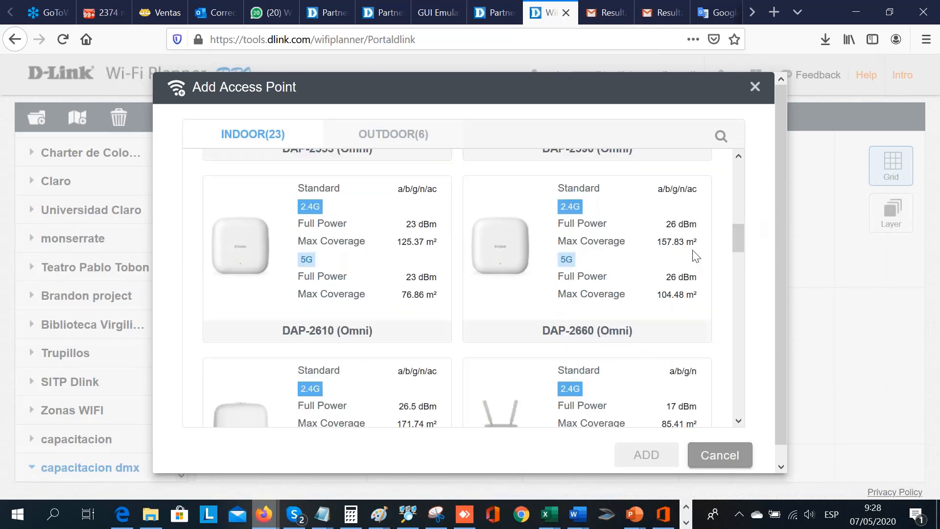
pyautogui.click(263, 241)
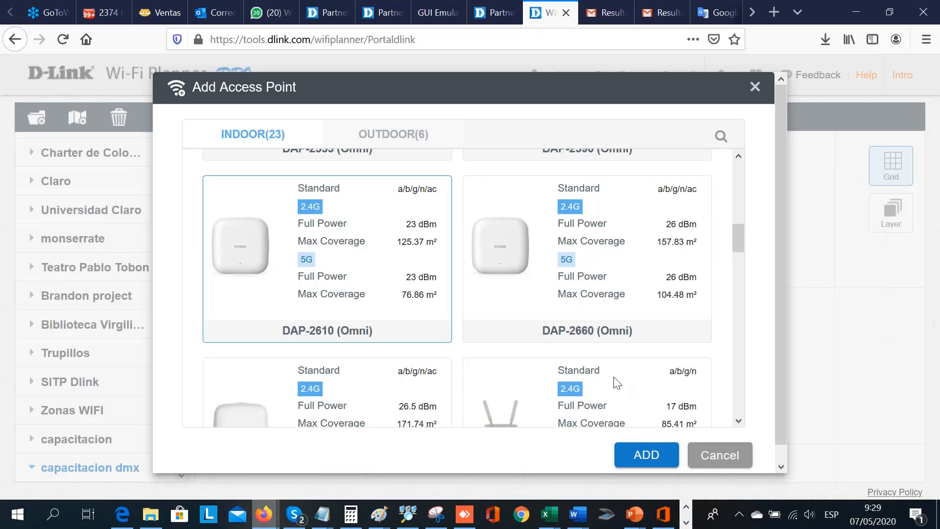
pyautogui.click(646, 455)
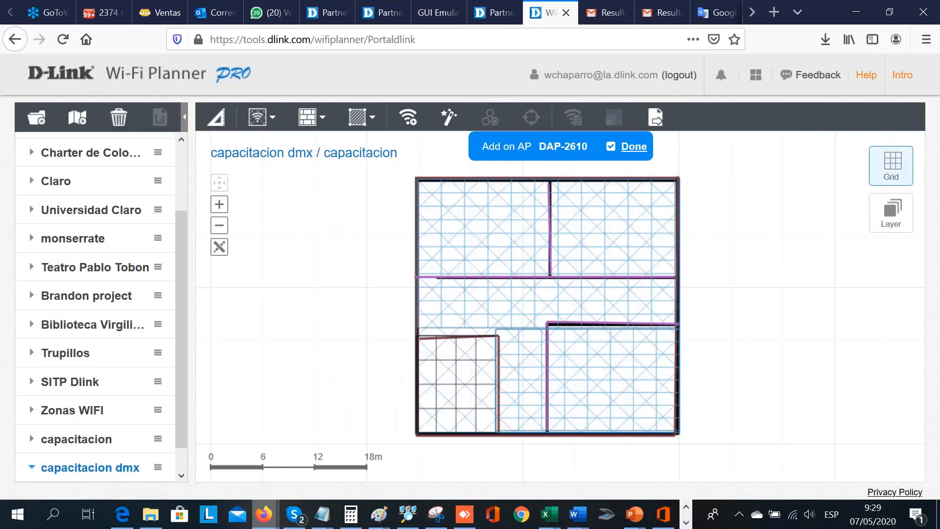
pyautogui.click(483, 229)
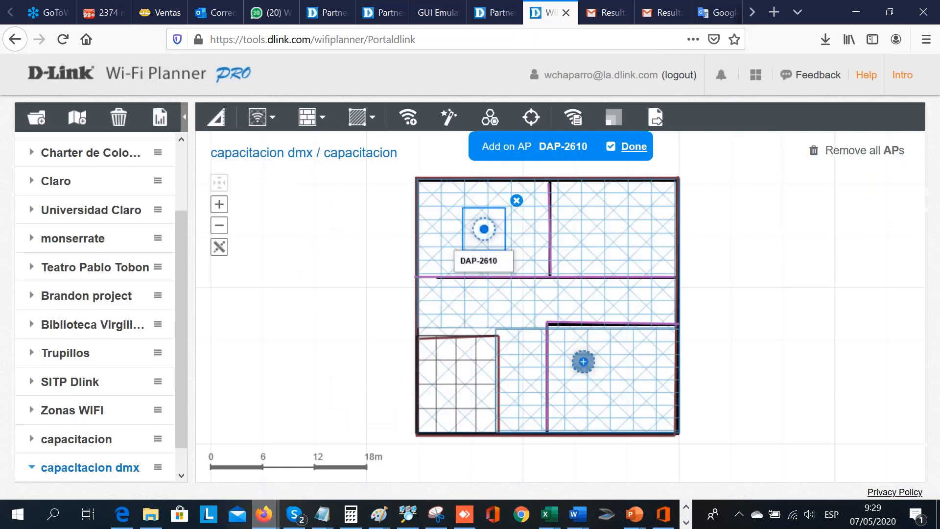
pyautogui.click(593, 382)
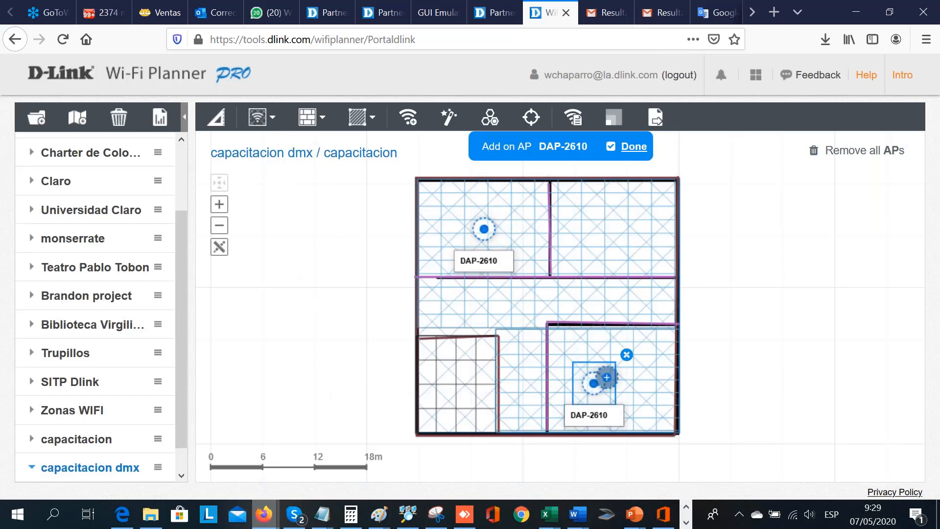
# - Run the Advisor with Auto model, 2.4G, Full Power (17), -70dBm and 100% coverage, and move the placed access point into the upper-left room
pyautogui.click(444, 122)
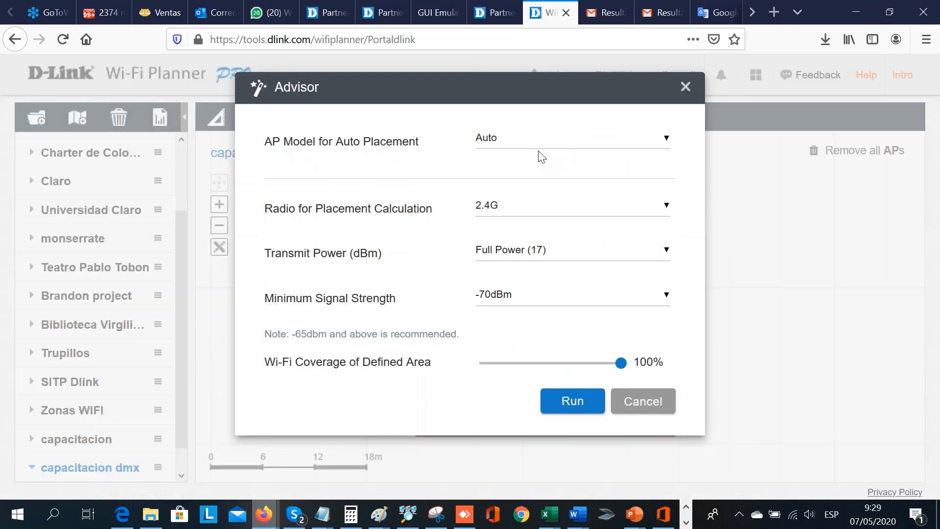
pyautogui.click(571, 402)
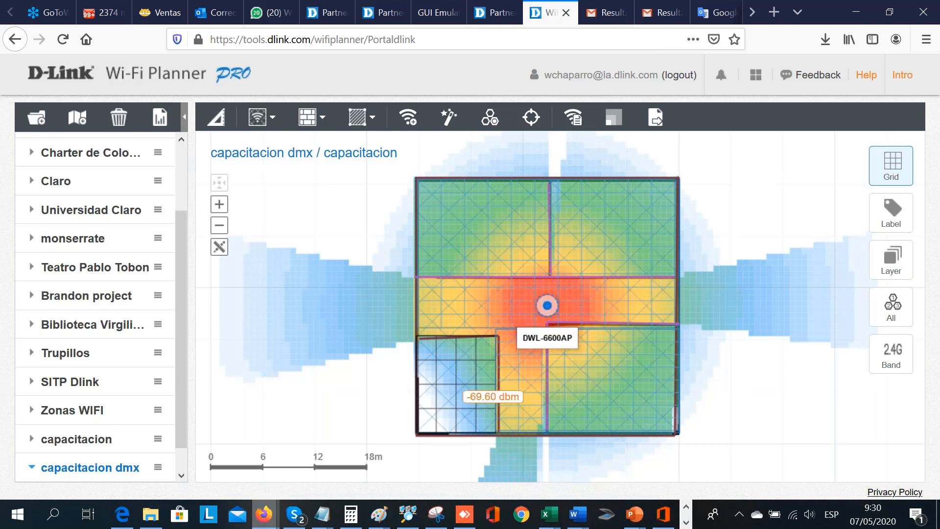
pyautogui.click(547, 307)
pyautogui.moveTo(489, 299)
pyautogui.mouseDown()
pyautogui.moveTo(481, 209)
pyautogui.moveTo(480, 224)
pyautogui.mouseUp()
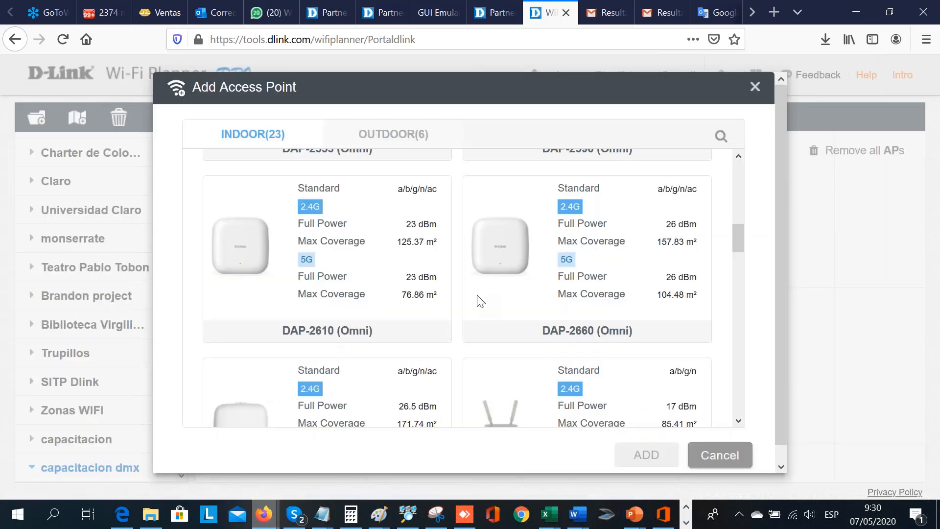
# - Add two DAP-2660 indoor access points, one in the lower-right room and one in the central corridor
pyautogui.click(478, 300)
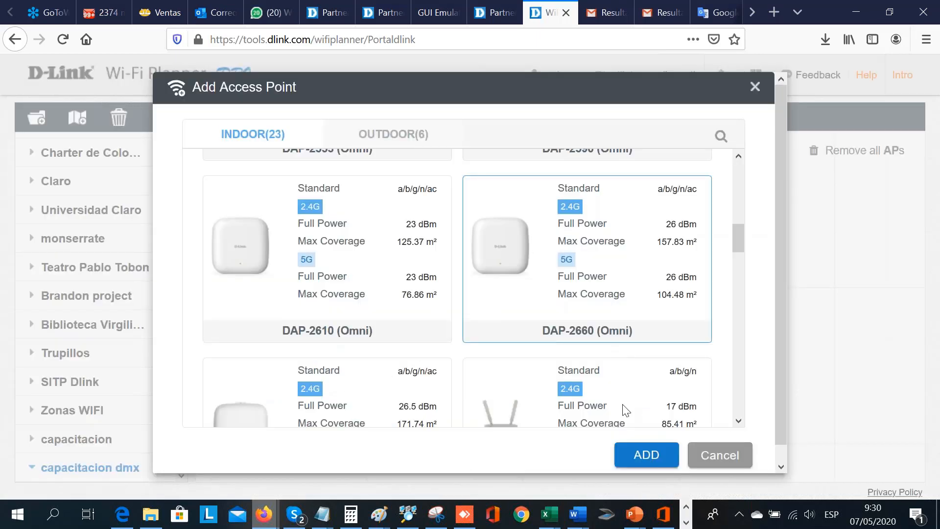
pyautogui.click(632, 455)
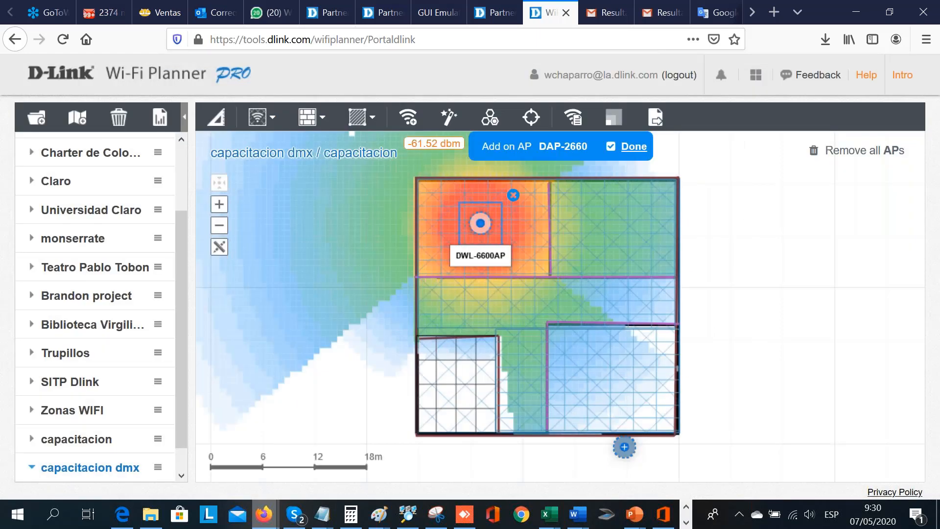
pyautogui.click(600, 376)
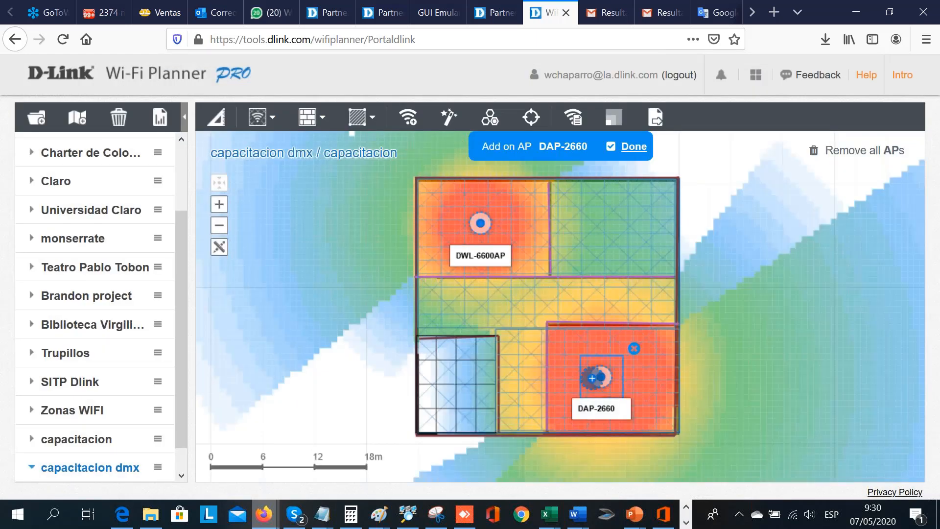
pyautogui.click(514, 304)
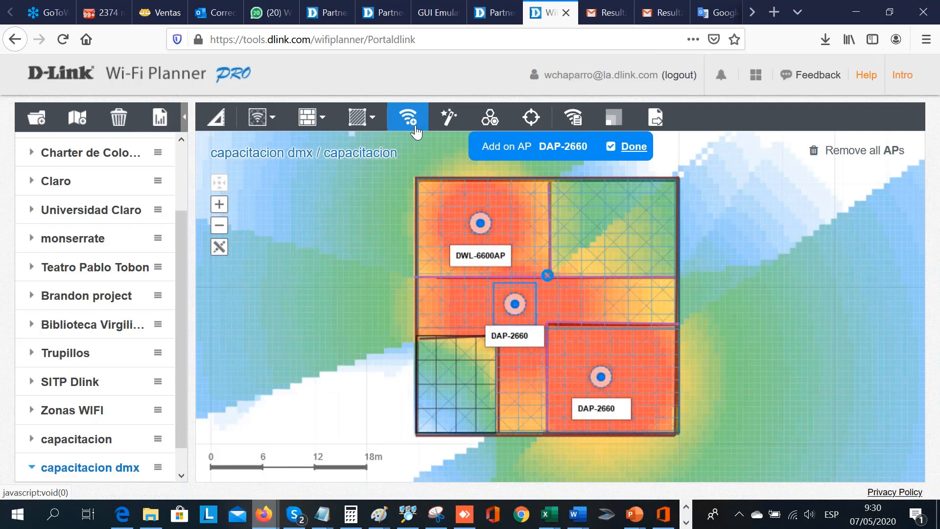
pyautogui.click(622, 148)
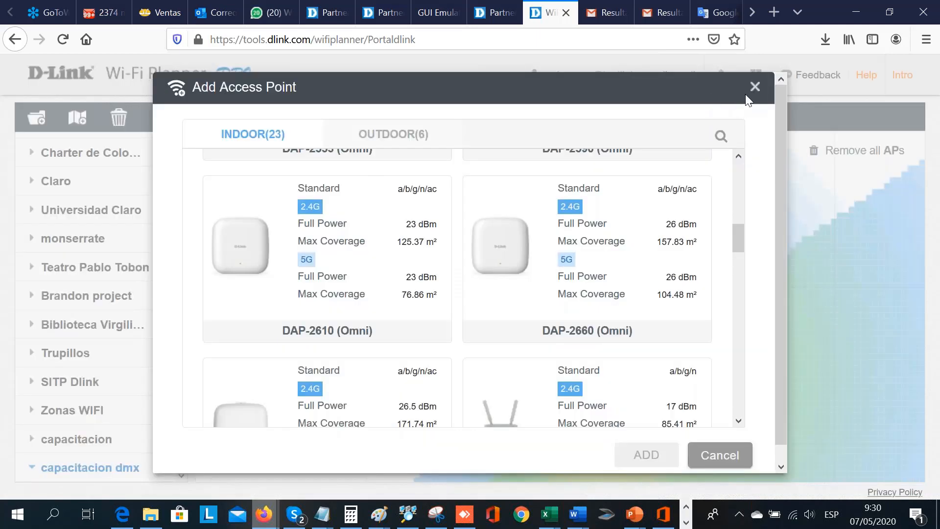
pyautogui.click(754, 87)
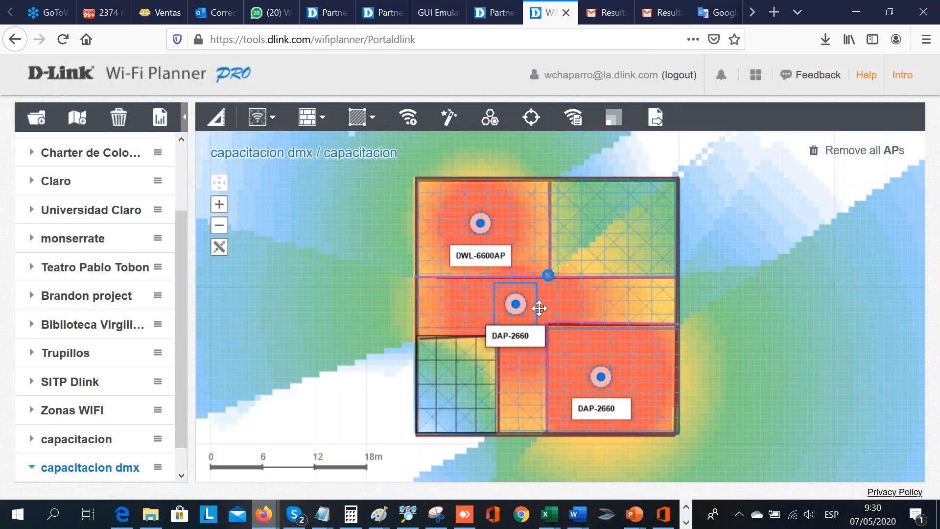
# - Reposition the access points: corridor DAP-2660 into the upper-right room, DWL-6600AP down near the divider, lower DAP-2660 near its room's upper-left corner
pyautogui.moveTo(539, 307); pyautogui.dragTo(611, 265)
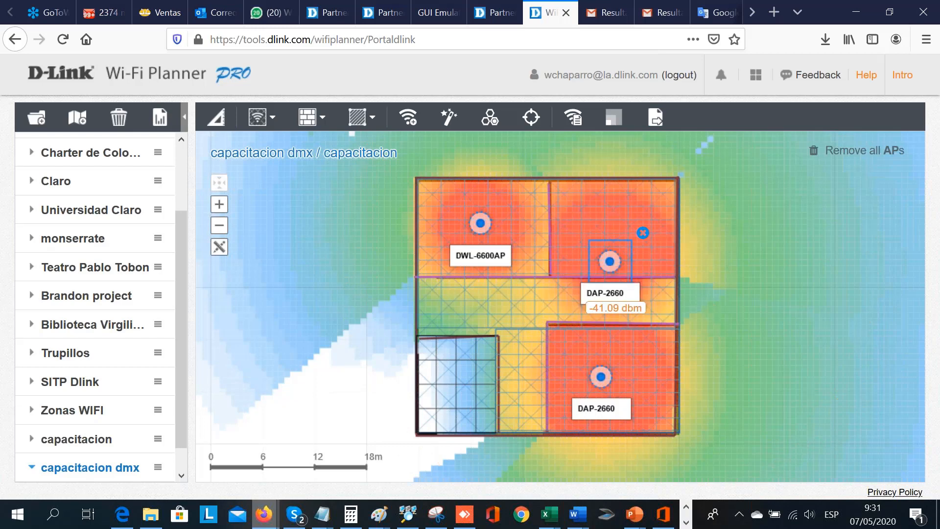
pyautogui.moveTo(486, 223); pyautogui.dragTo(480, 266)
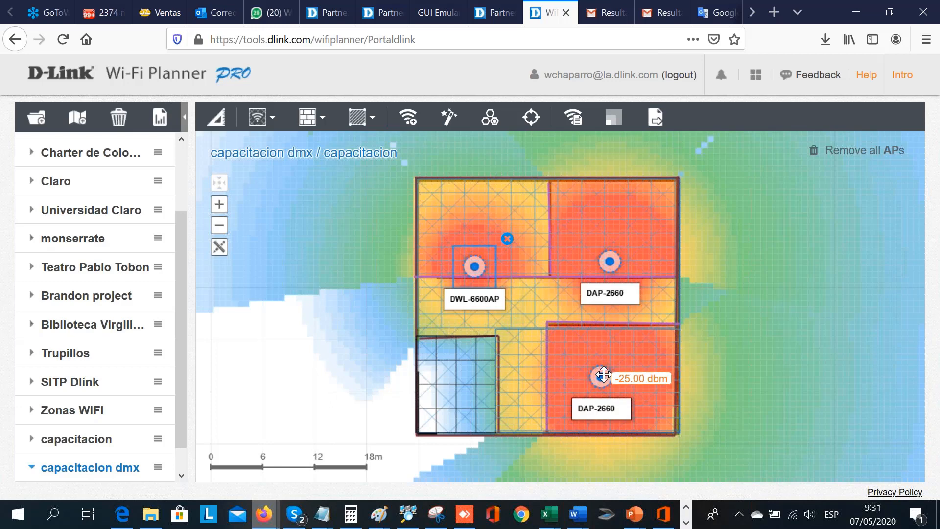
pyautogui.moveTo(604, 374)
pyautogui.mouseDown()
pyautogui.moveTo(582, 361)
pyautogui.moveTo(580, 334)
pyautogui.mouseUp()
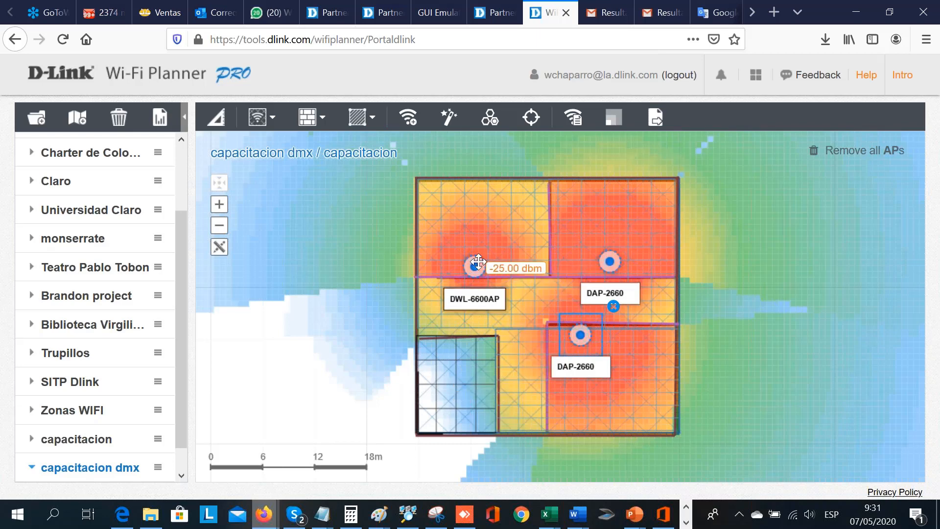
# - Open the project report and review its AP Location and AP List sections
pyautogui.click(161, 120)
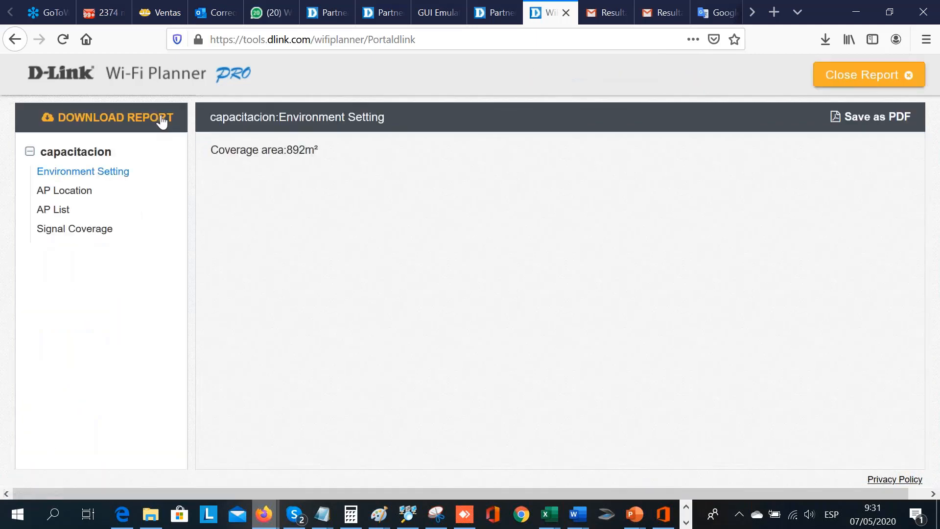
pyautogui.click(78, 195)
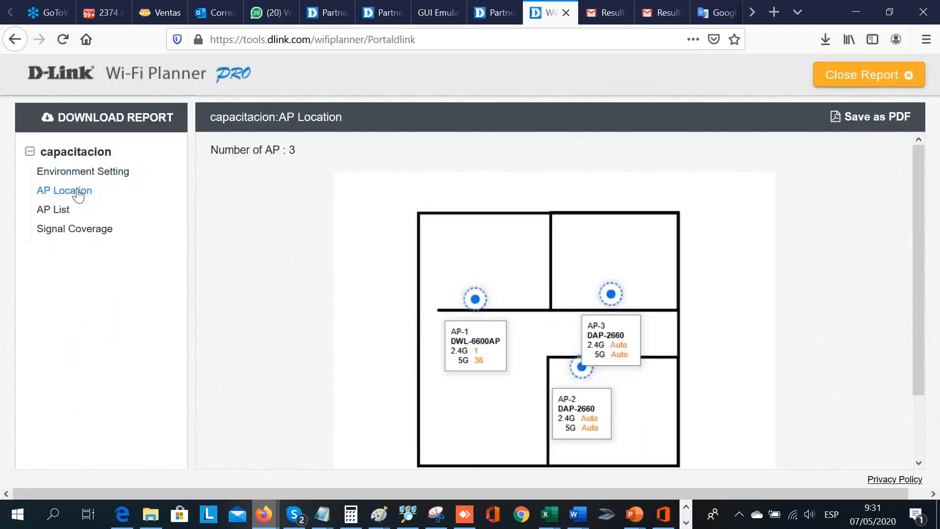
pyautogui.click(60, 214)
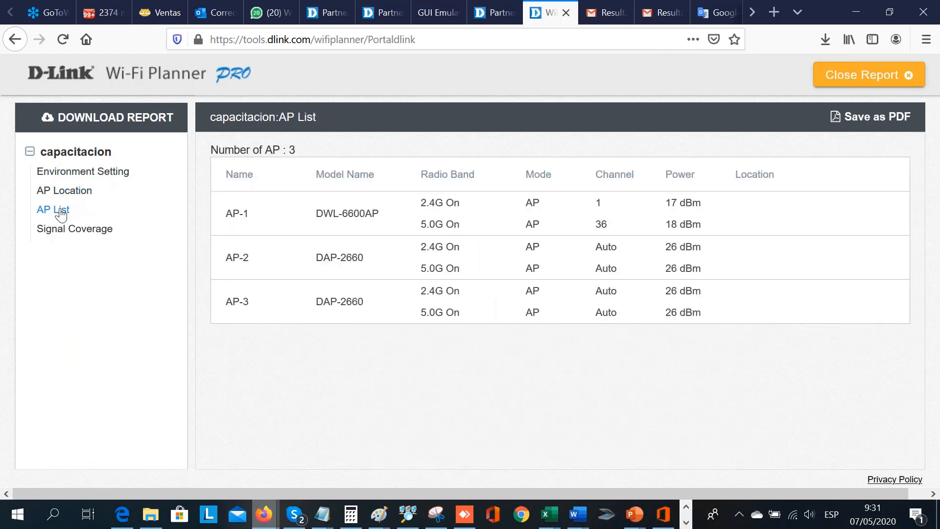
# - Save the report's Signal Coverage section as a PDF and open the downloaded WP_singleReport_20200507143154.pdf
pyautogui.click(51, 236)
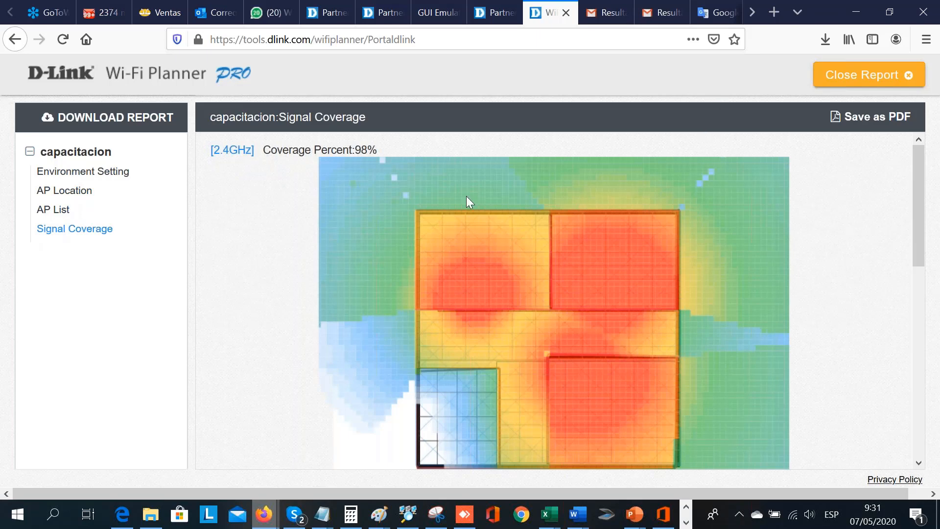
pyautogui.click(867, 122)
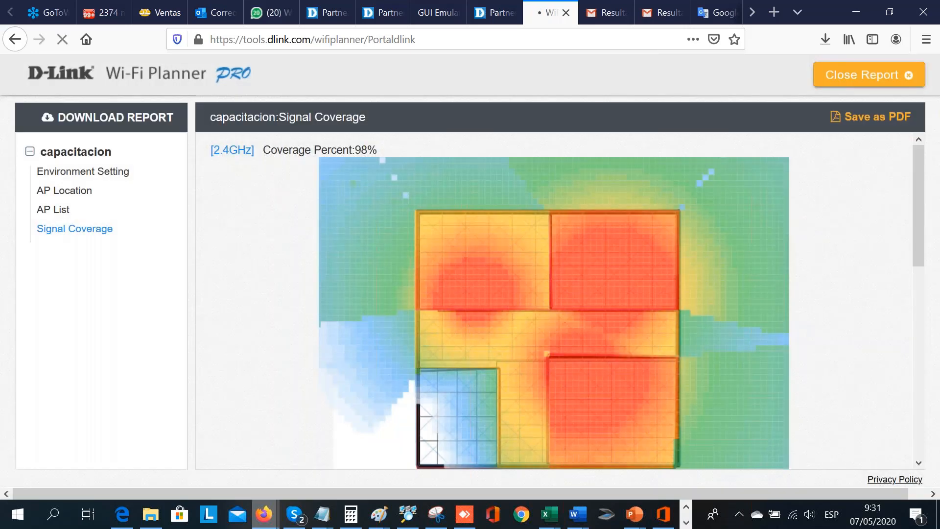
pyautogui.click(823, 32)
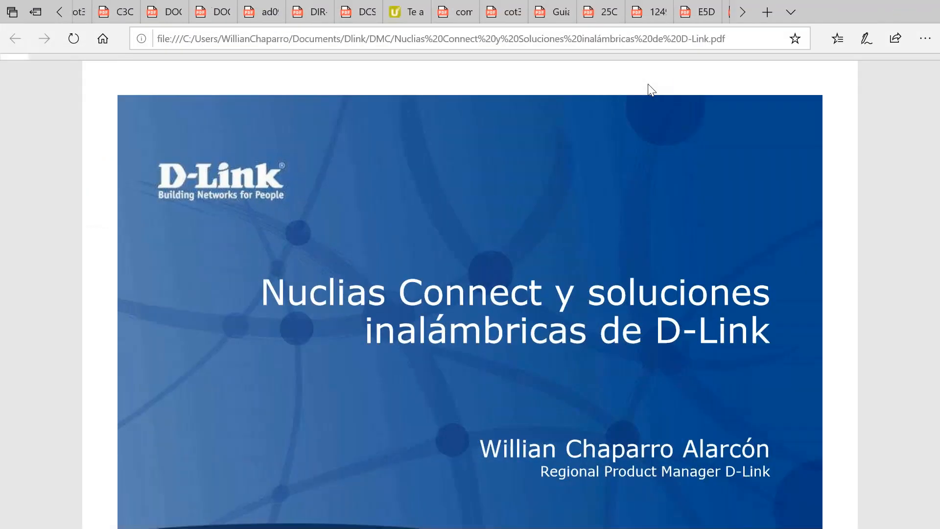
pyautogui.press('F11')
pyautogui.hotkey('ctrl', 'f')
pyautogui.write('r')
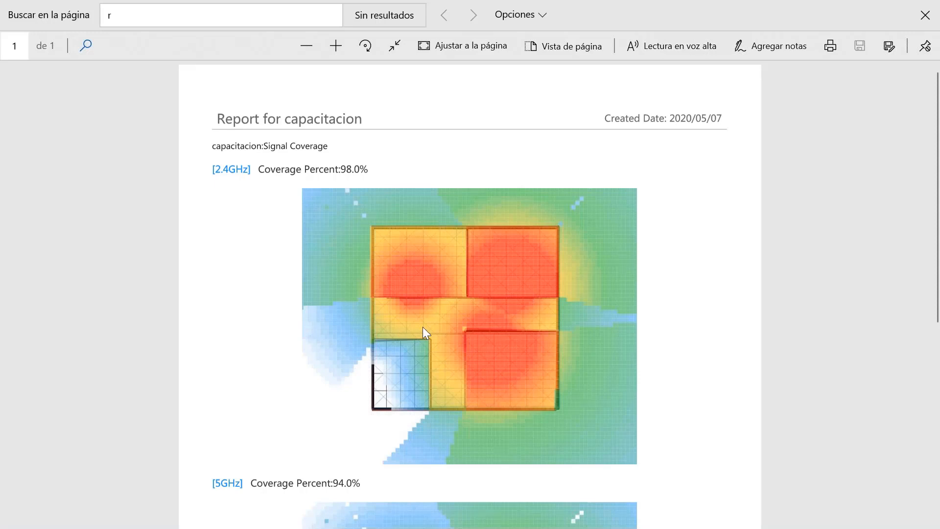
# - Review the 2.4GHz and 5GHz coverage maps in the PDF, and return to the Wi-Fi Planner browser window
pyautogui.scroll(-7, 423, 328)
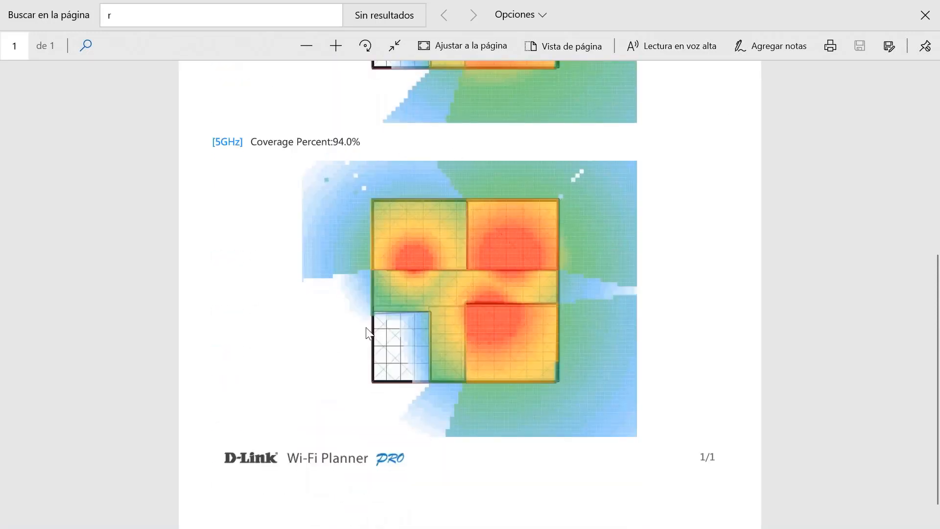
pyautogui.scroll(8, 369, 333)
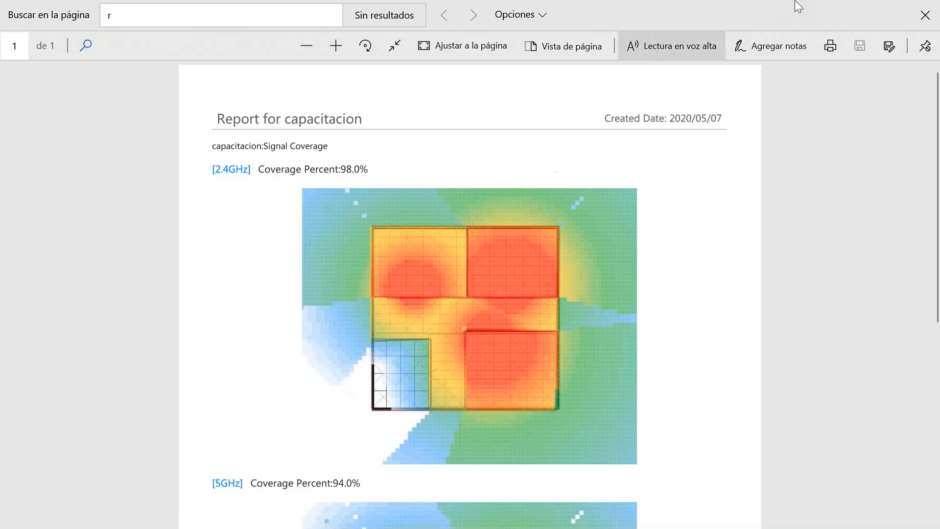
pyautogui.moveTo(892, 6)
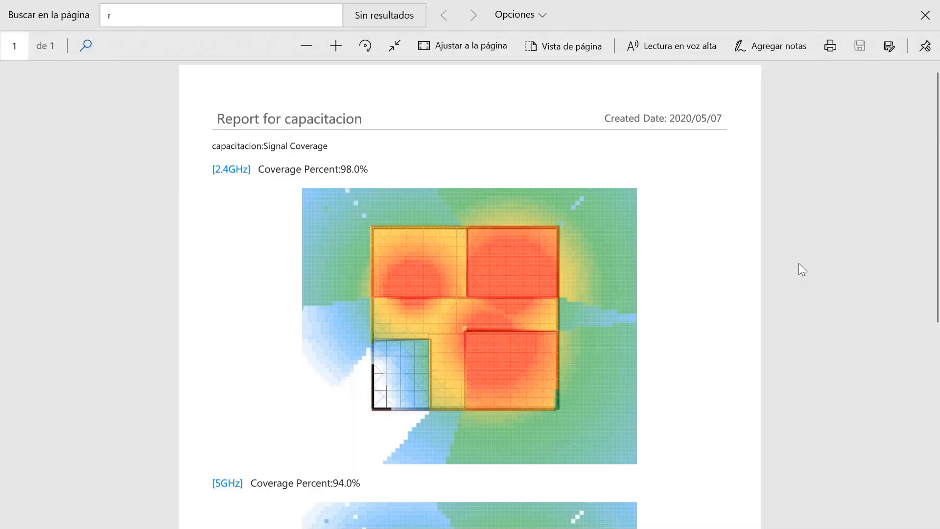
pyautogui.moveTo(588, 527)
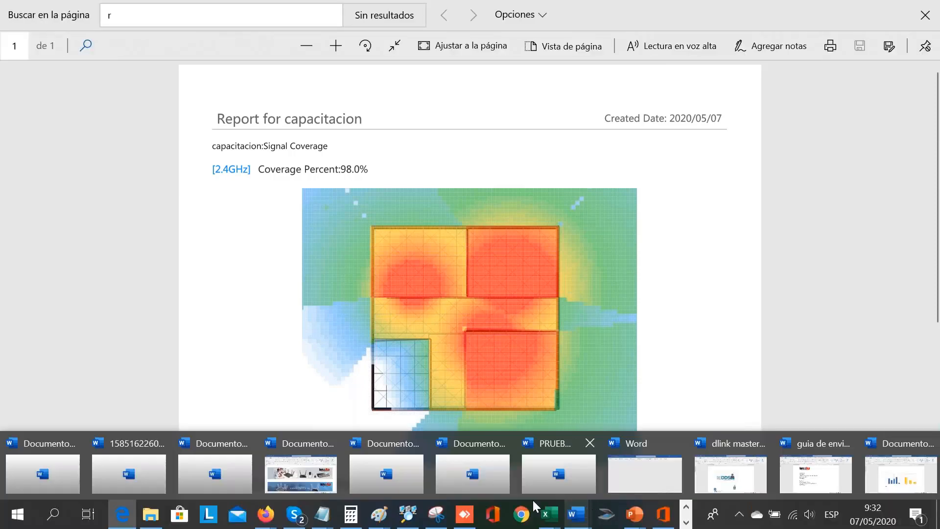
pyautogui.moveTo(264, 513)
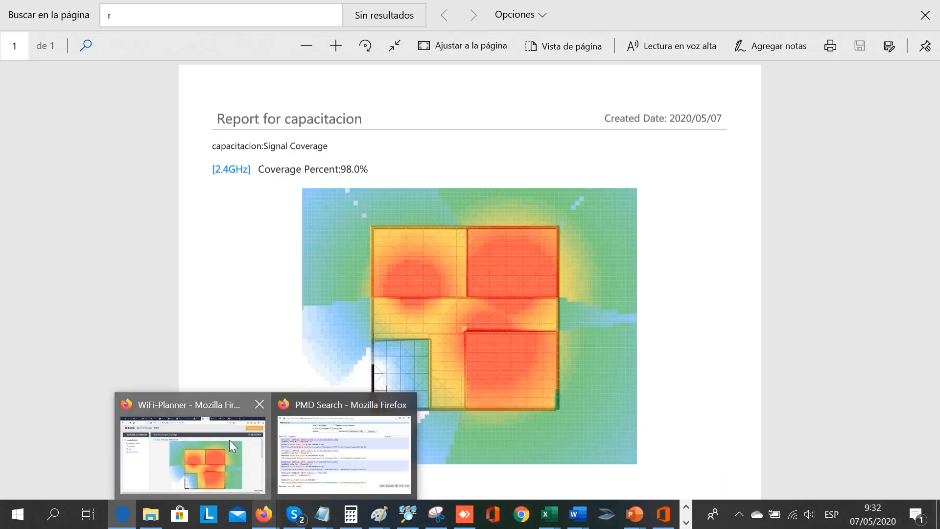
pyautogui.click(229, 440)
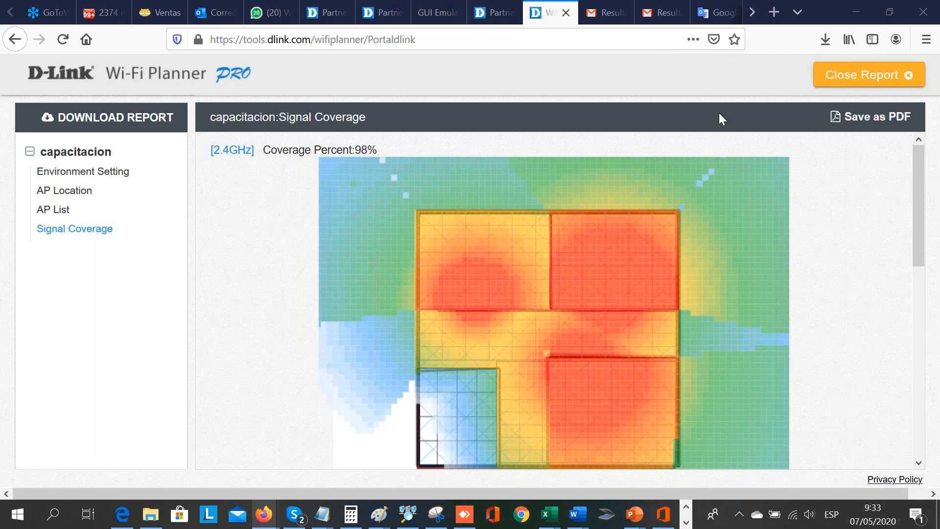
# - Go to the lapartners.dlink.com portal and open the Bandwidth & Storage Calculator PRO from its partner tools
pyautogui.click(374, 39)
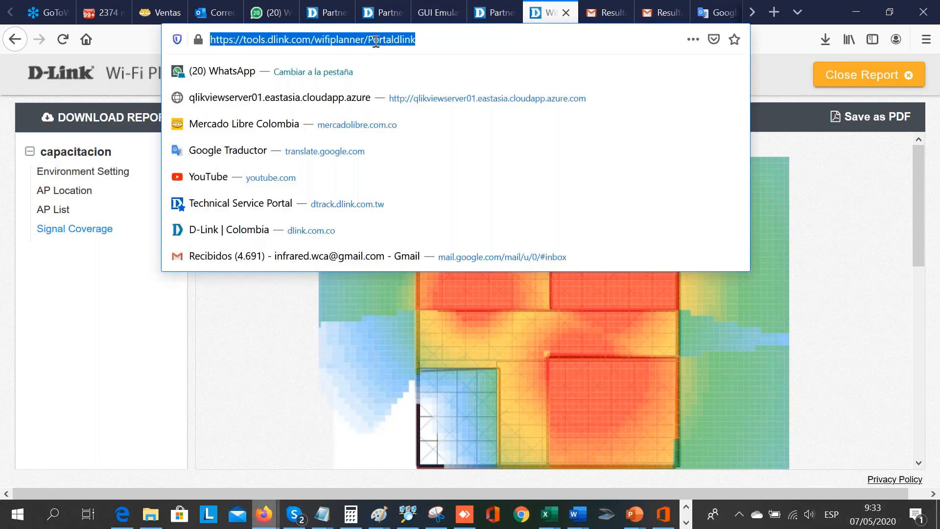
pyautogui.write('lapartners.dlink.com/')
pyautogui.press('Return')
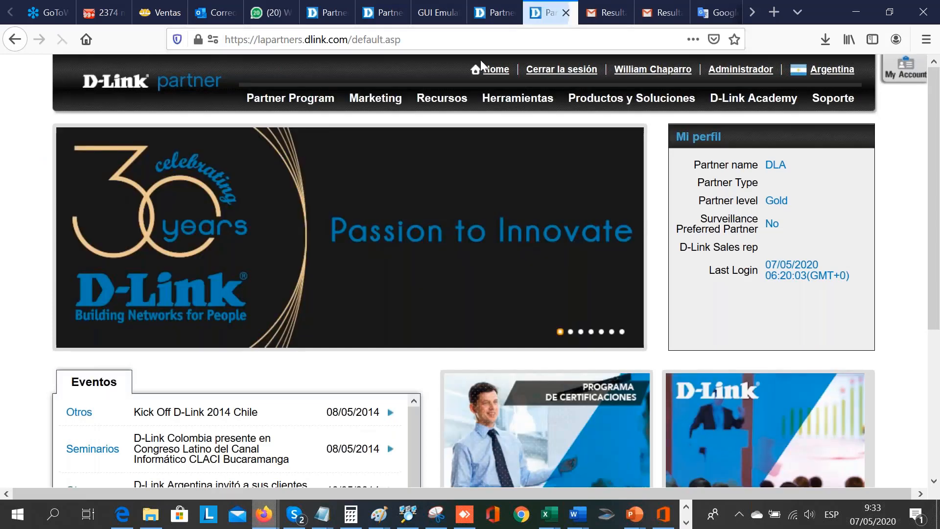
pyautogui.click(504, 102)
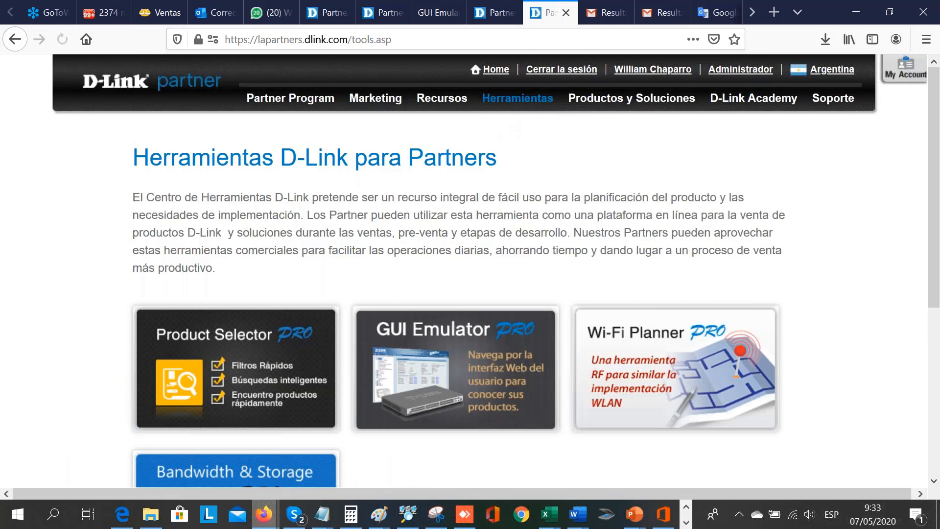
pyautogui.moveTo(501, 149)
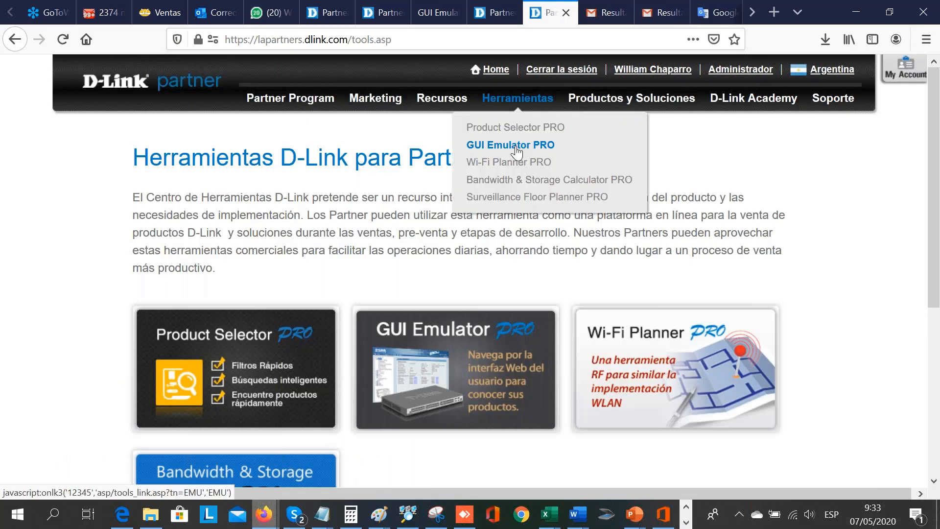
pyautogui.click(488, 180)
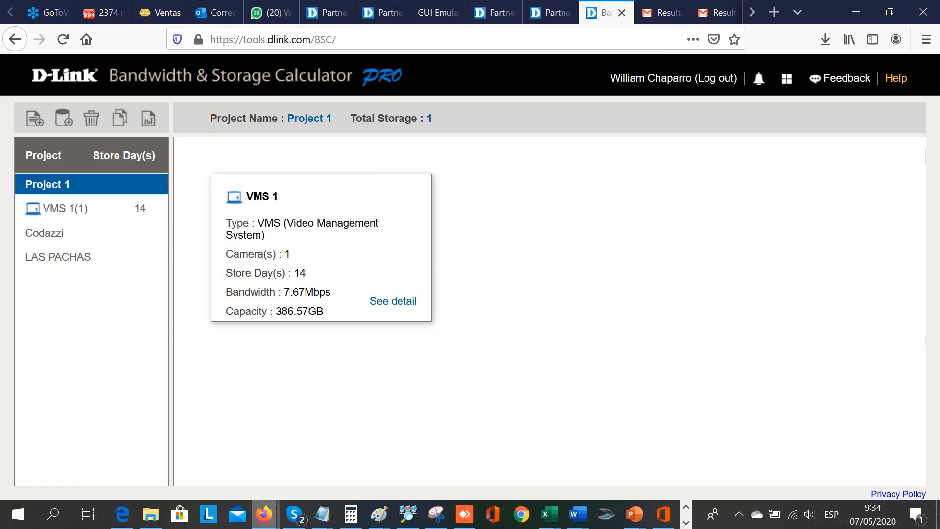
# - Try to add a new project, and open the camera list of the existing LAS PACHAS project
pyautogui.click(37, 122)
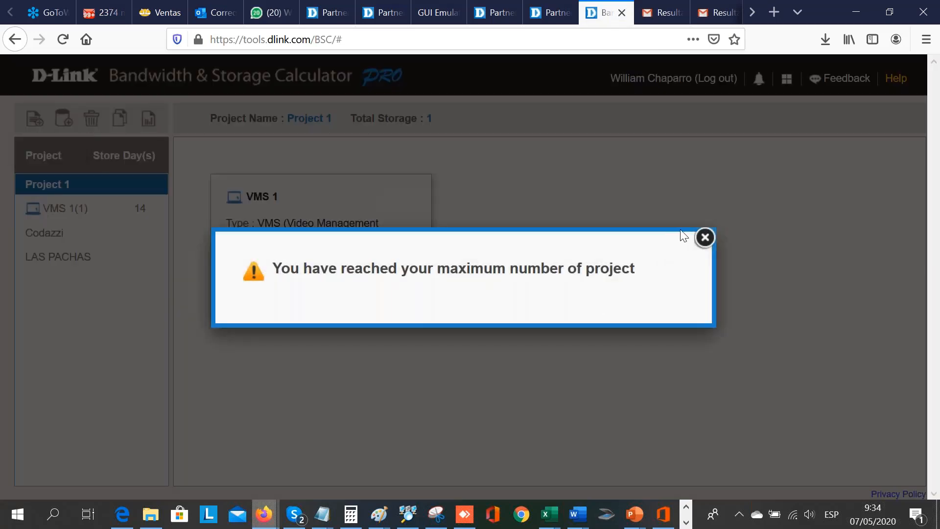
pyautogui.click(703, 238)
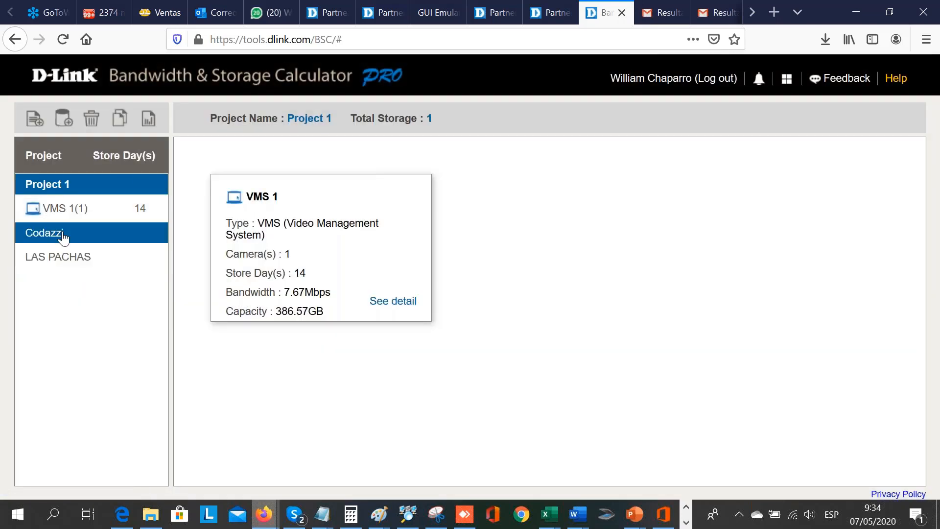
pyautogui.click(59, 256)
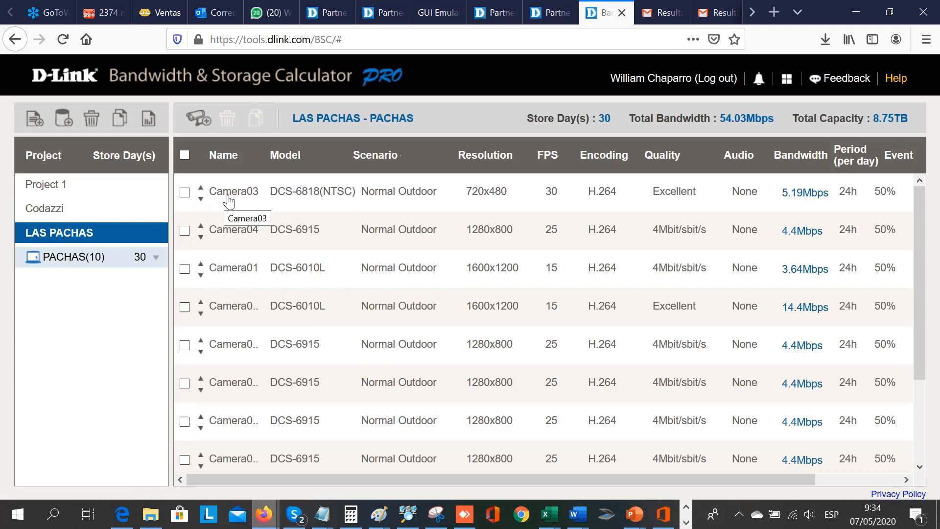
# - Open the Camera03 row for editing and look through the available camera models
pyautogui.click(315, 198)
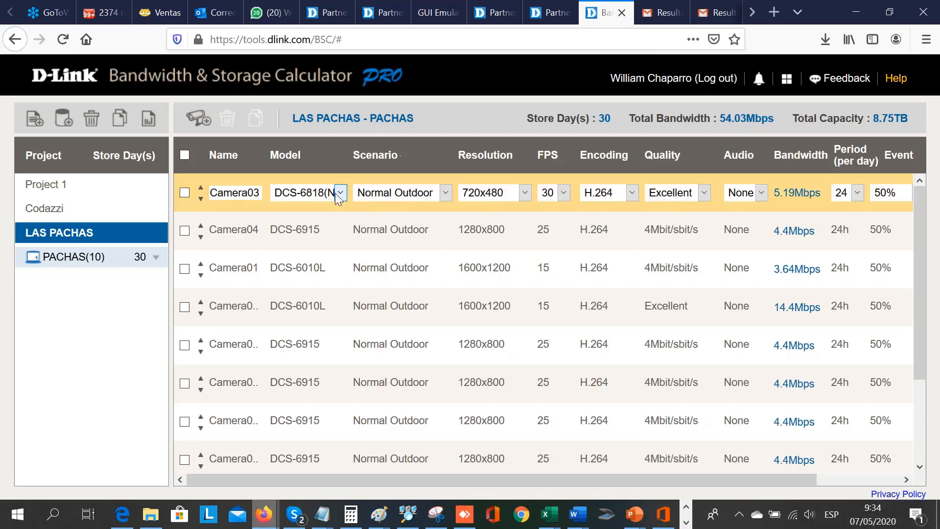
pyautogui.click(339, 193)
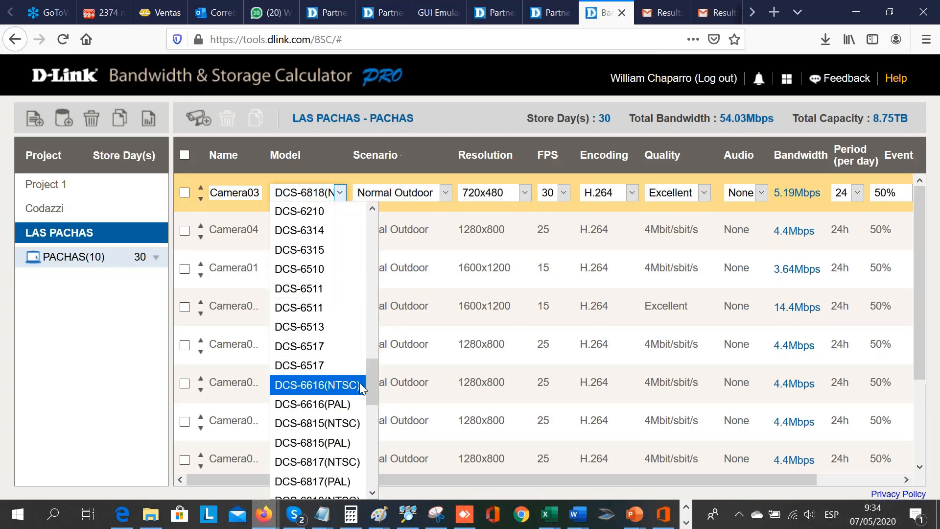
pyautogui.moveTo(370, 401); pyautogui.dragTo(366, 225)
pyautogui.moveTo(371, 257); pyautogui.dragTo(360, 486)
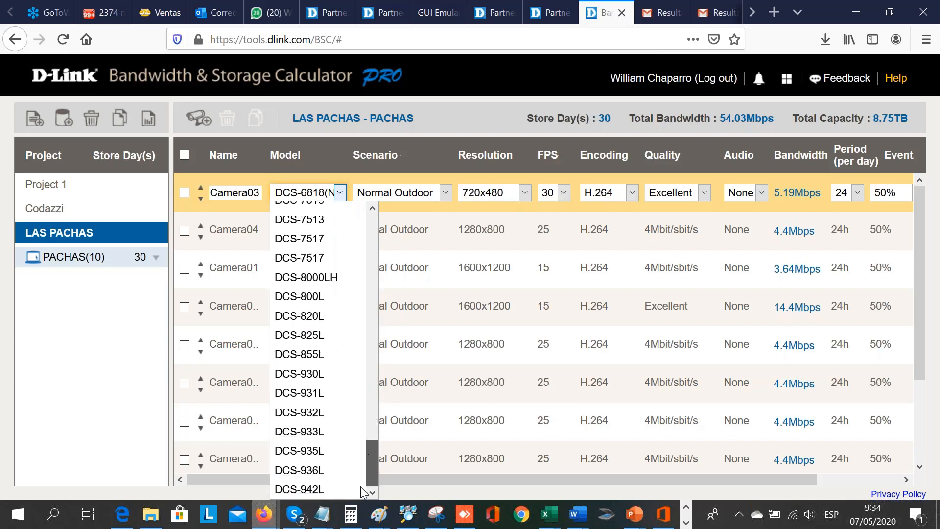
# - Set Camera03's scenario to Busy Outdoor and check the resolutions offered for its current model
pyautogui.click(435, 195)
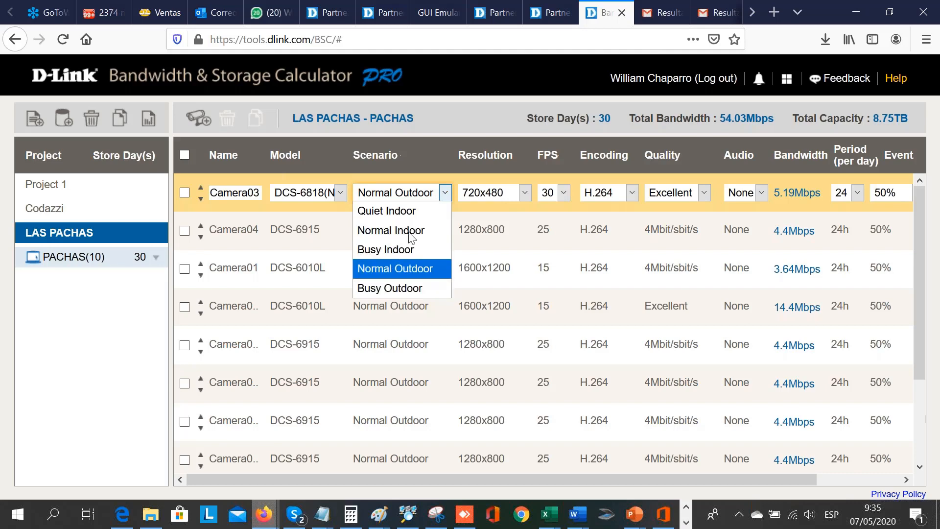
pyautogui.click(410, 289)
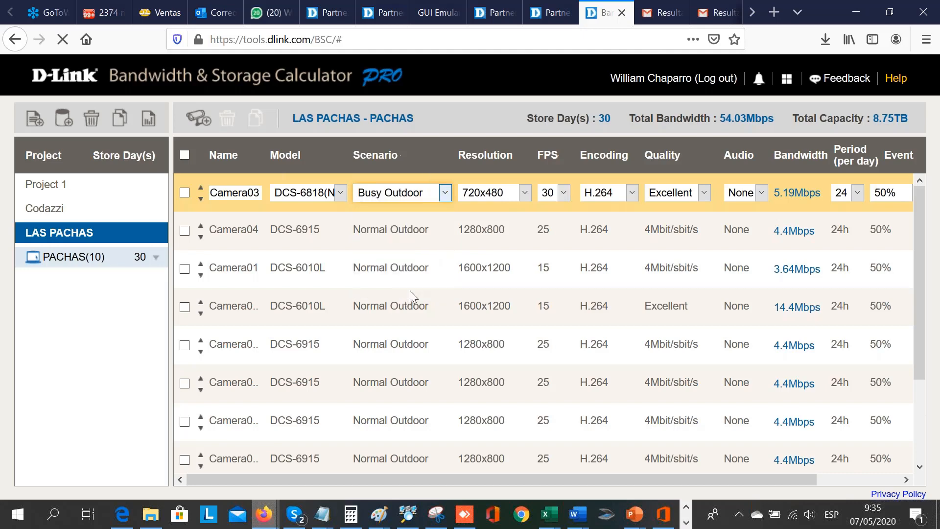
pyautogui.click(521, 193)
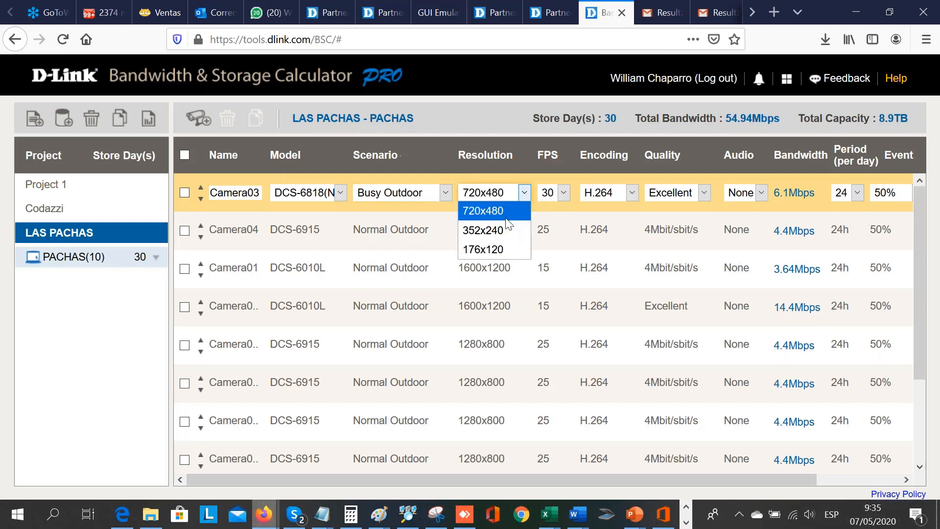
pyautogui.click(338, 192)
# - Change Camera03 to model DCS-6517 with a resolution of 1920x1080
pyautogui.click(338, 192)
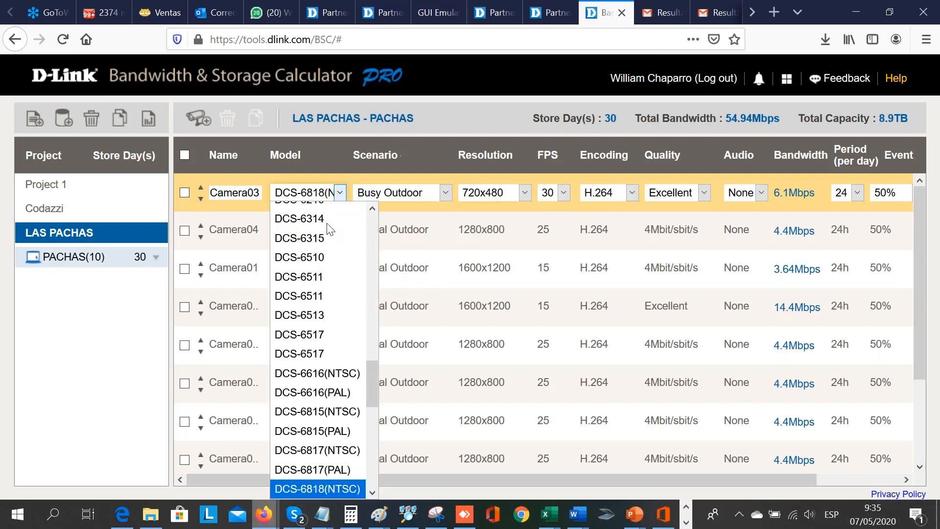
pyautogui.click(310, 346)
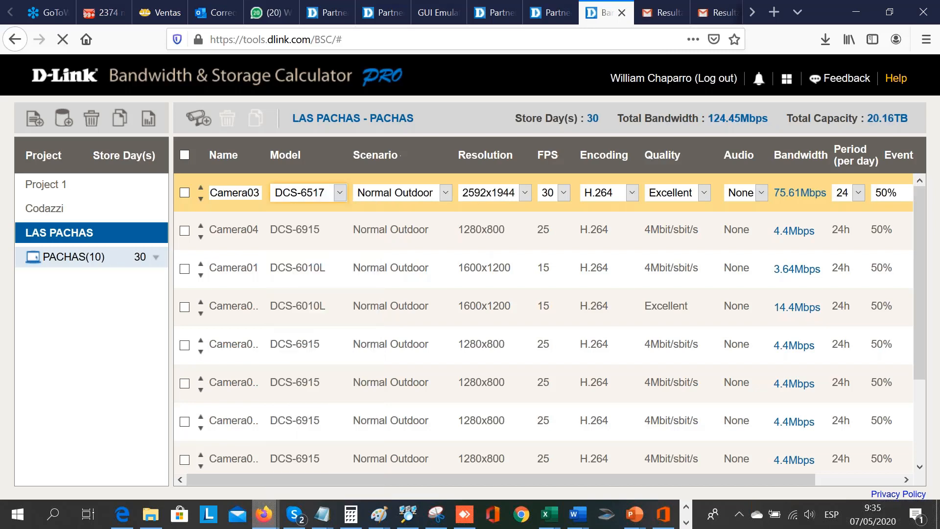
pyautogui.click(524, 192)
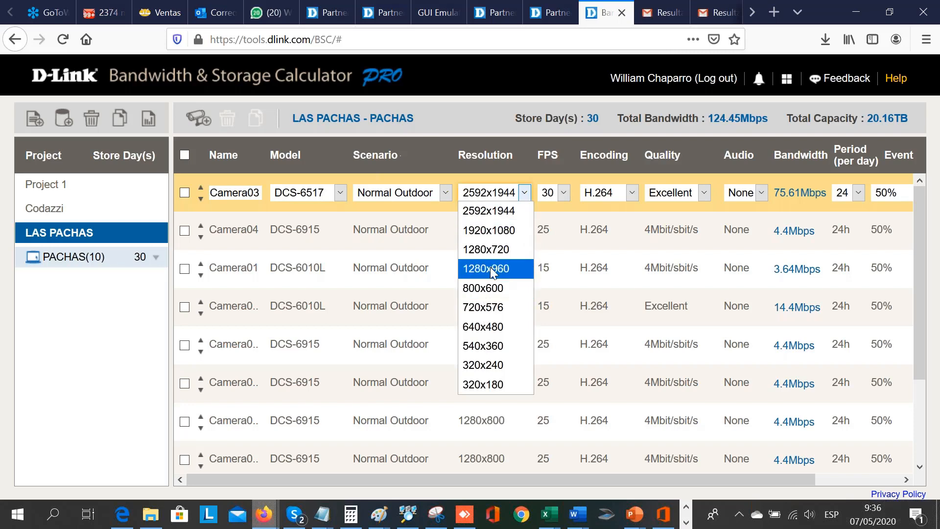
pyautogui.click(506, 235)
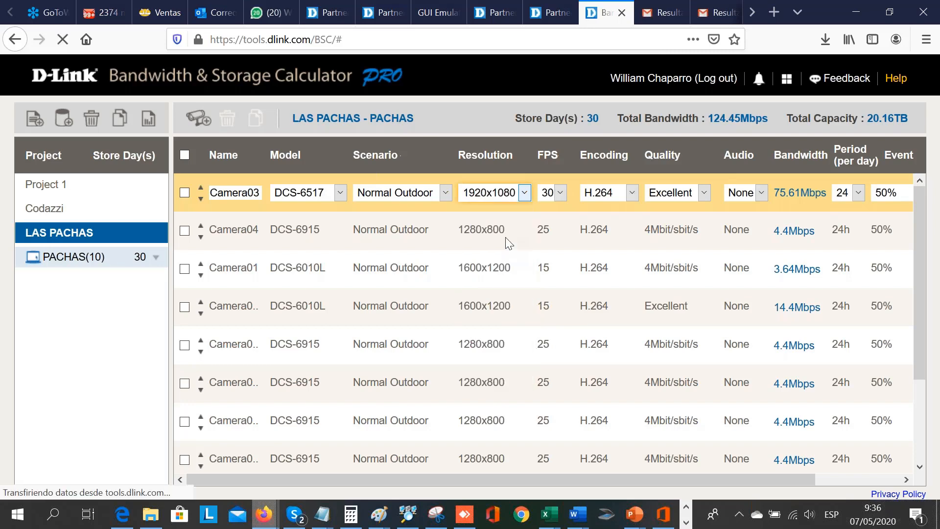
# - Set Camera03's frame rate to 15 FPS and its encoding to H.265
pyautogui.click(558, 192)
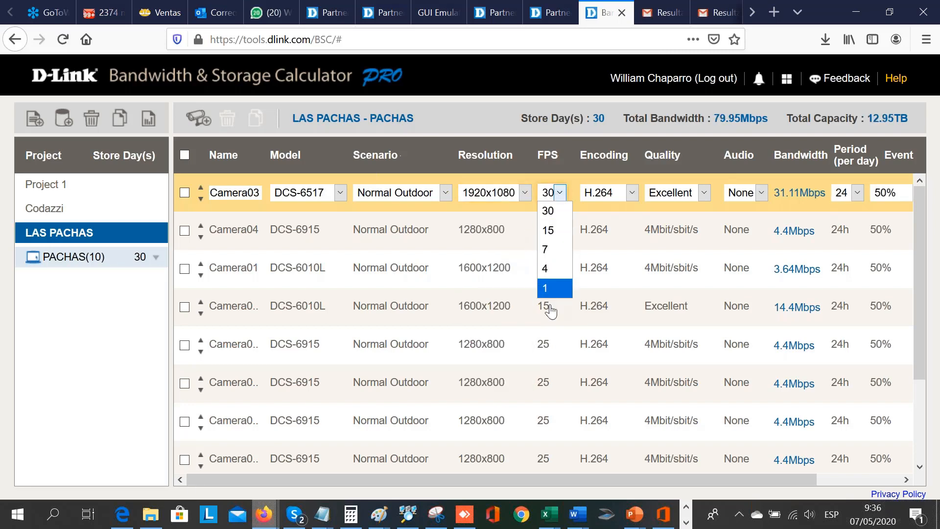
pyautogui.click(558, 241)
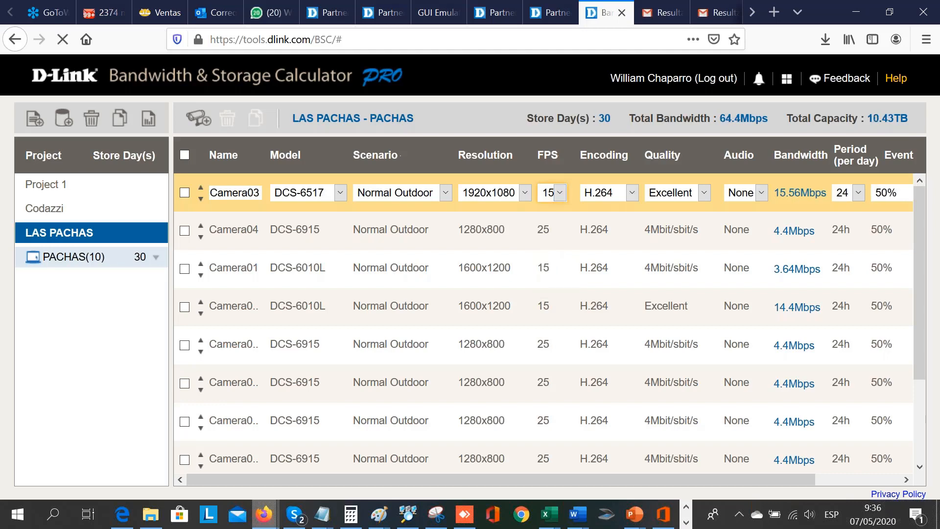
pyautogui.click(624, 196)
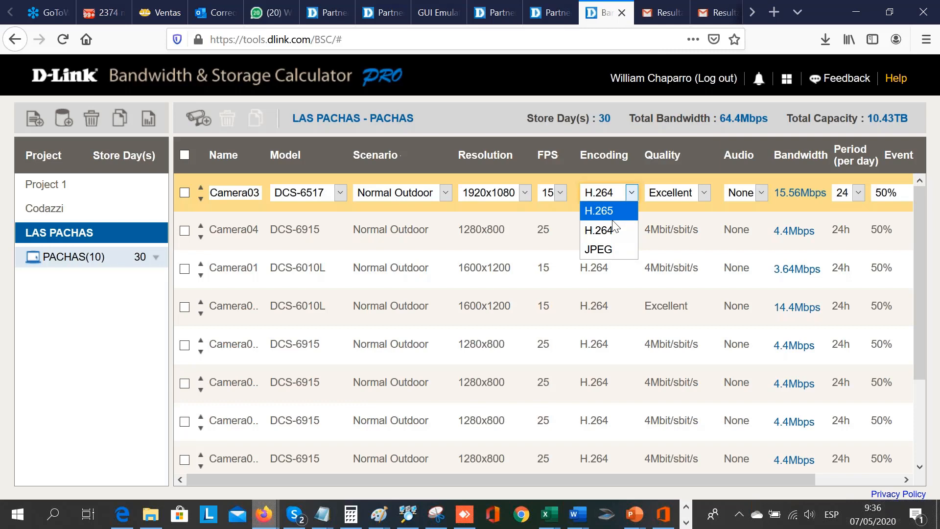
pyautogui.press('Return')
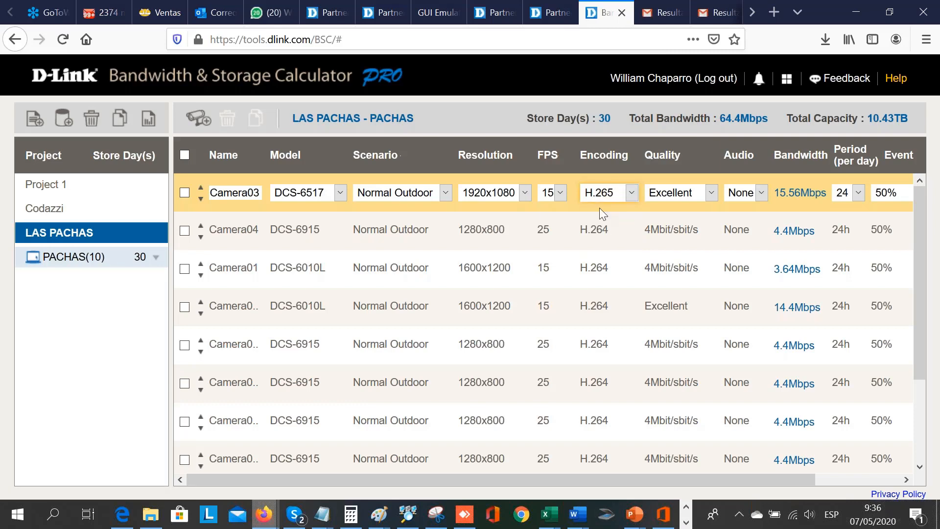
# - Set Camera03's quality to the constant bitrate level of 2Mbit/s
pyautogui.click(698, 191)
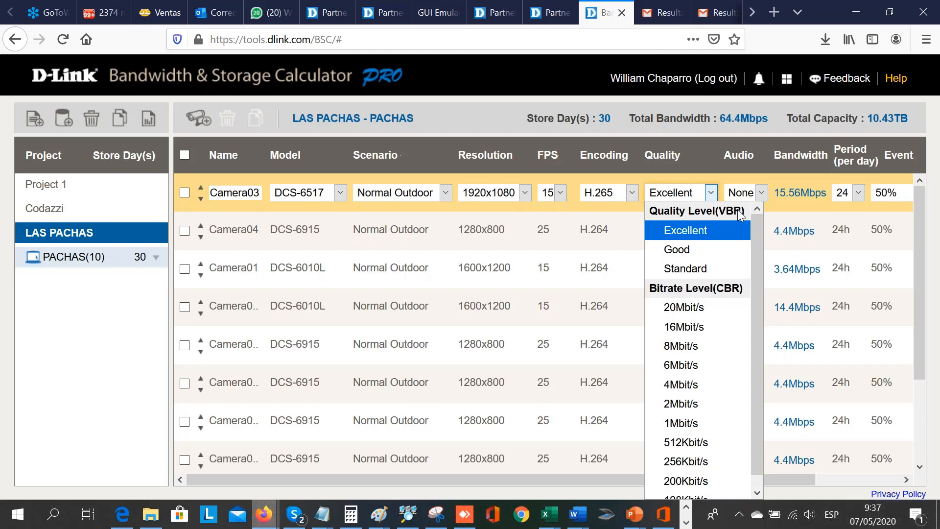
pyautogui.click(698, 411)
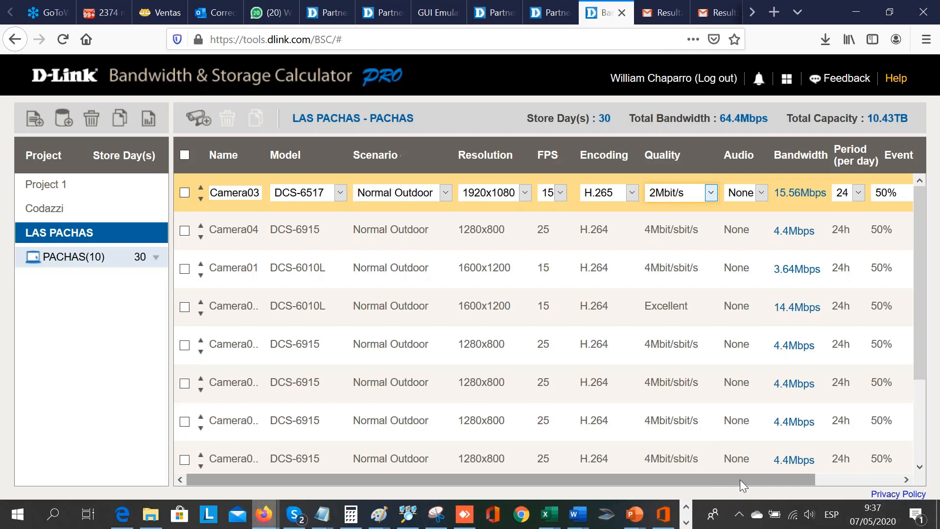
pyautogui.moveTo(739, 480); pyautogui.dragTo(862, 492)
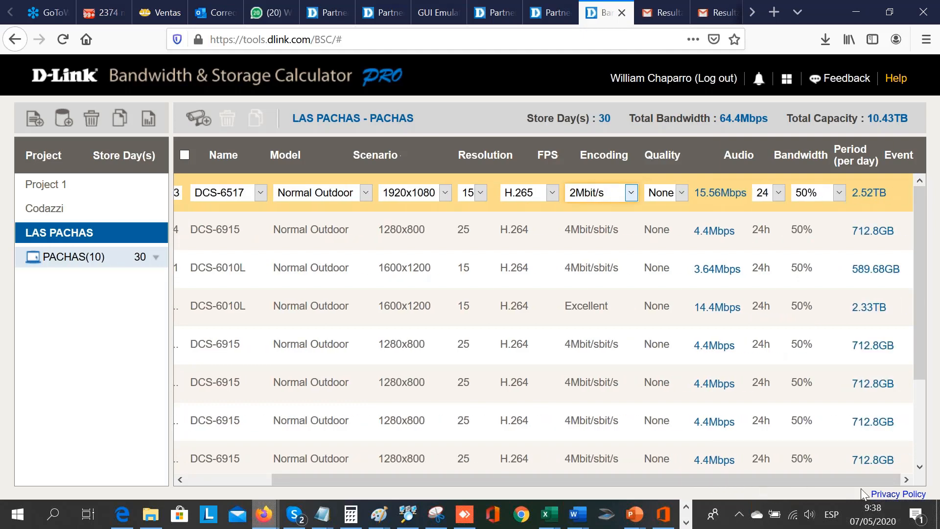
# - Set Camera03's audio to 64K
pyautogui.click(682, 194)
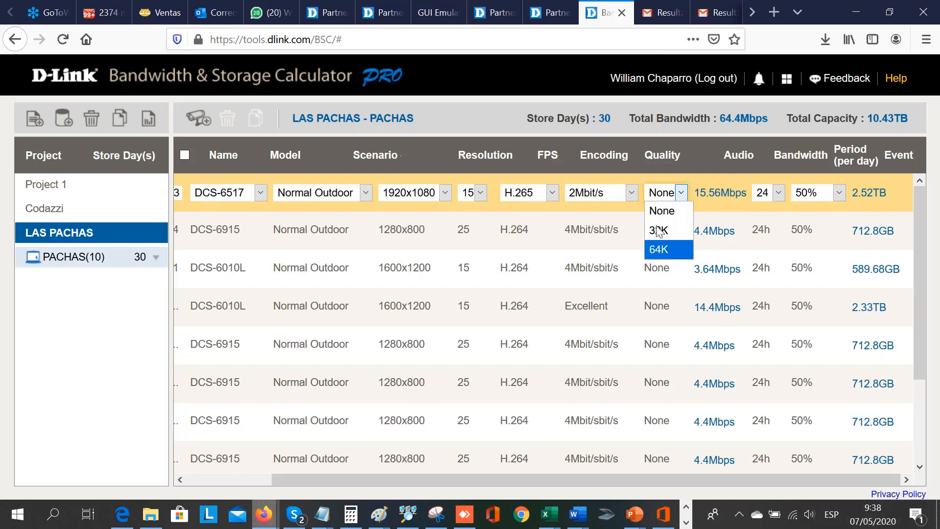
pyautogui.click(667, 250)
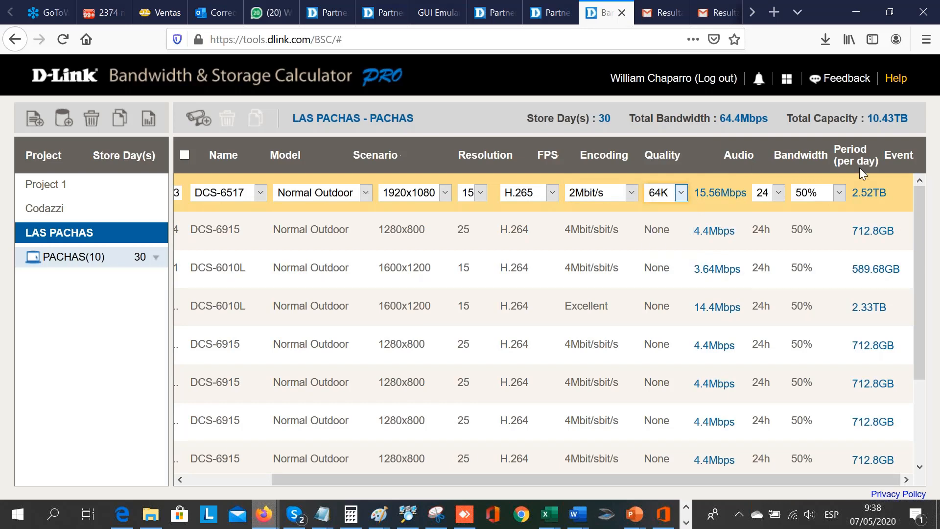
pyautogui.scroll(-3, 700, 239)
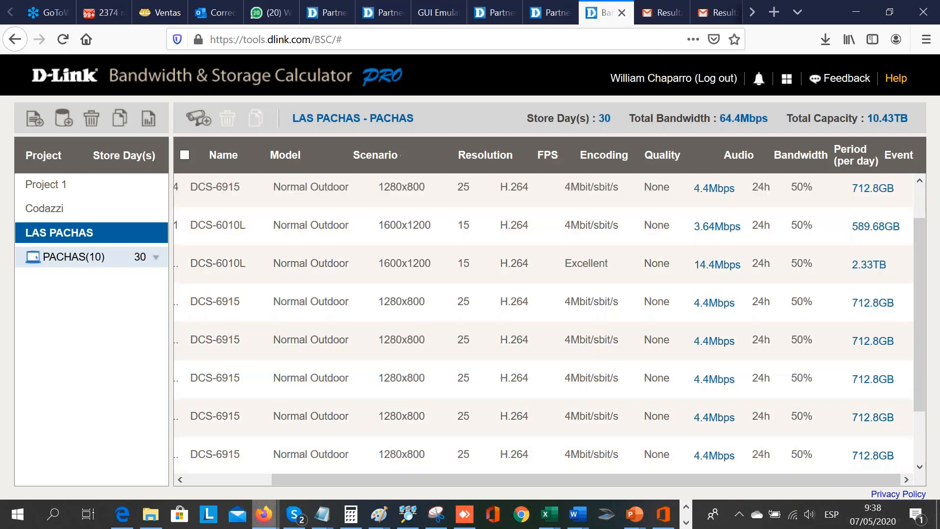
pyautogui.scroll(3, 700, 239)
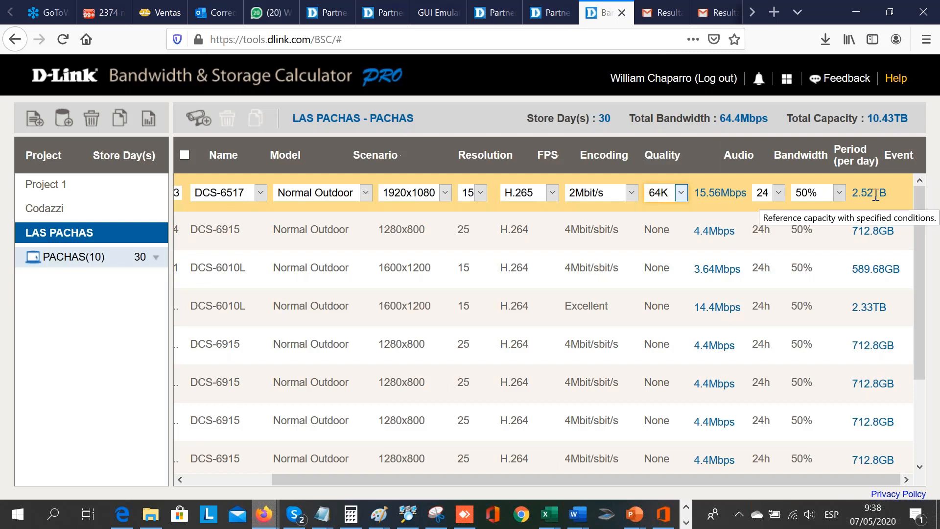
# - Return to the partner portal at lapartners.dlink.com and open Surveillance Floor Planner PRO, accepting its important notice
pyautogui.click(462, 38)
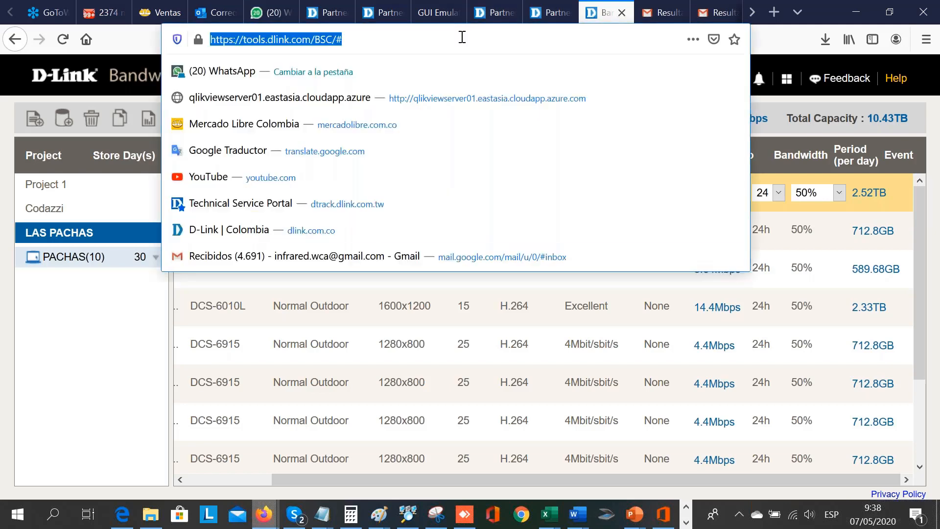
pyautogui.write('la')
pyautogui.press('Return')
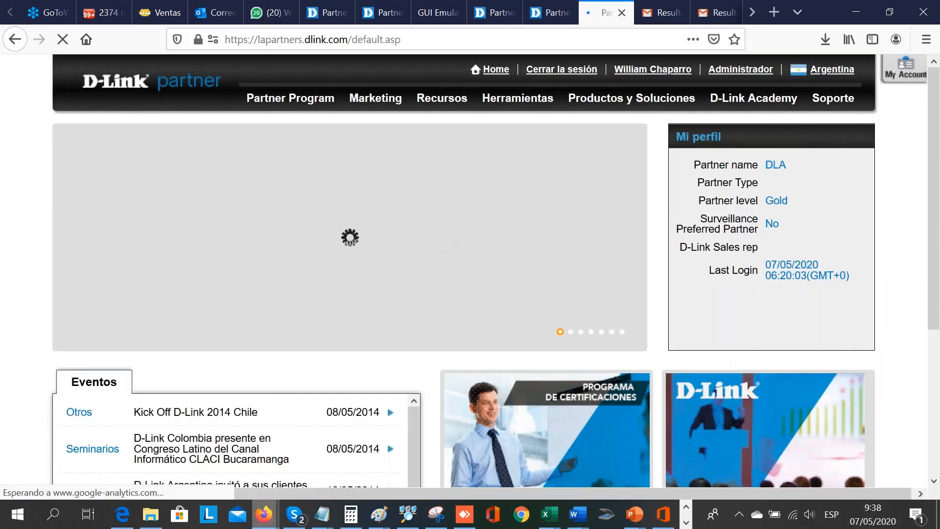
pyautogui.moveTo(539, 100)
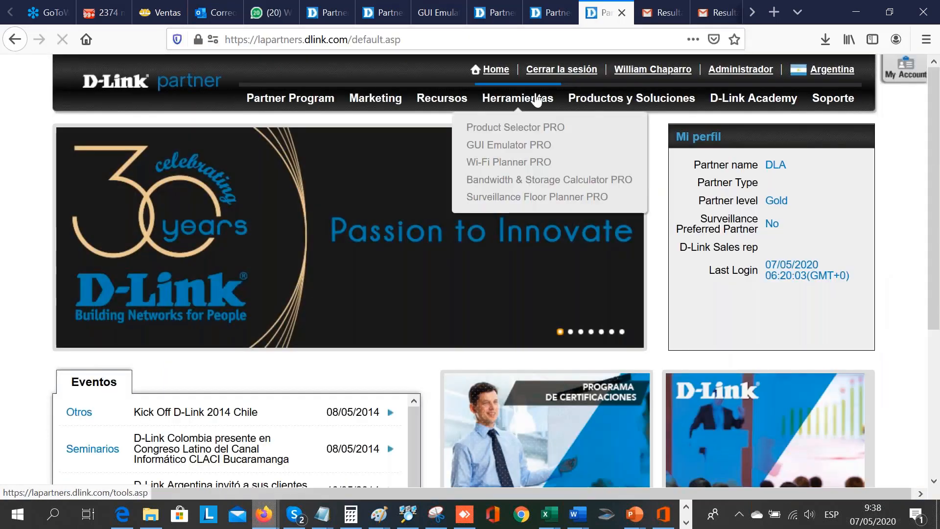
pyautogui.click(486, 197)
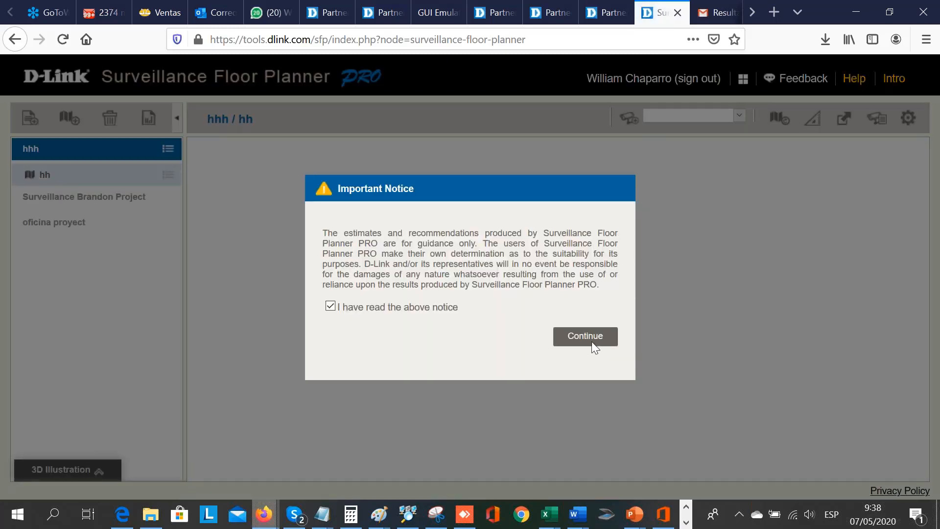
pyautogui.click(584, 336)
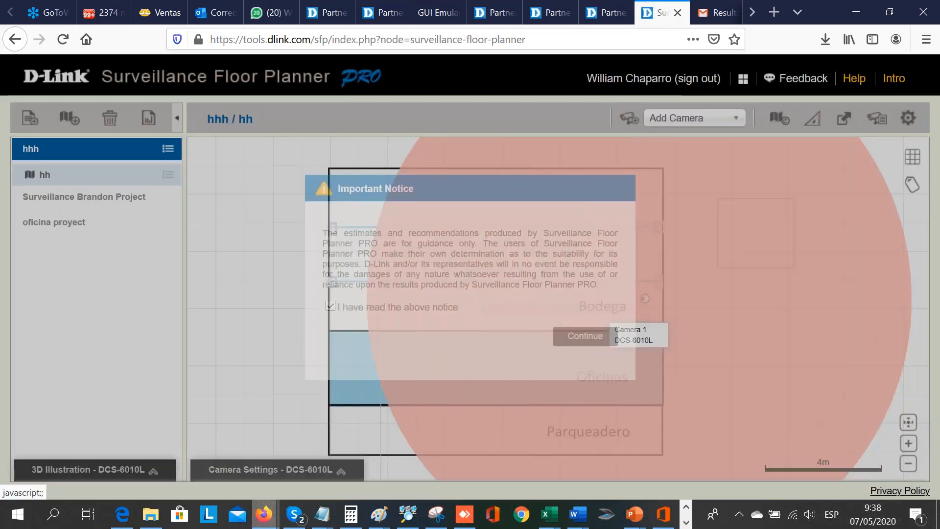
# - Open the edificio map of the oficina proyect project and select the DCS-4701E camera at the room's upper-right corner
pyautogui.click(53, 227)
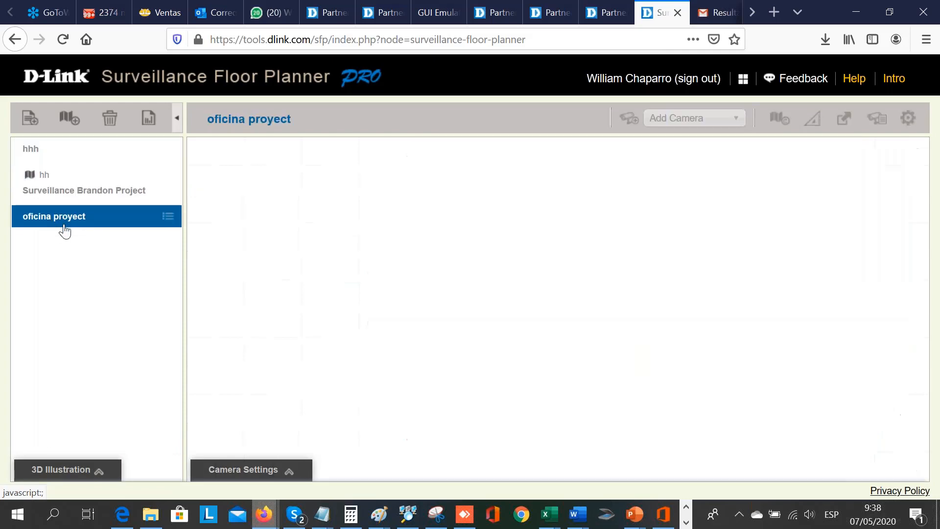
pyautogui.doubleClick(216, 199)
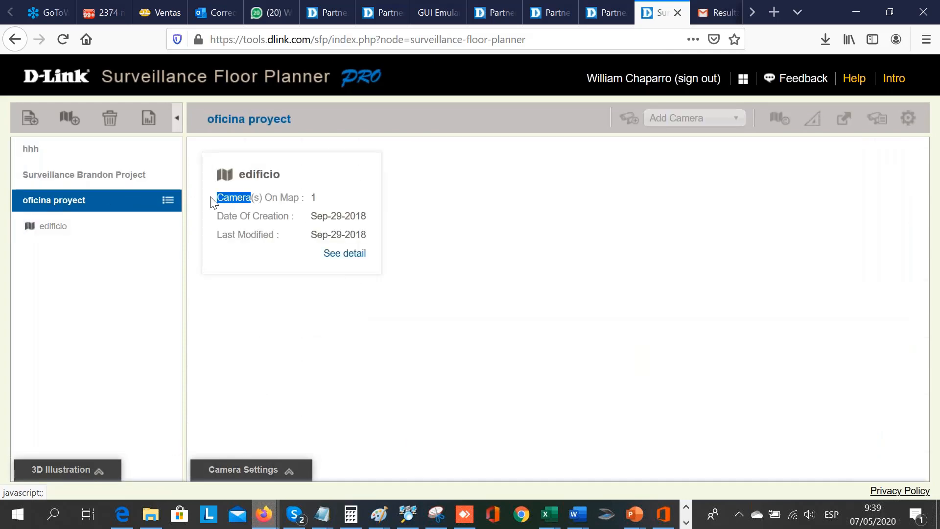
pyautogui.doubleClick(304, 220)
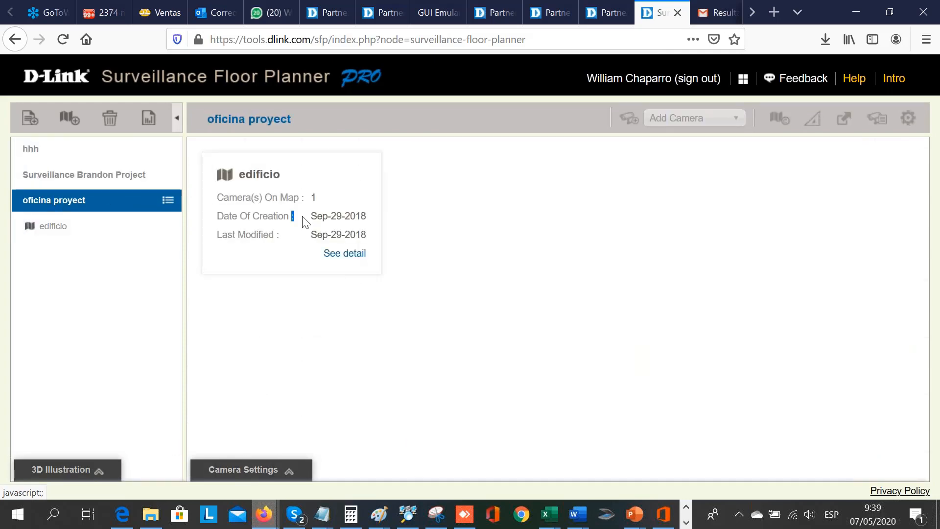
pyautogui.click(70, 236)
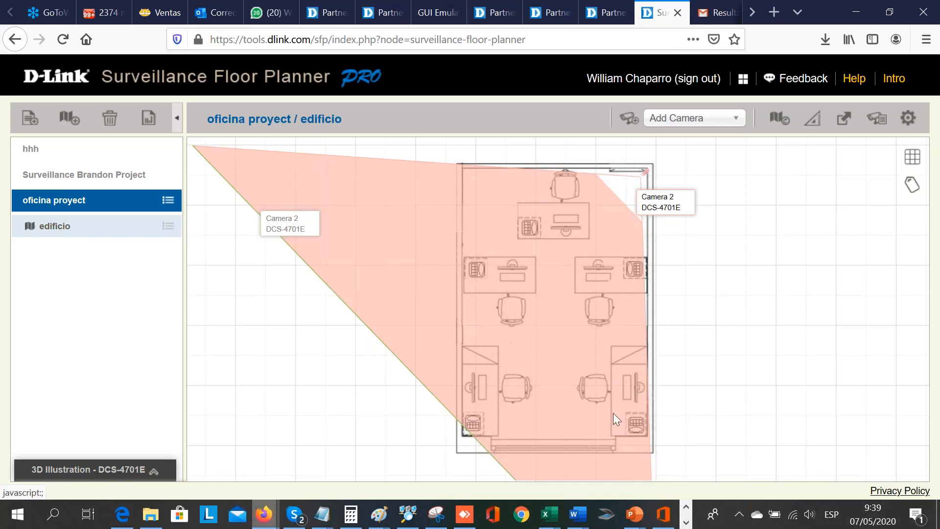
pyautogui.click(643, 177)
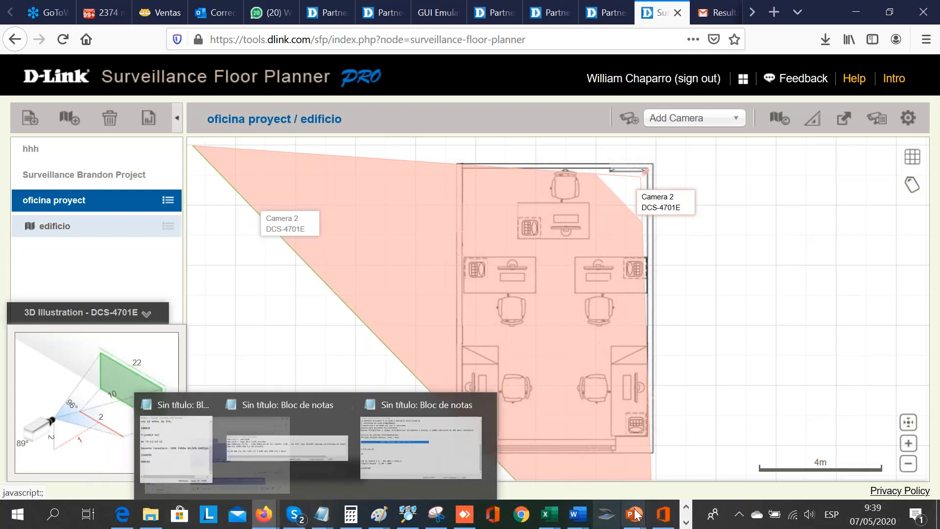
# - Switch to the PowerPoint file "Partner portal y su herramientas" and start the slide show from slide 3, with the portal address
pyautogui.moveTo(633, 514)
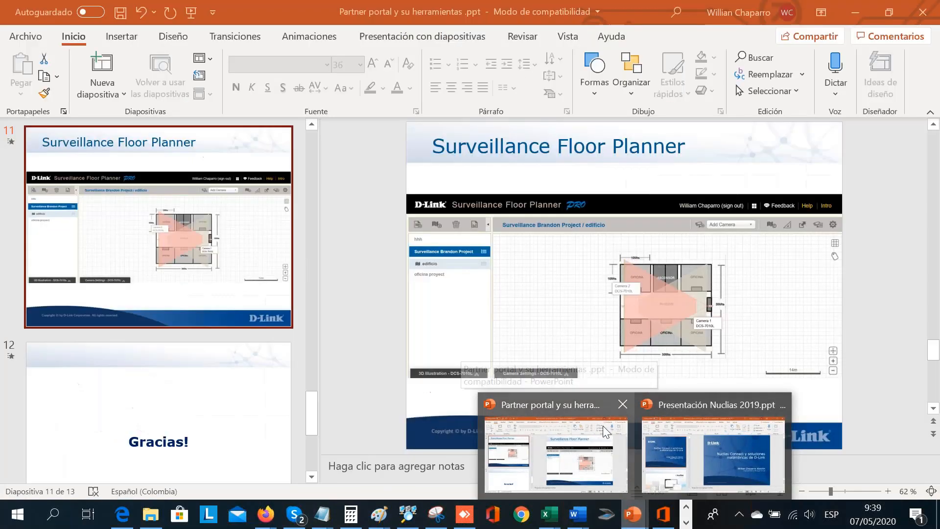
pyautogui.click(603, 424)
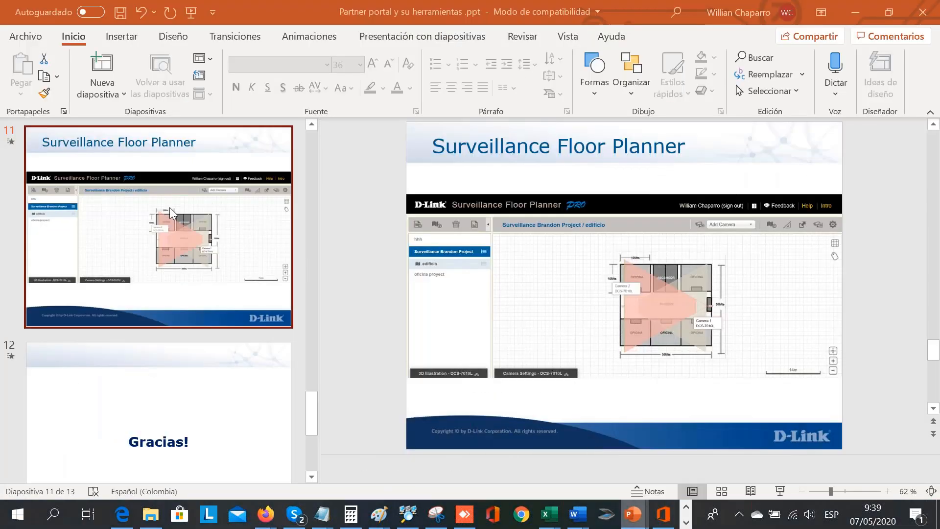
pyautogui.scroll(15, 169, 207)
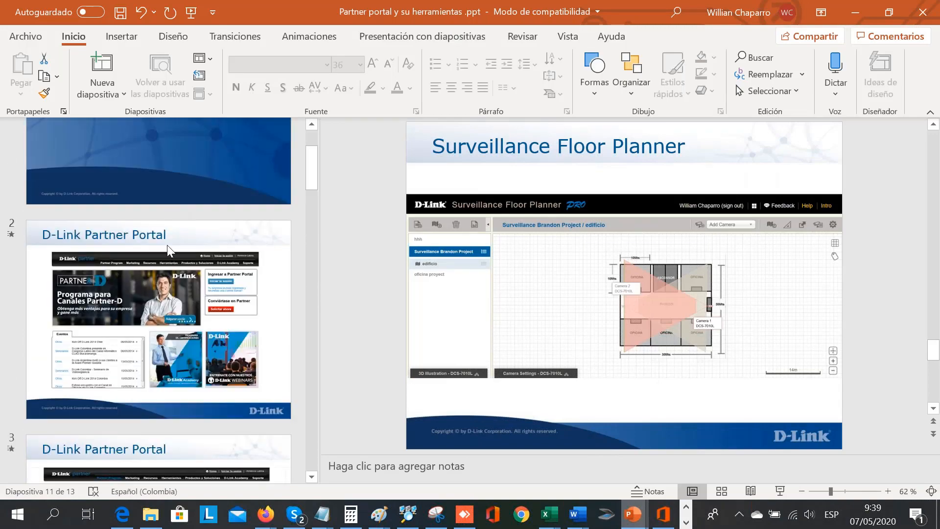
pyautogui.scroll(-4, 166, 354)
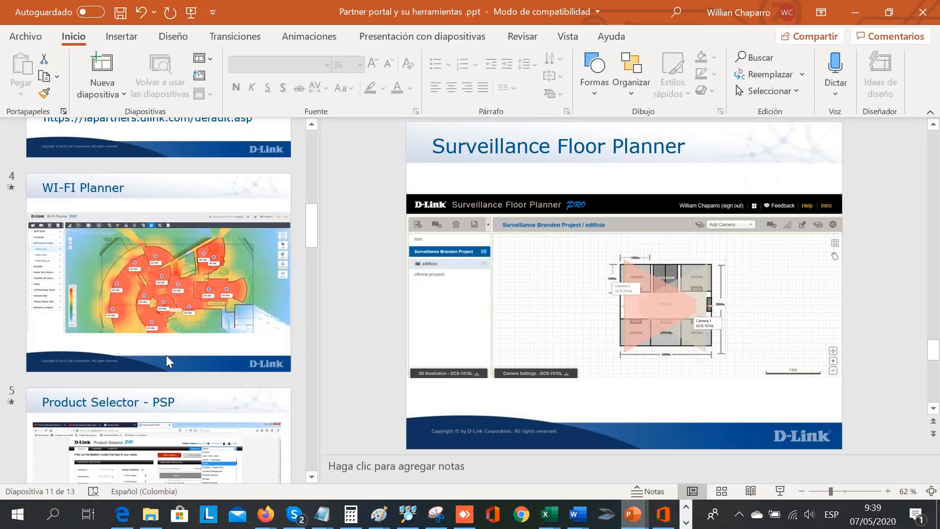
pyautogui.scroll(2, 165, 355)
pyautogui.click(166, 355)
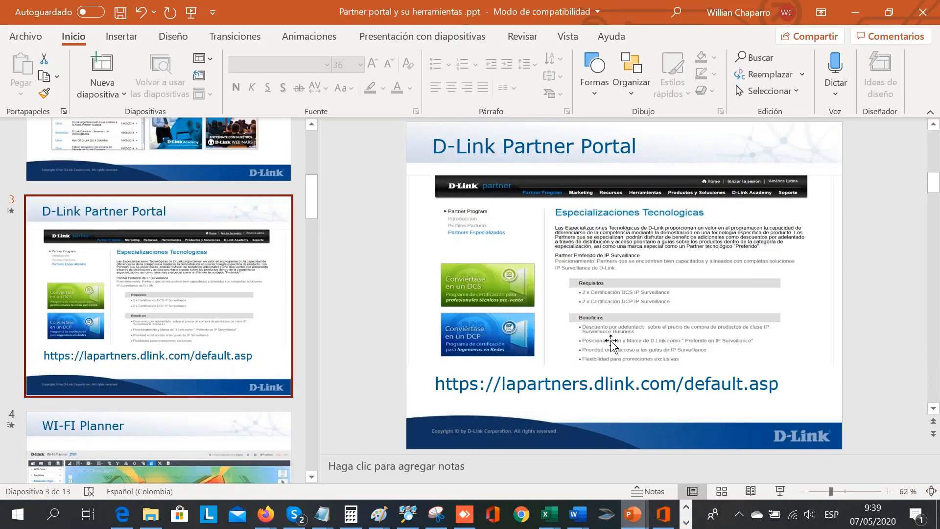
pyautogui.click(780, 490)
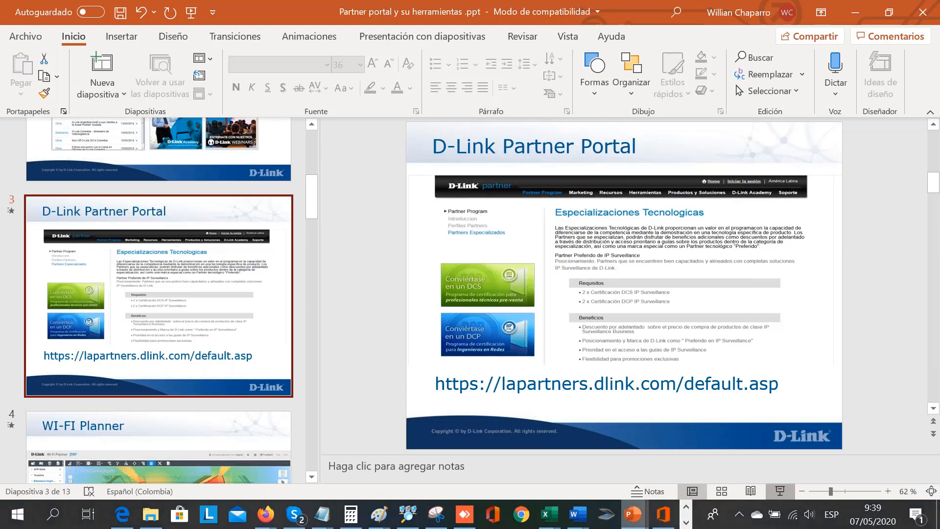